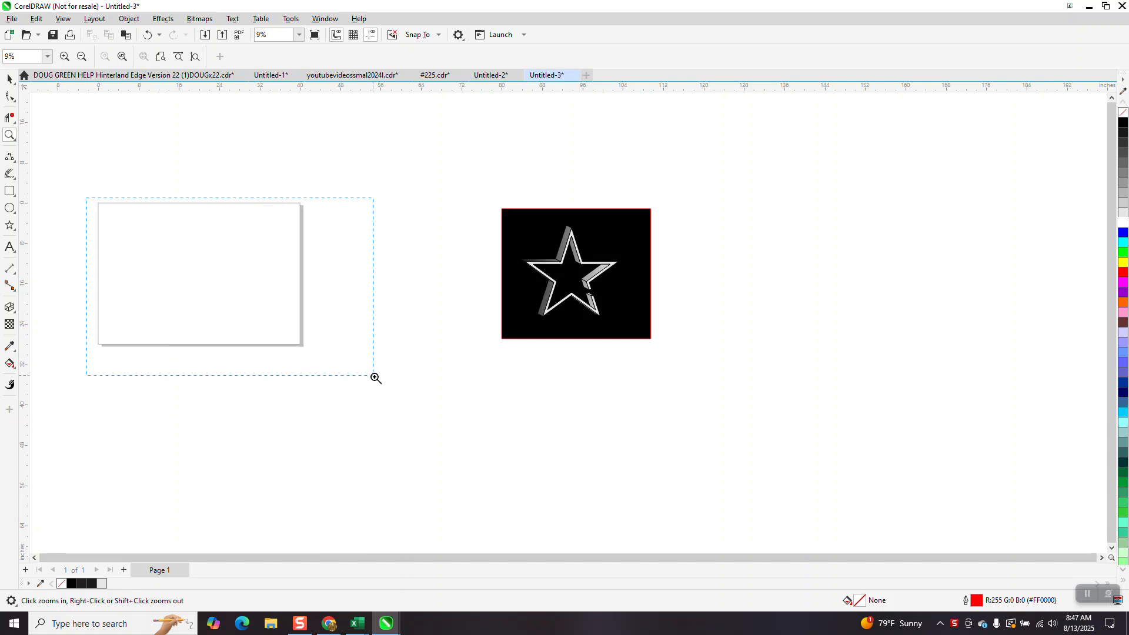
# Draw a five-pointed star about 15.2 inches wide and 14.5 inches high near the middle of the page
pyautogui.click(14, 233)
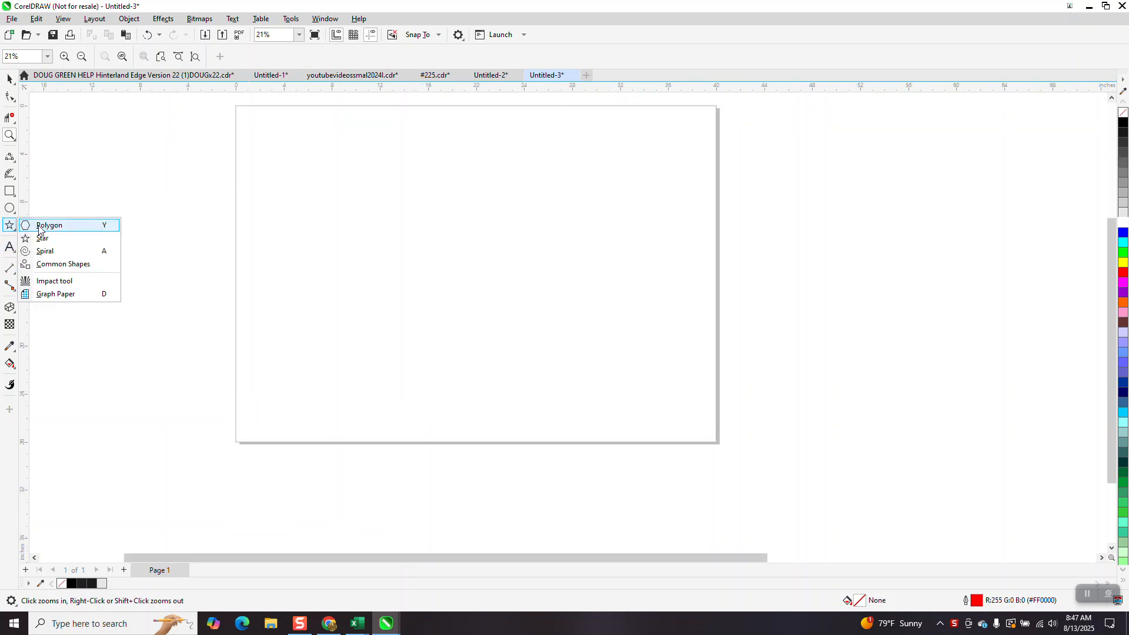
pyautogui.click(78, 239)
pyautogui.moveTo(547, 184); pyautogui.dragTo(437, 374)
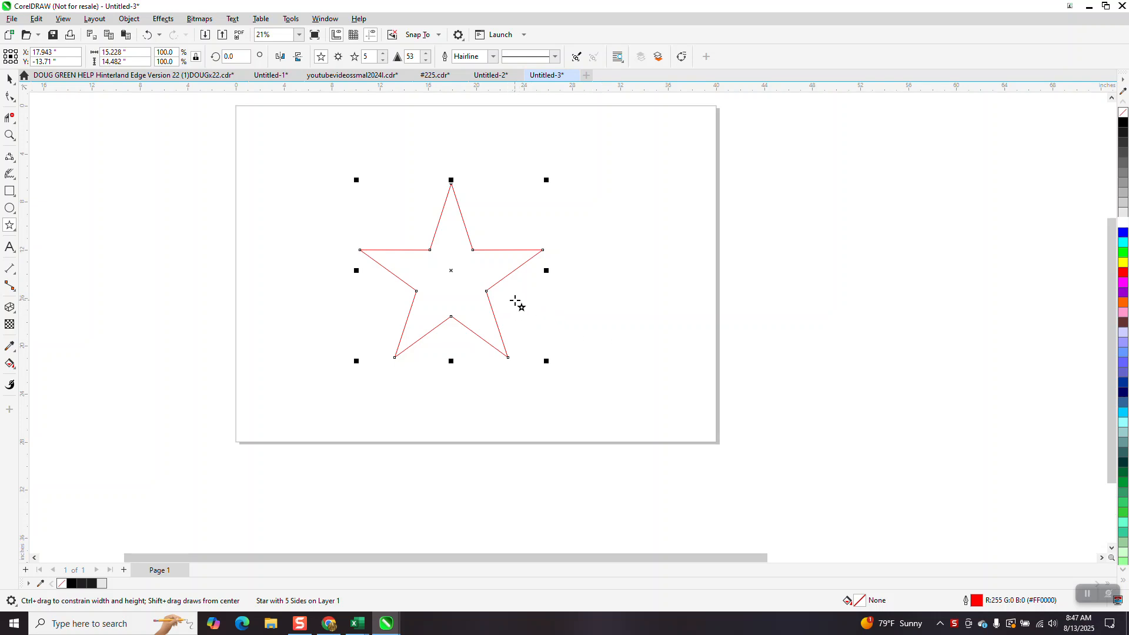
# Give the star a 16 pt black outline with no fill
pyautogui.click(493, 57)
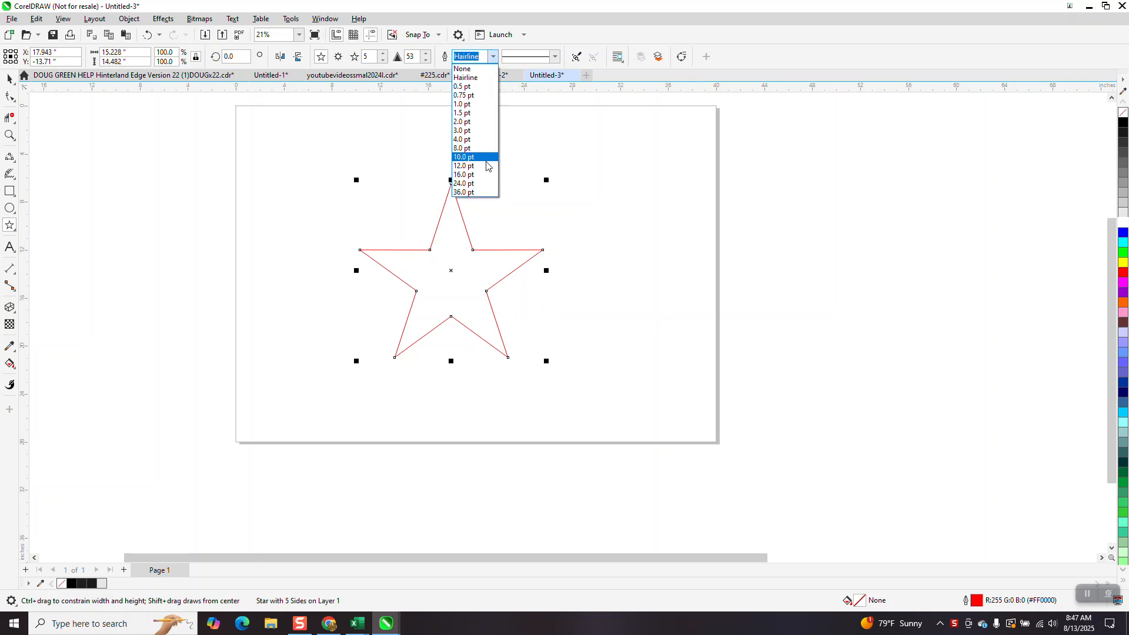
pyautogui.click(481, 174)
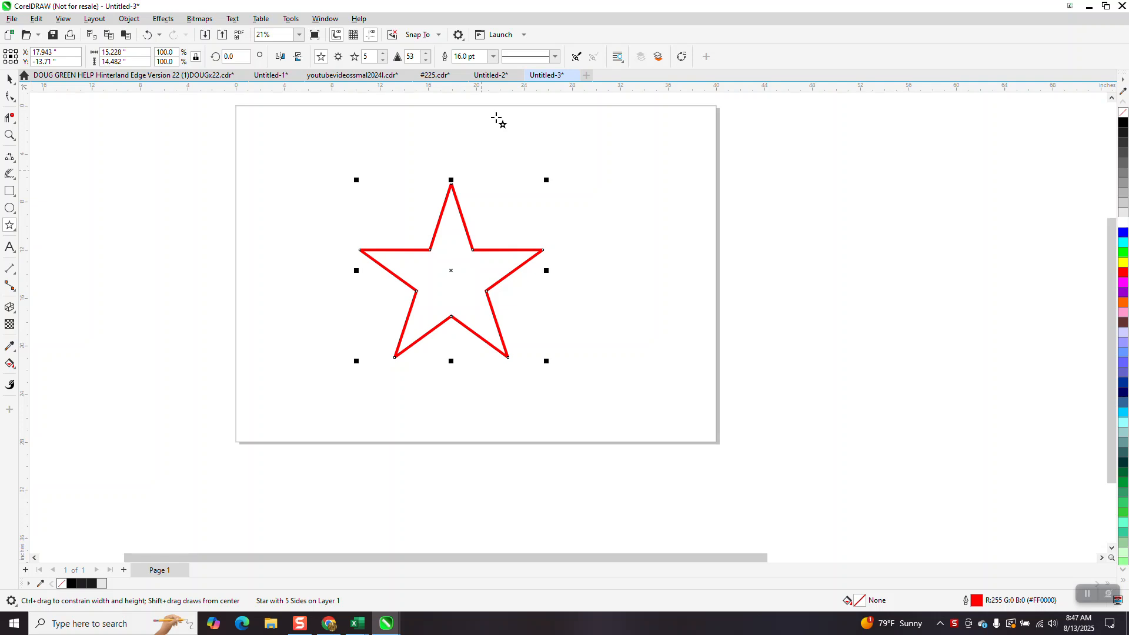
pyautogui.click(493, 56)
pyautogui.click(467, 175)
pyautogui.click(1124, 123)
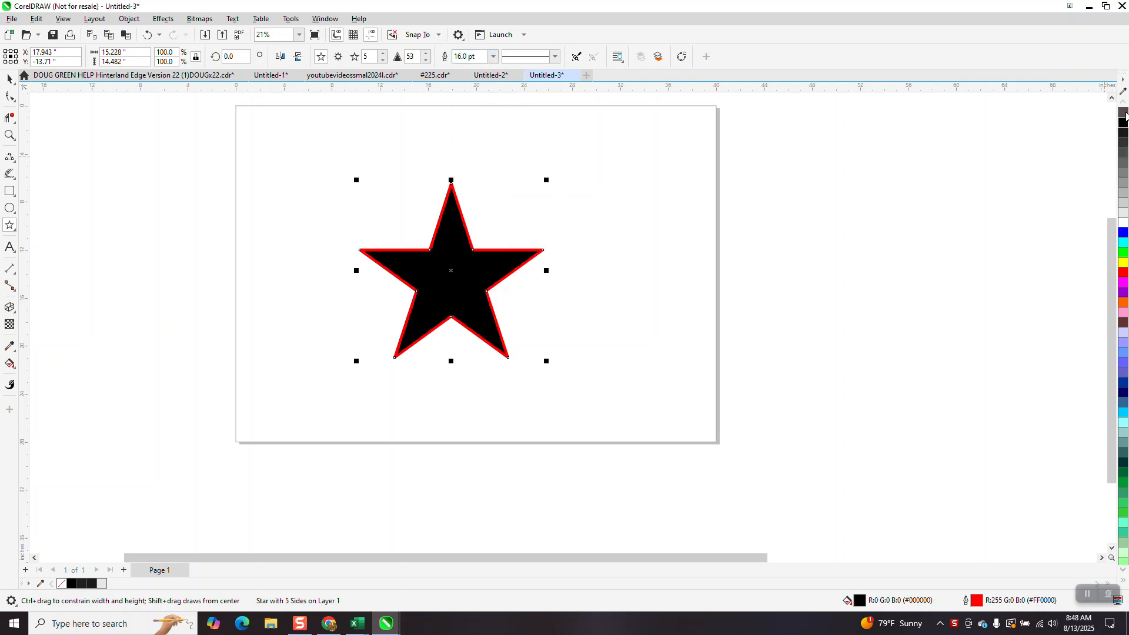
pyautogui.click(1123, 112)
pyautogui.rightClick(1124, 123)
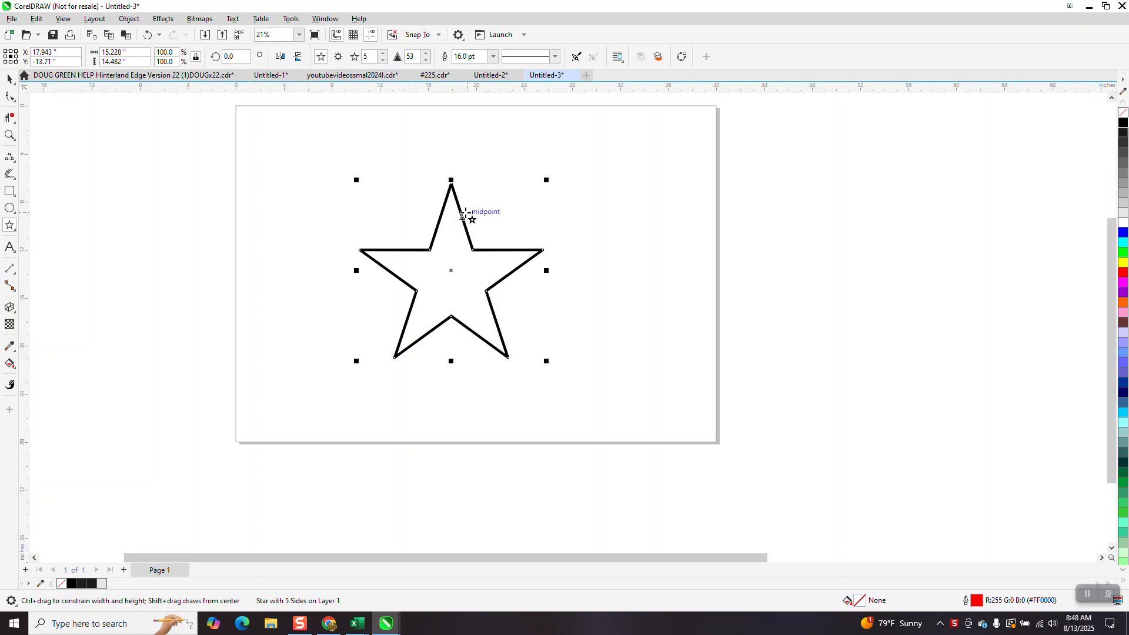
# Add a perspective effect to the star and shift three of its perspective corners to skew it slightly
pyautogui.click(133, 22)
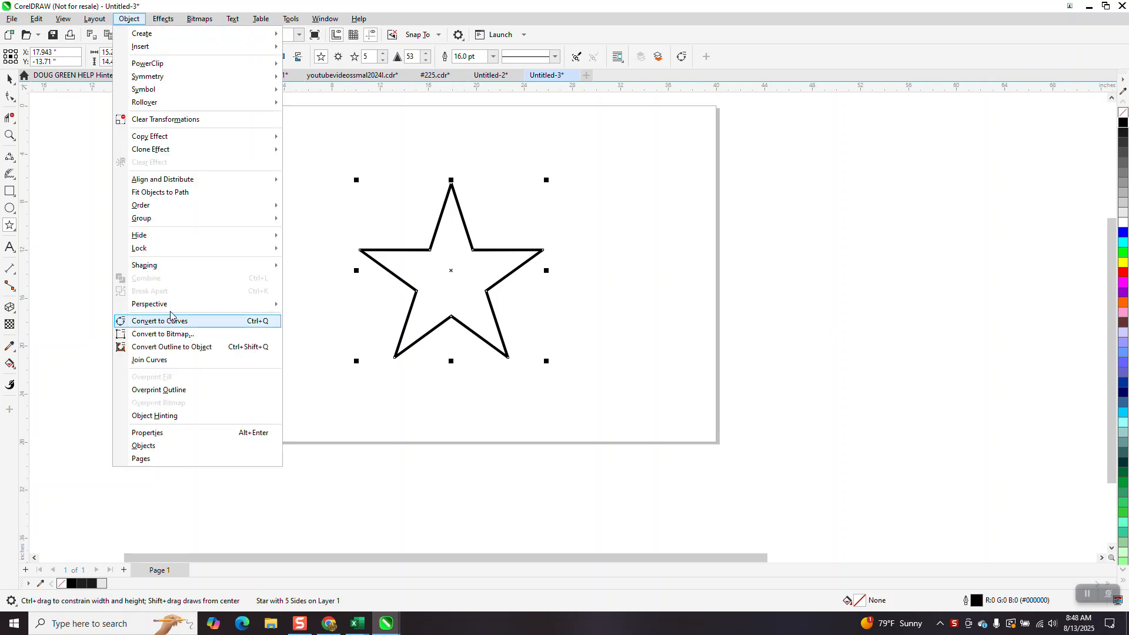
pyautogui.moveTo(172, 310)
pyautogui.click(298, 306)
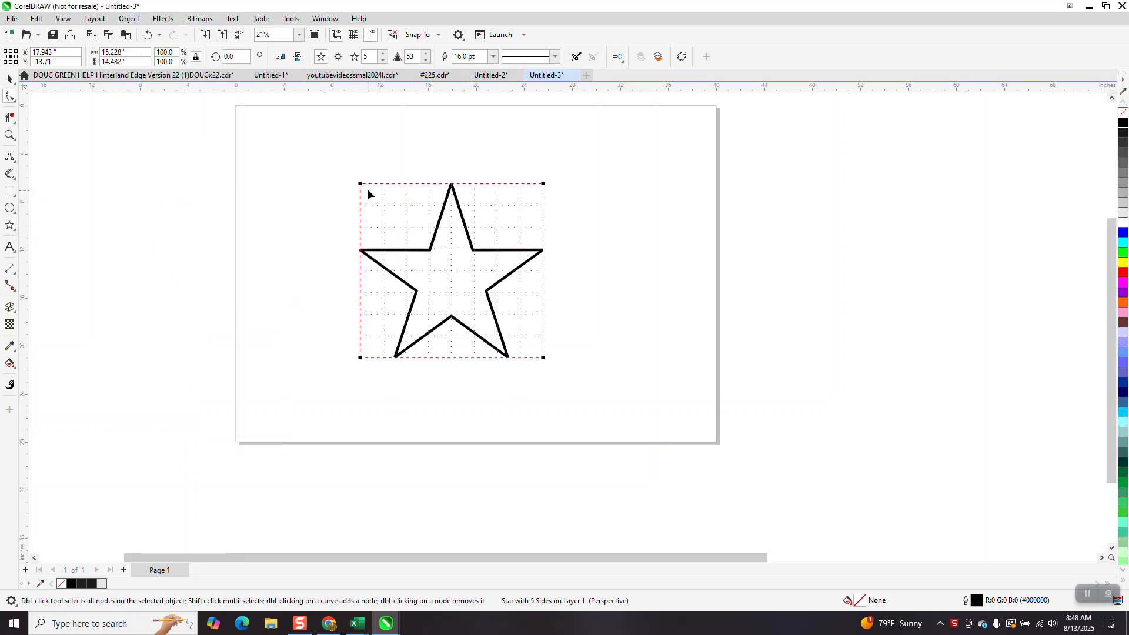
pyautogui.moveTo(361, 184); pyautogui.dragTo(358, 212)
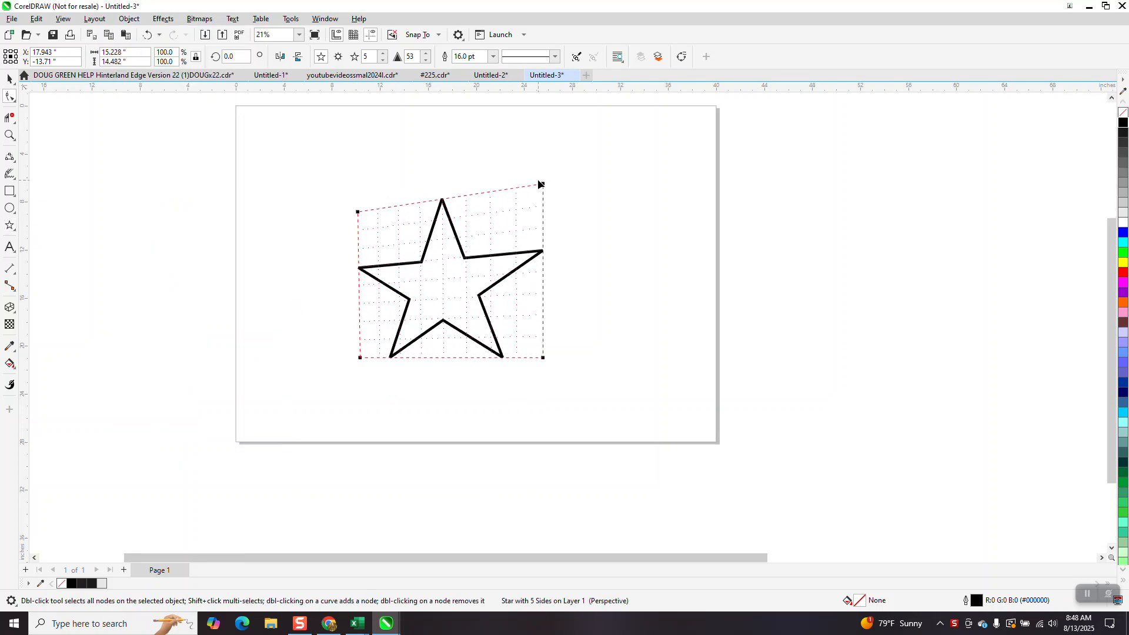
pyautogui.moveTo(546, 184); pyautogui.dragTo(541, 175)
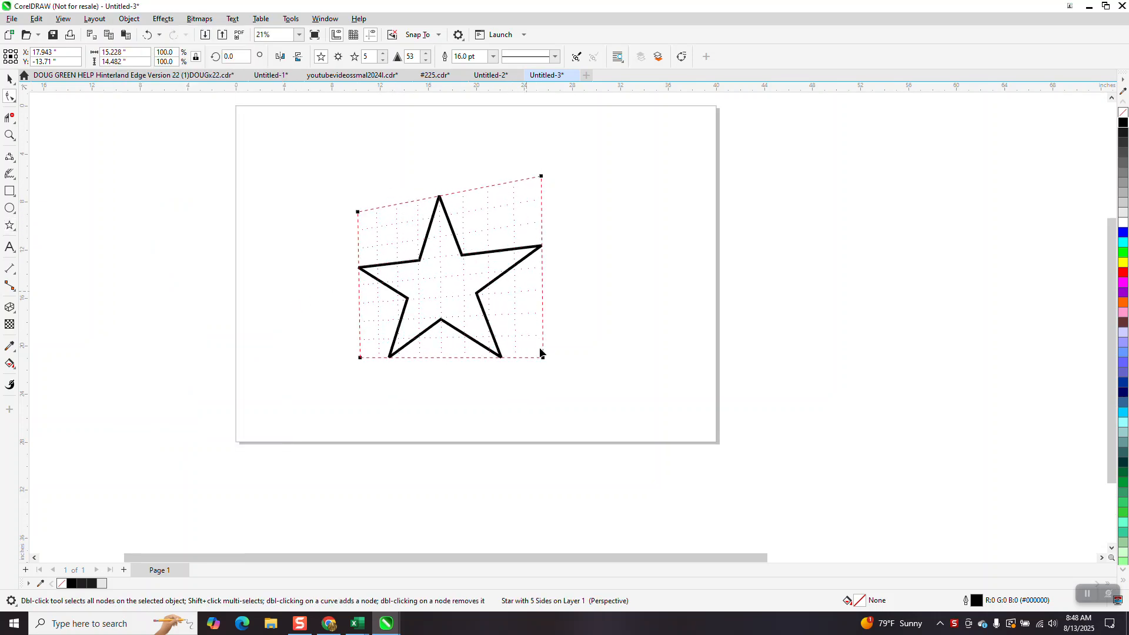
pyautogui.moveTo(543, 358); pyautogui.dragTo(550, 365)
pyautogui.click(9, 79)
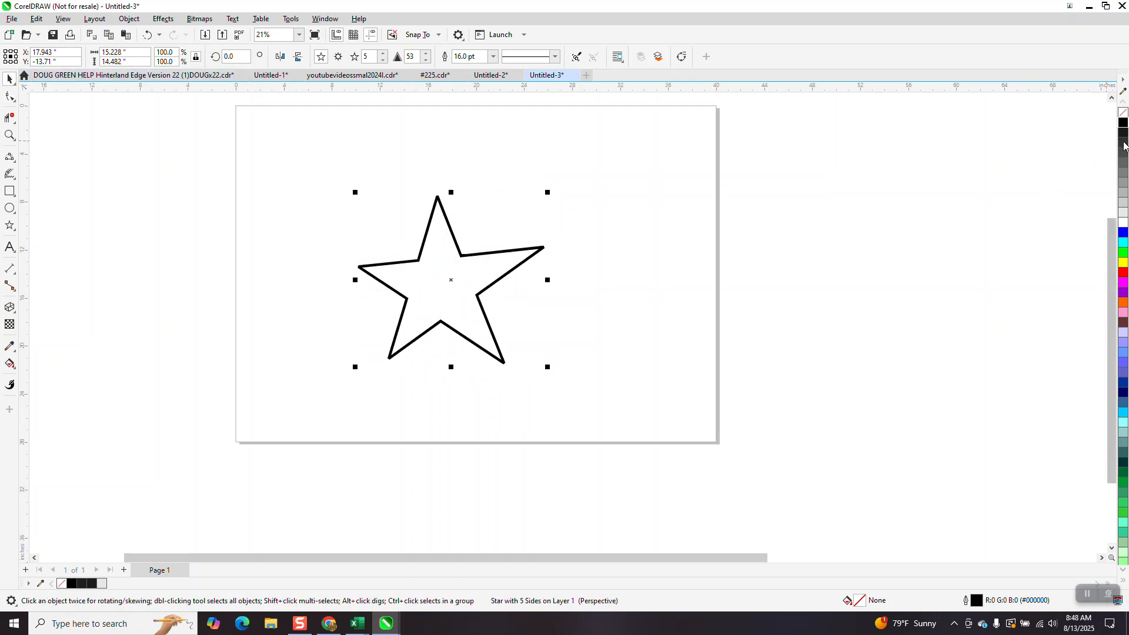
# Color the star's outline light gray and give the star a parallel extrusion angled up and to the left
pyautogui.rightClick(1123, 216)
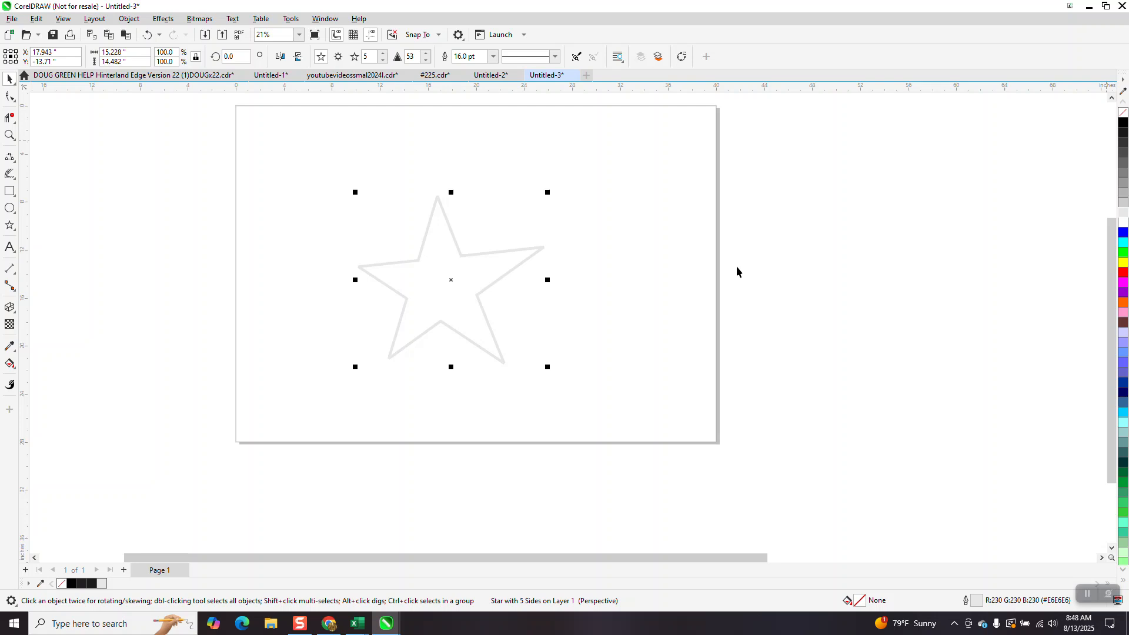
pyautogui.click(14, 312)
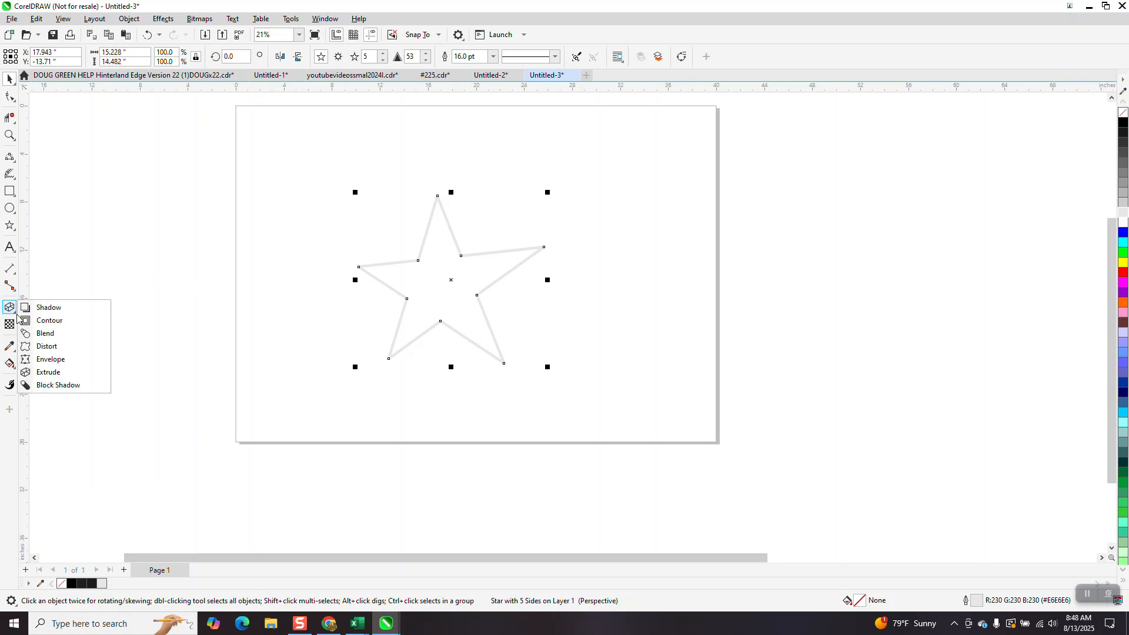
pyautogui.click(47, 372)
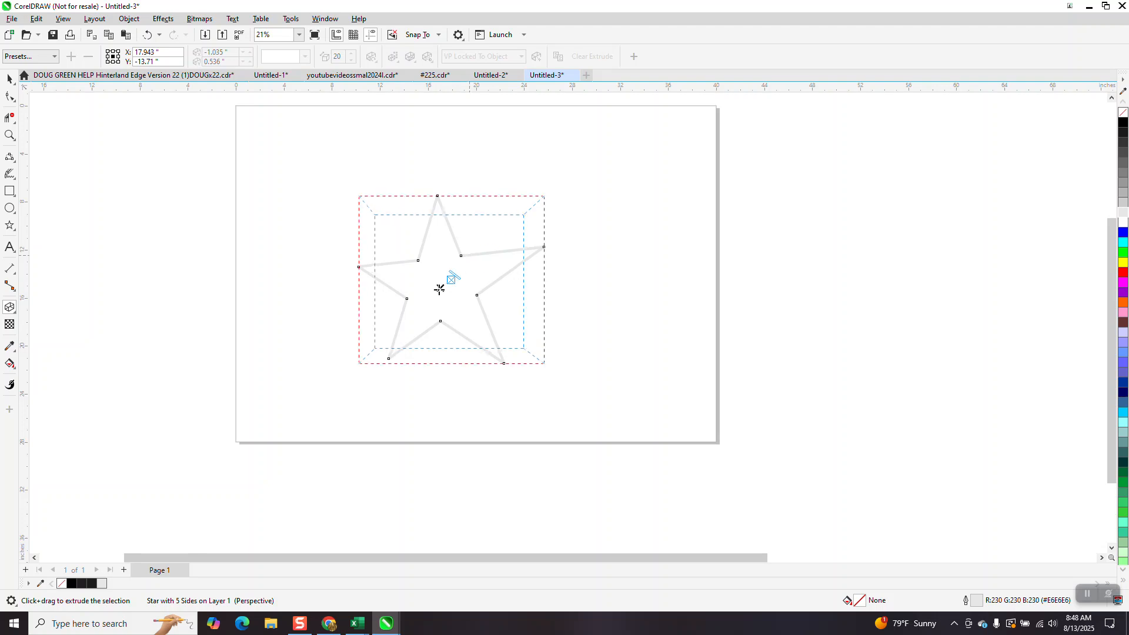
pyautogui.moveTo(448, 283); pyautogui.dragTo(431, 299)
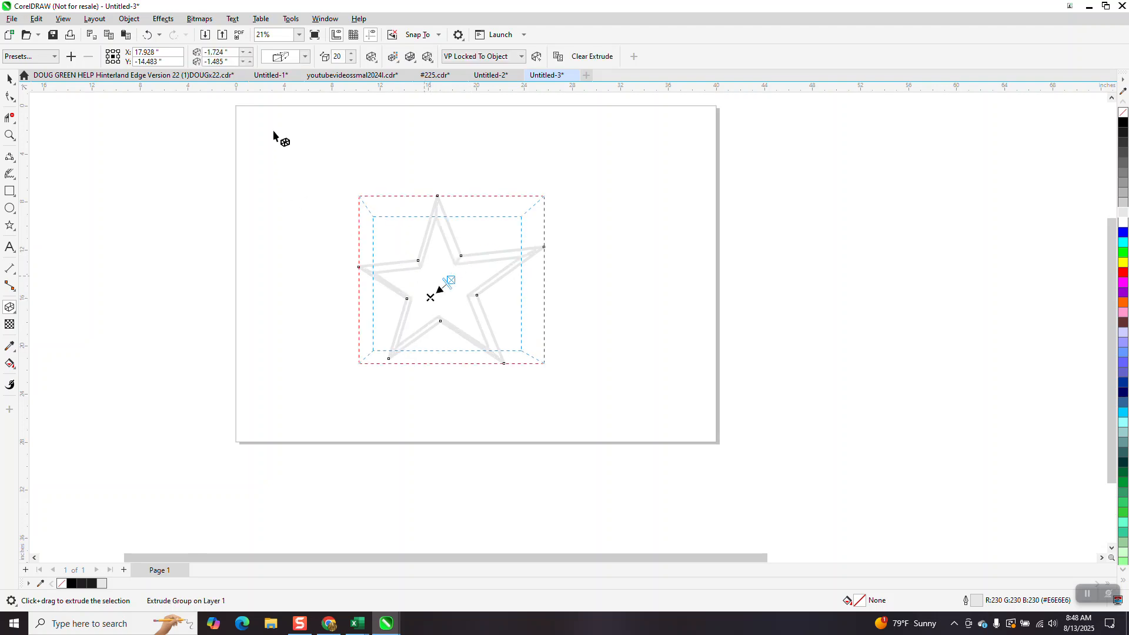
pyautogui.click(305, 56)
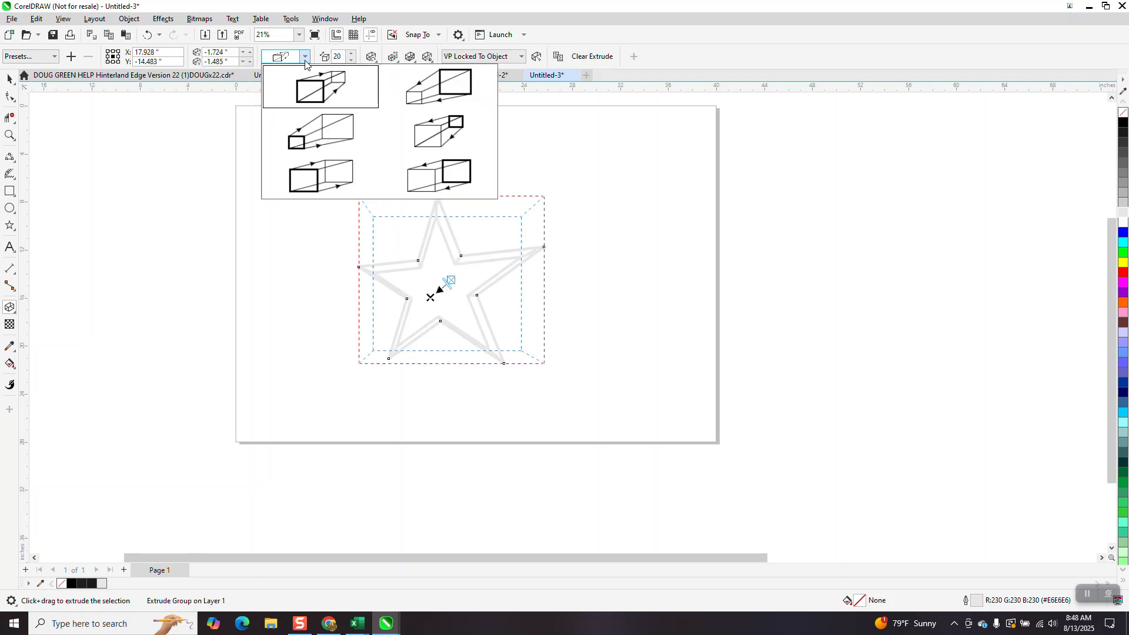
pyautogui.click(320, 176)
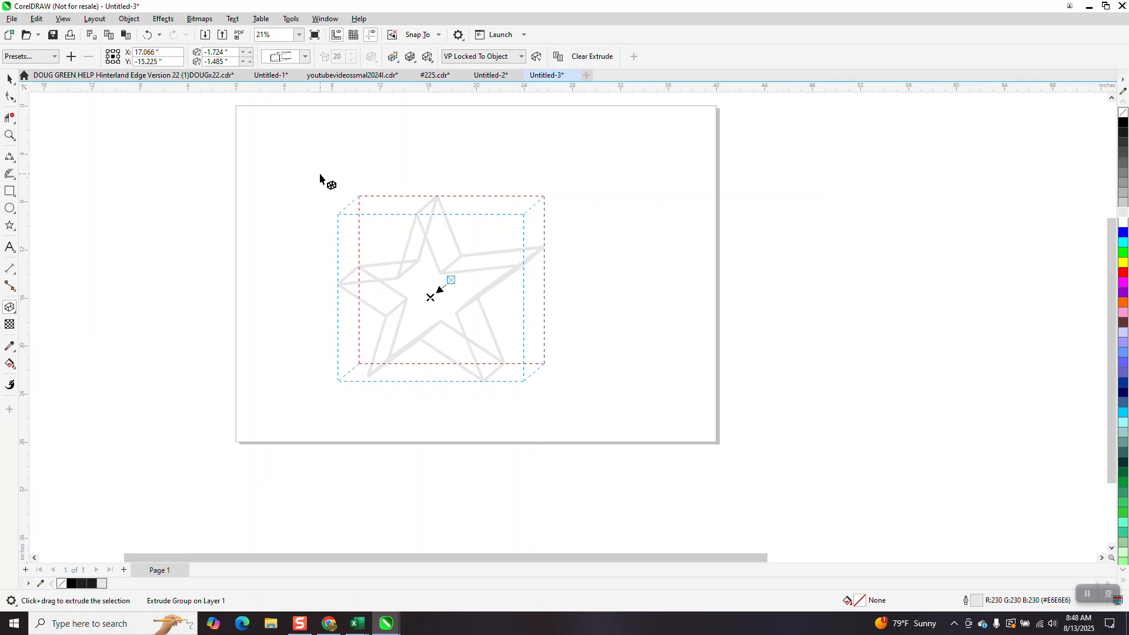
pyautogui.moveTo(430, 298); pyautogui.dragTo(439, 266)
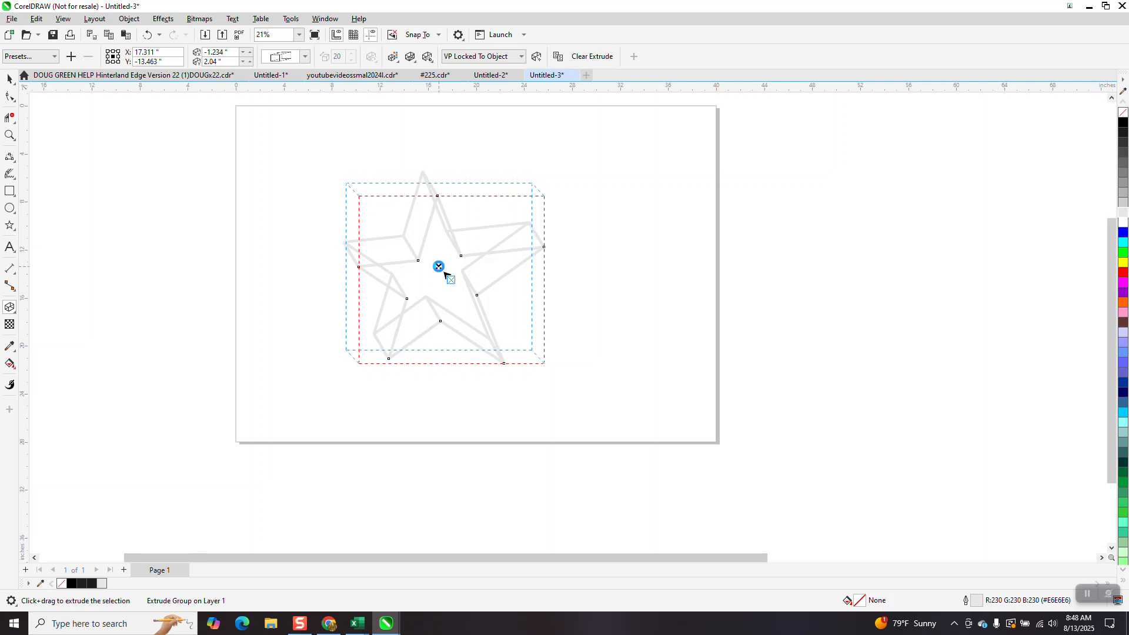
# Undo the extrusion changes back to the plain gray perspective star
pyautogui.click(148, 35)
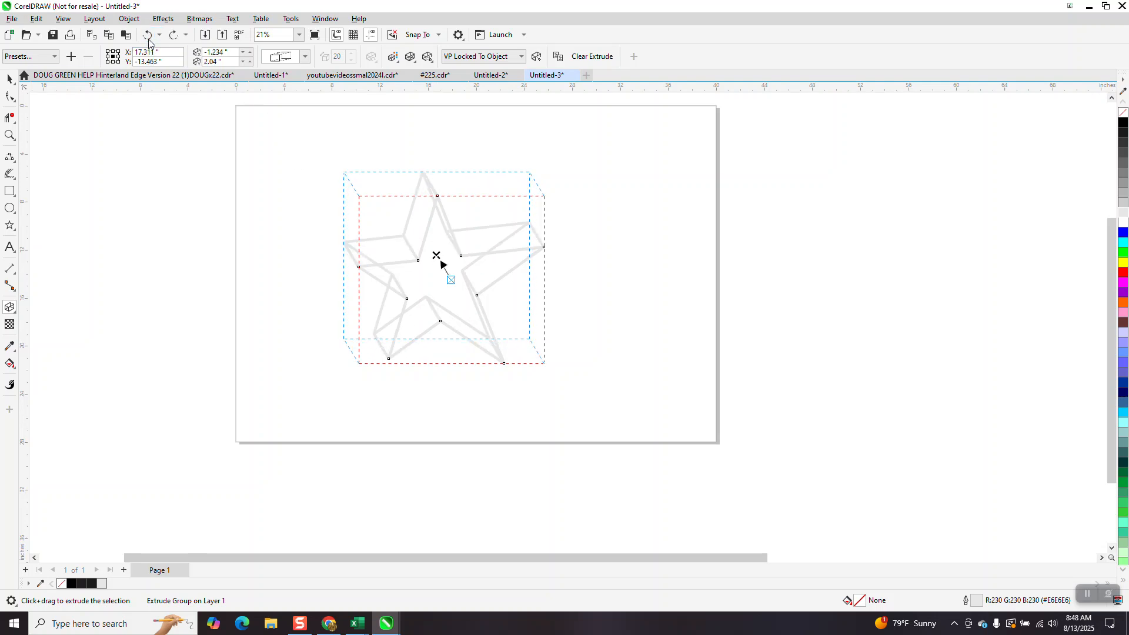
pyautogui.click(148, 35)
pyautogui.click(150, 37)
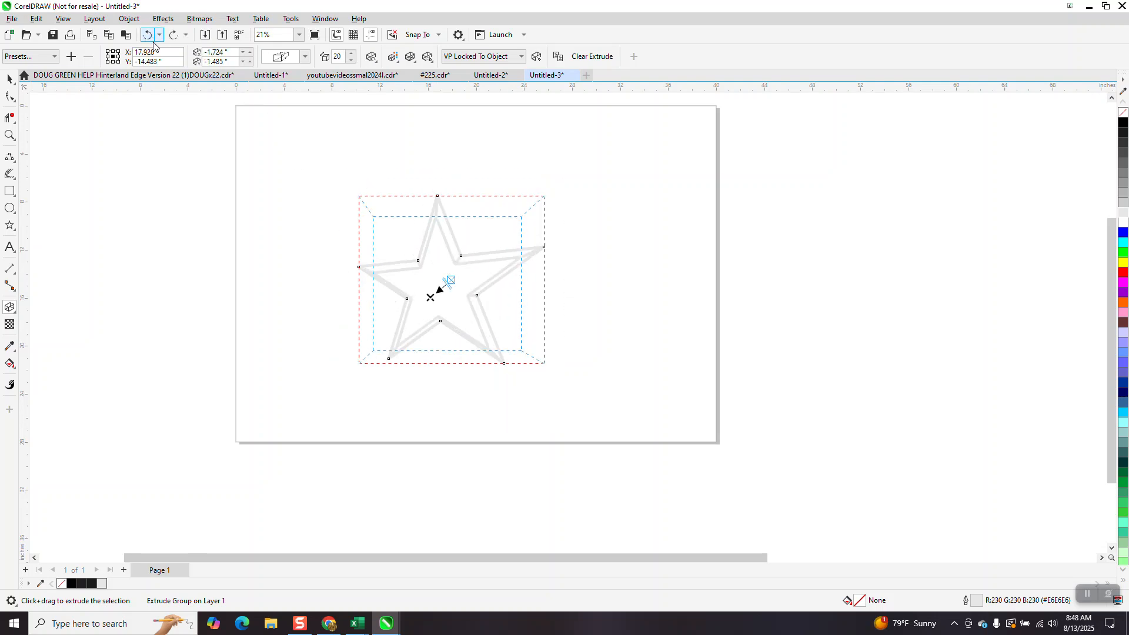
pyautogui.click(150, 37)
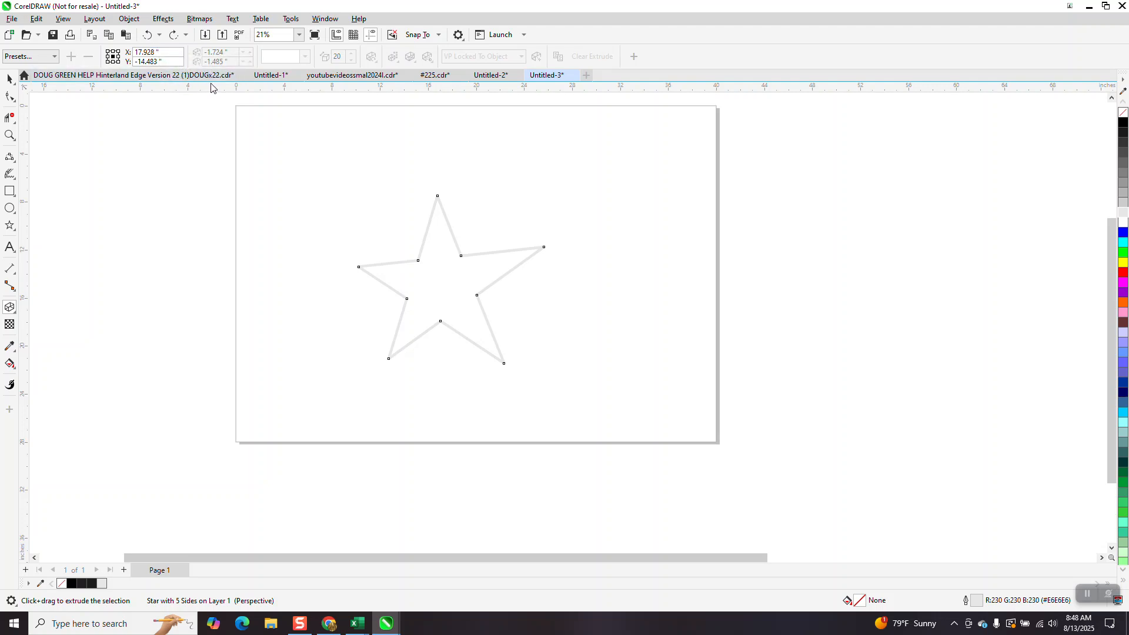
# Convert the star's outline, recolored black, to an object and give that object a black hairline outline with no fill
pyautogui.click(10, 79)
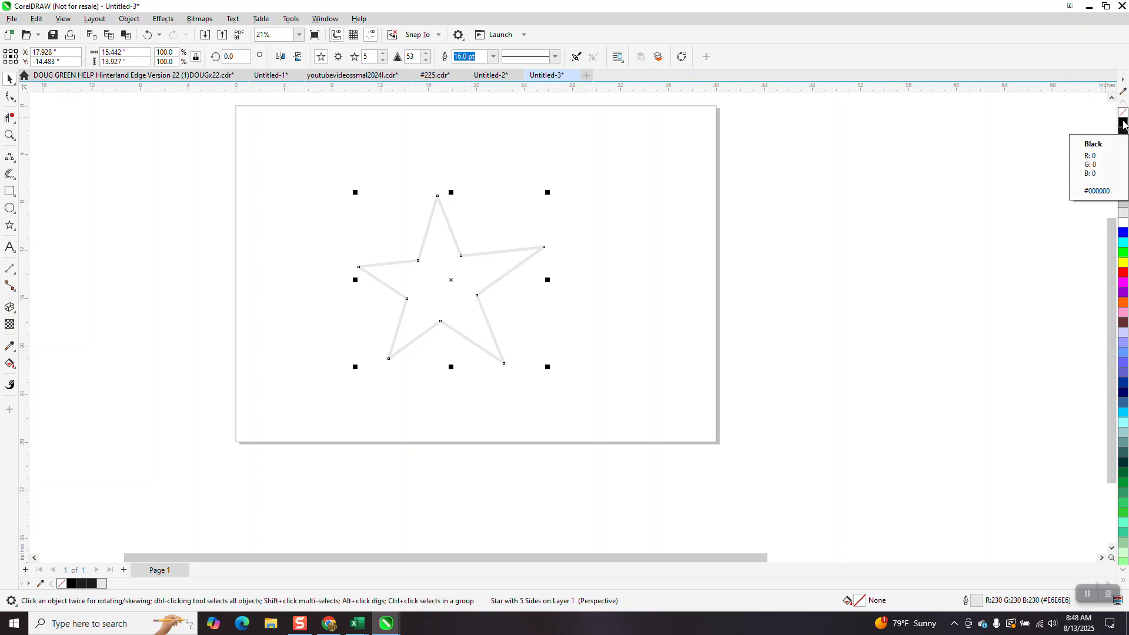
pyautogui.rightClick(1120, 124)
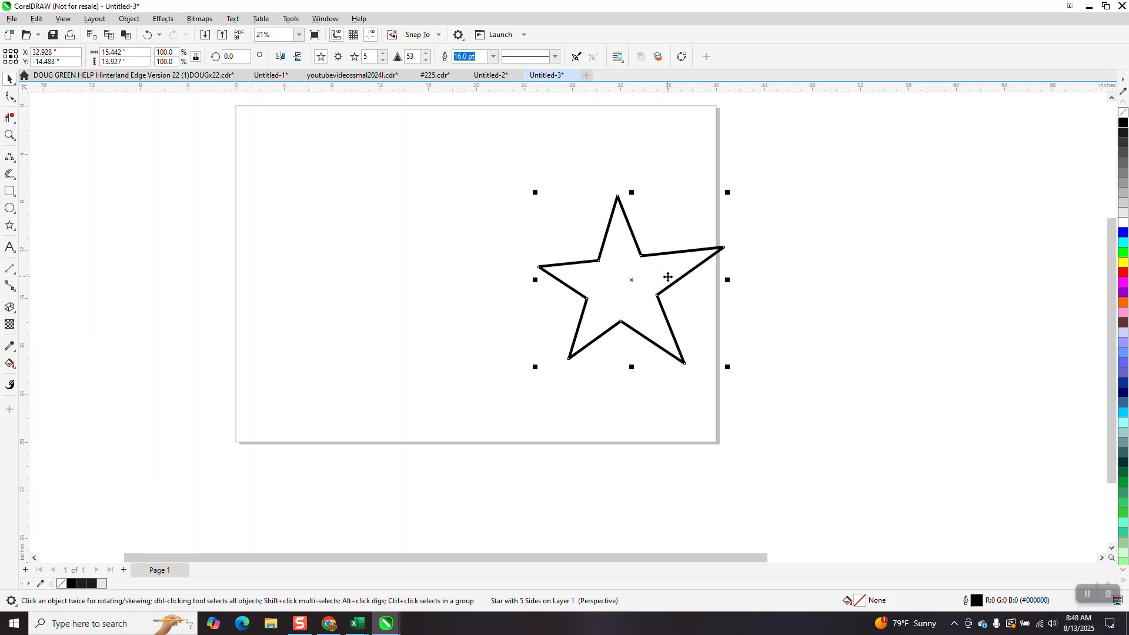
pyautogui.click(129, 19)
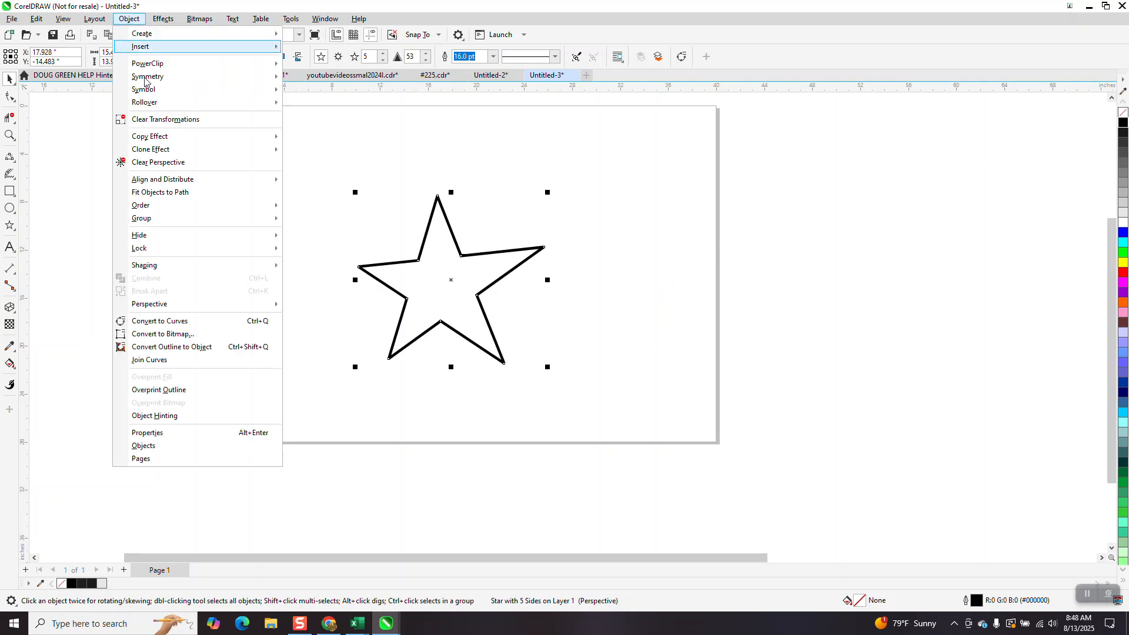
pyautogui.click(221, 348)
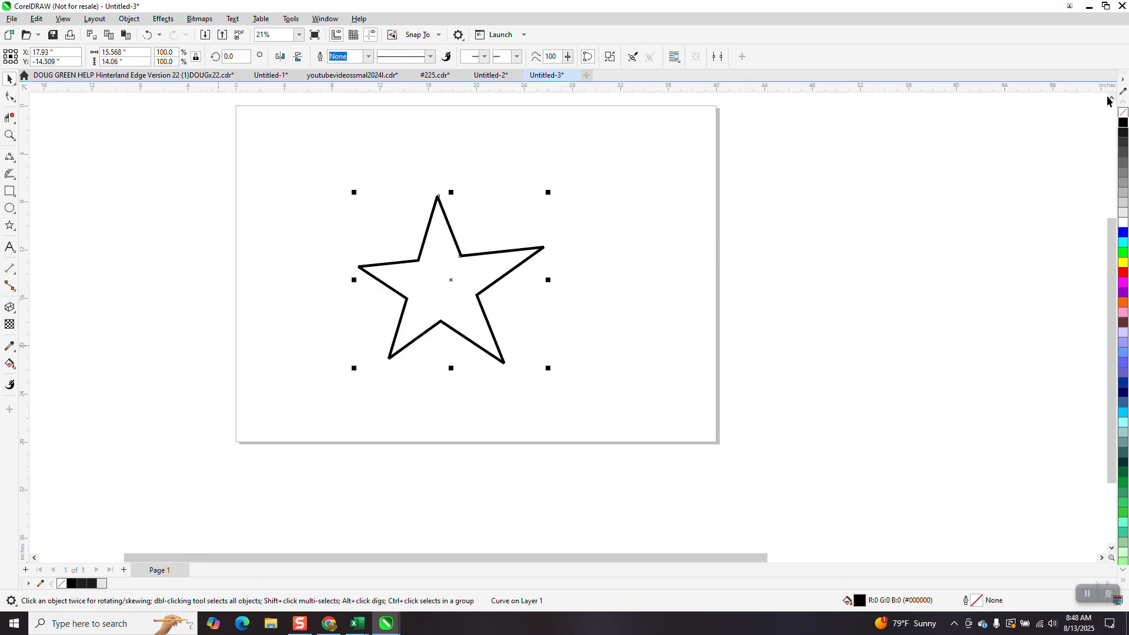
pyautogui.click(1123, 113)
pyautogui.rightClick(1124, 122)
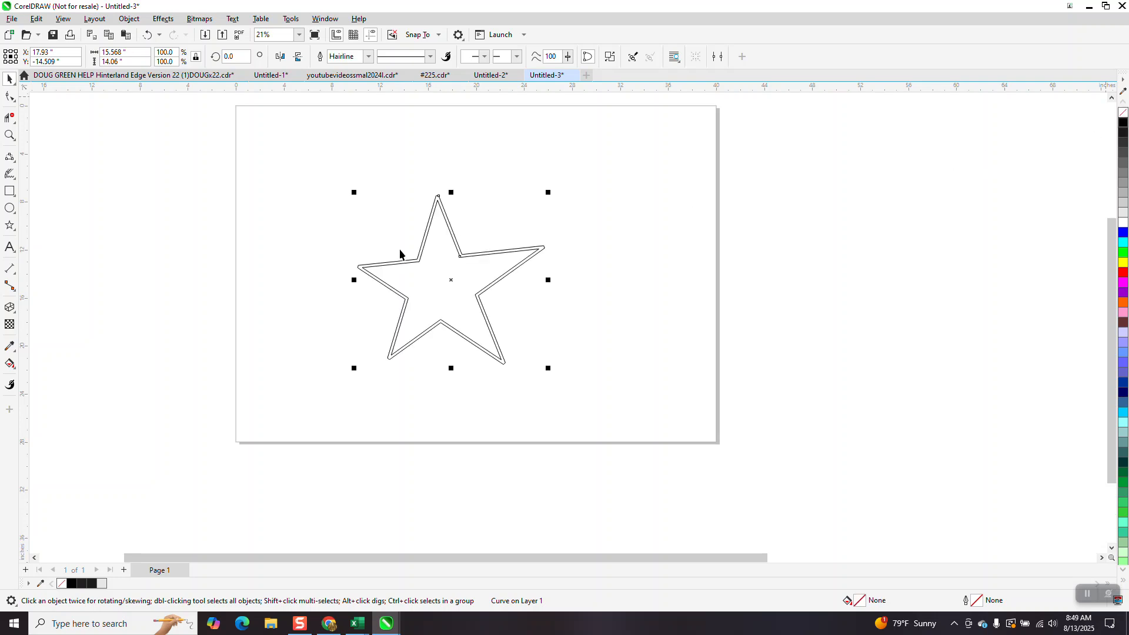
# Examine the tips of the converted star up close to see how the outline corners are shaped
pyautogui.click(9, 134)
pyautogui.moveTo(462, 294); pyautogui.dragTo(554, 353)
pyautogui.scroll(-3, 504, 352)
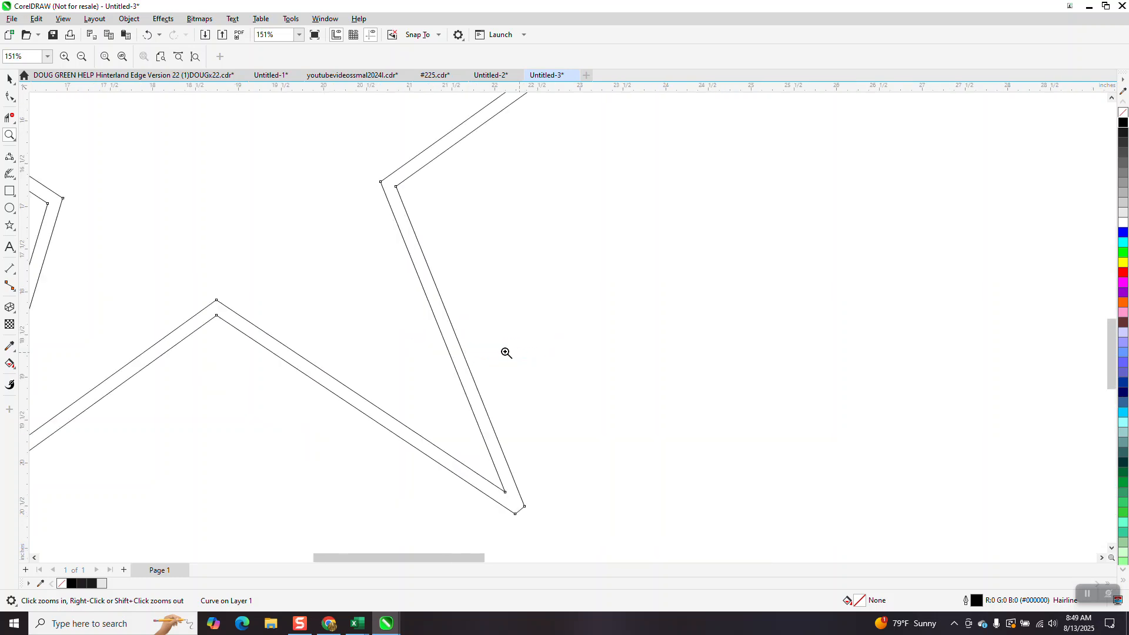
pyautogui.scroll(-1, 499, 415)
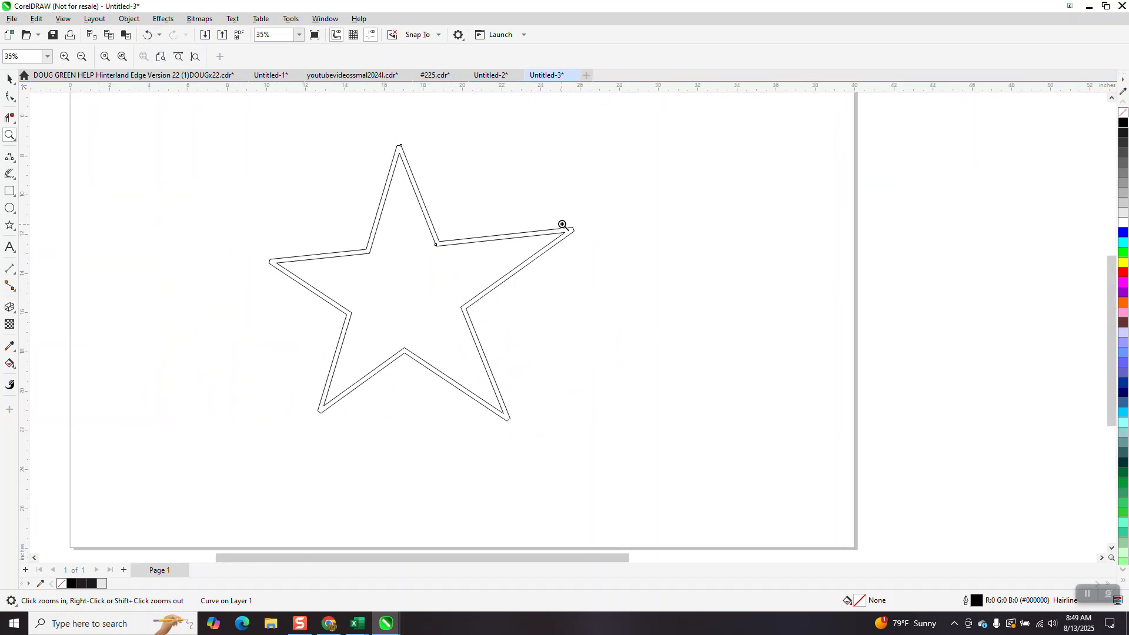
pyautogui.moveTo(618, 276); pyautogui.dragTo(618, 276)
pyautogui.scroll(-8, 600, 277)
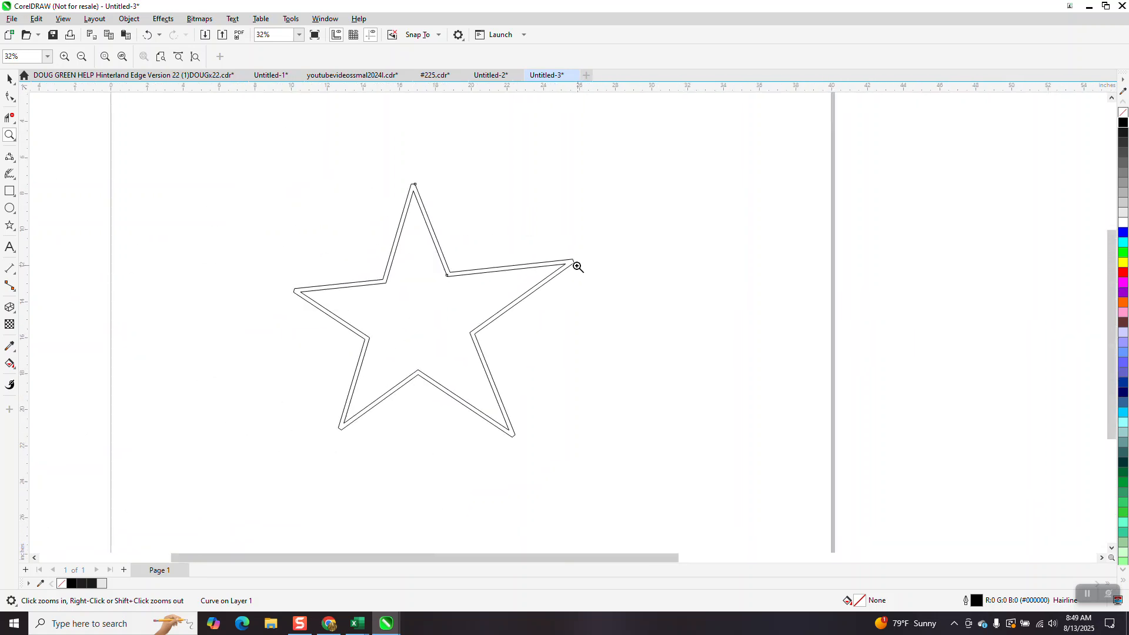
# Undo the last outline color change and delete the star from the page
pyautogui.click(147, 35)
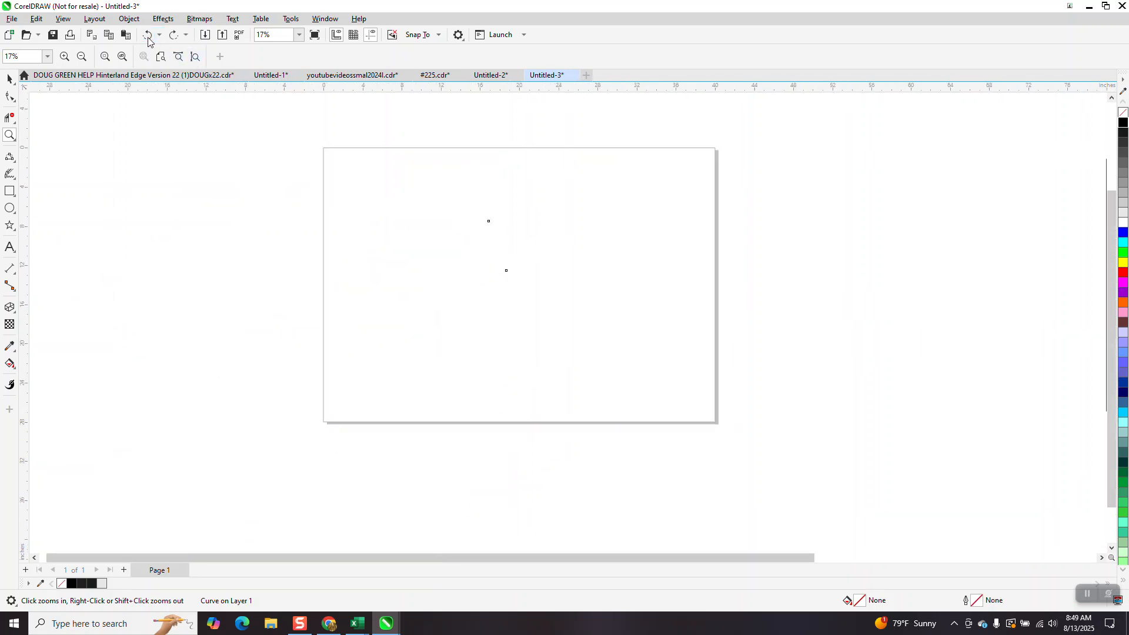
pyautogui.click(9, 79)
pyautogui.moveTo(388, 161); pyautogui.dragTo(600, 364)
pyautogui.press('Delete')
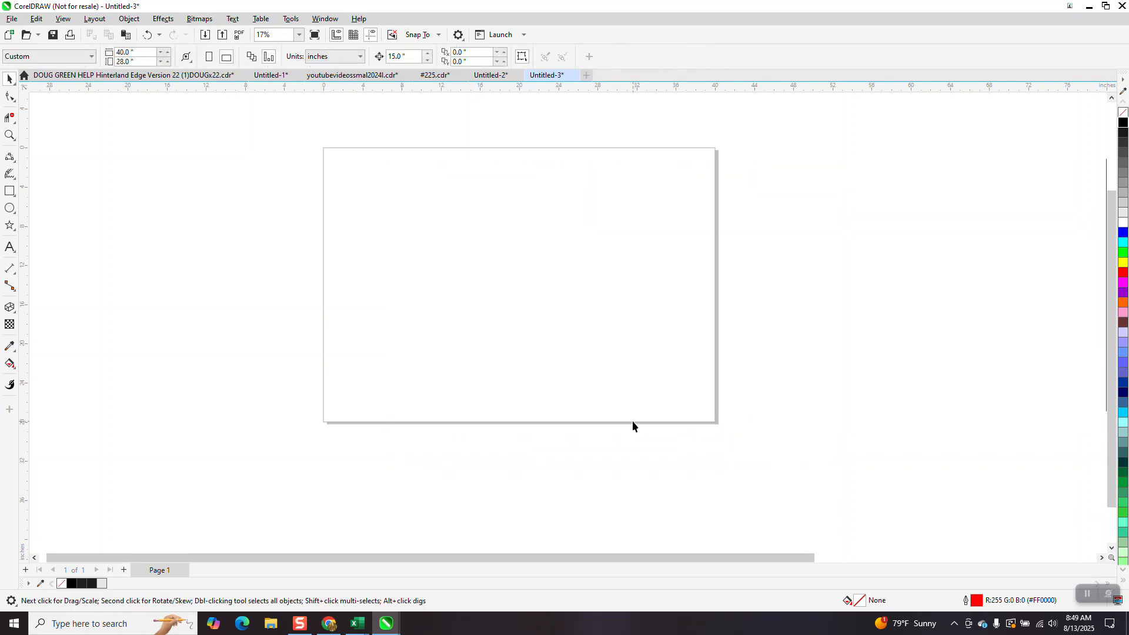
# Draw a new five-pointed star about 17.4 inches wide and 16.5 inches high and center it roughly on the page
pyautogui.click(10, 226)
pyautogui.moveTo(641, 222); pyautogui.dragTo(464, 308)
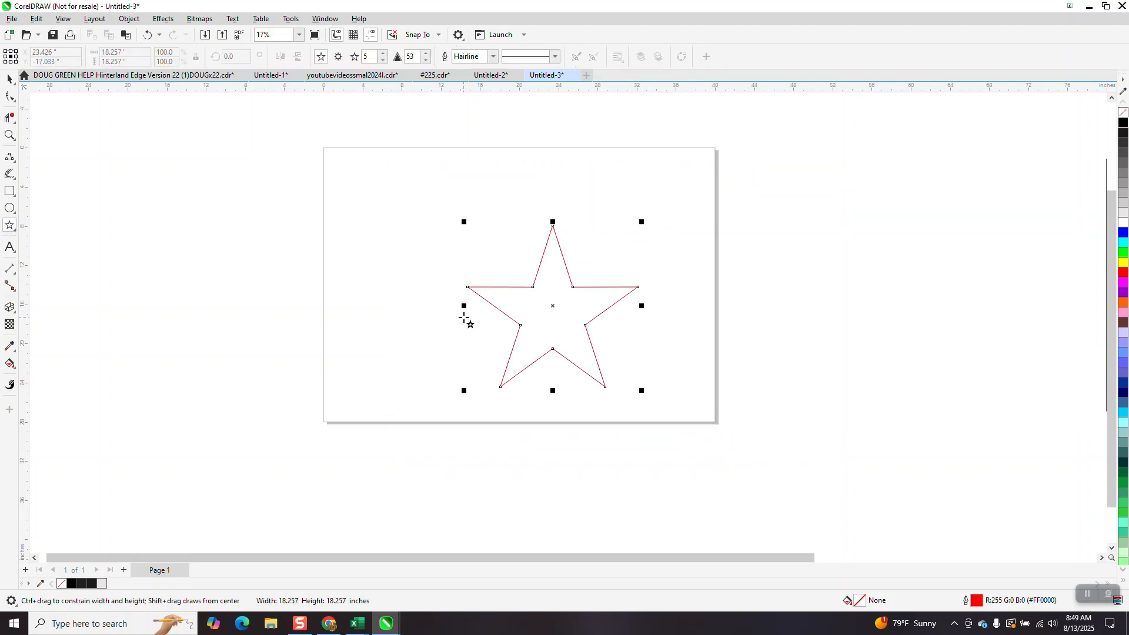
pyautogui.moveTo(556, 306); pyautogui.dragTo(540, 288)
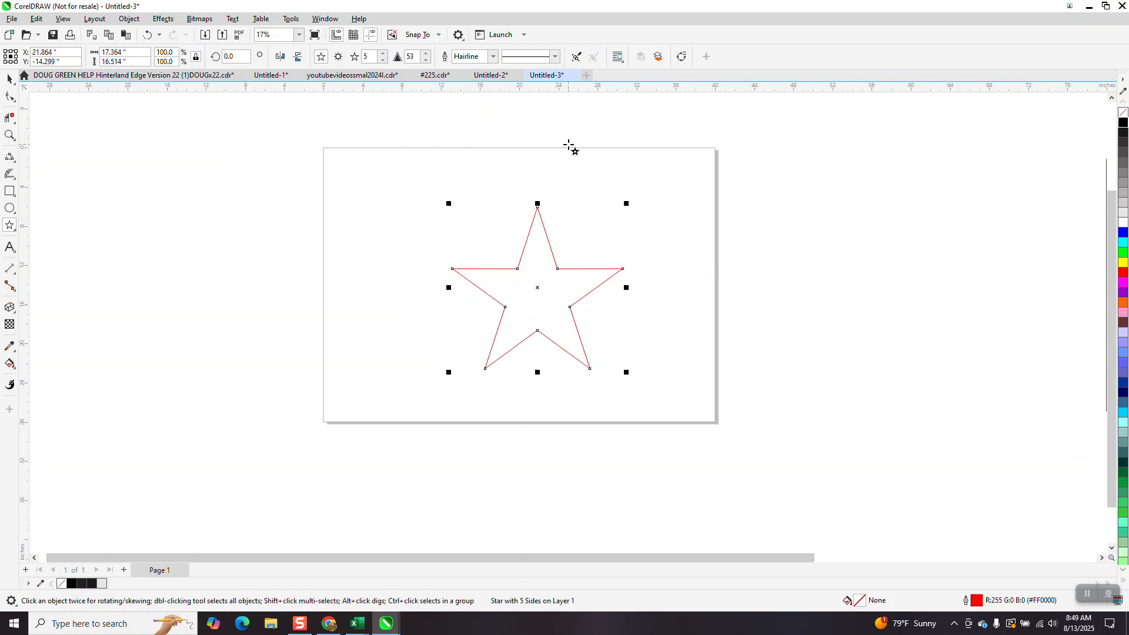
# Set the star outline's miter limit to 0 and its width to 24 pt
pyautogui.press('F12')
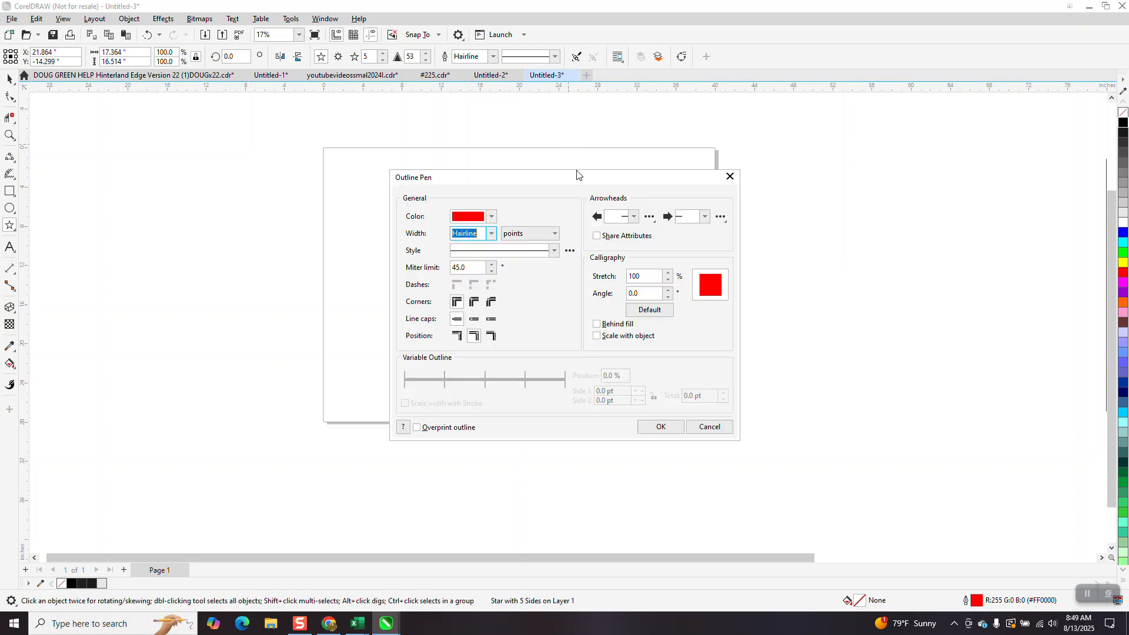
pyautogui.click(476, 269)
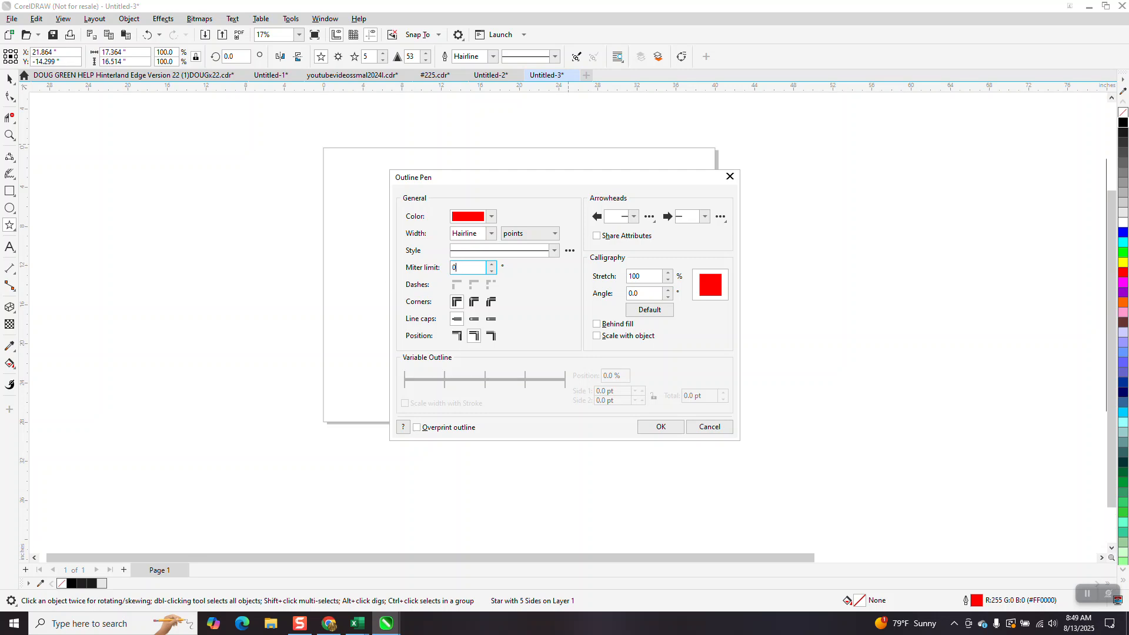
pyautogui.click(663, 424)
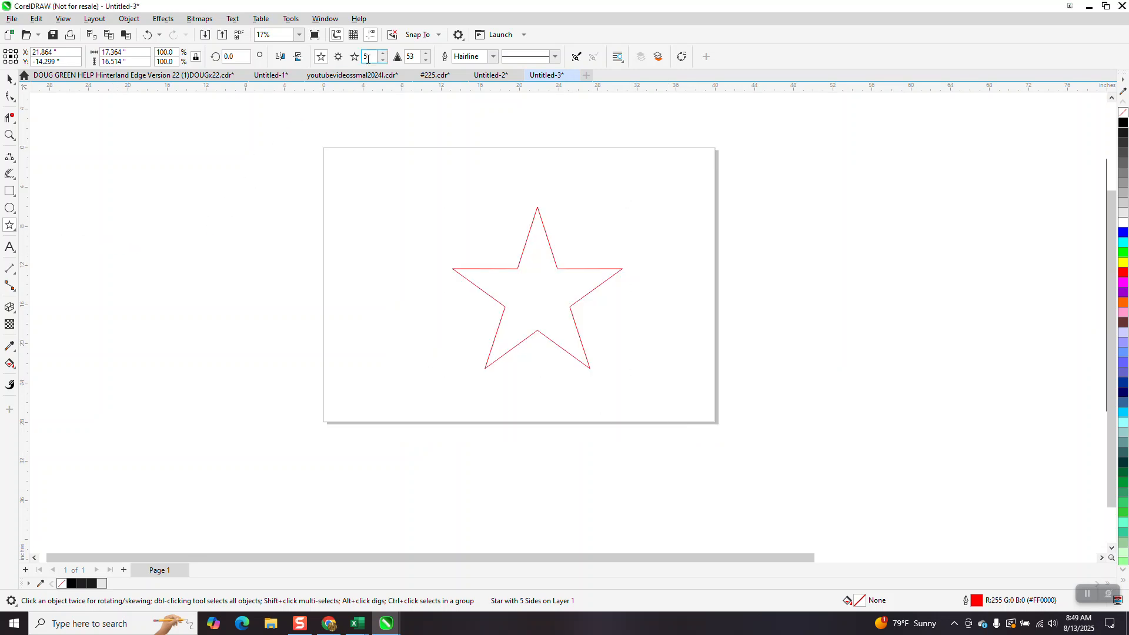
pyautogui.click(10, 79)
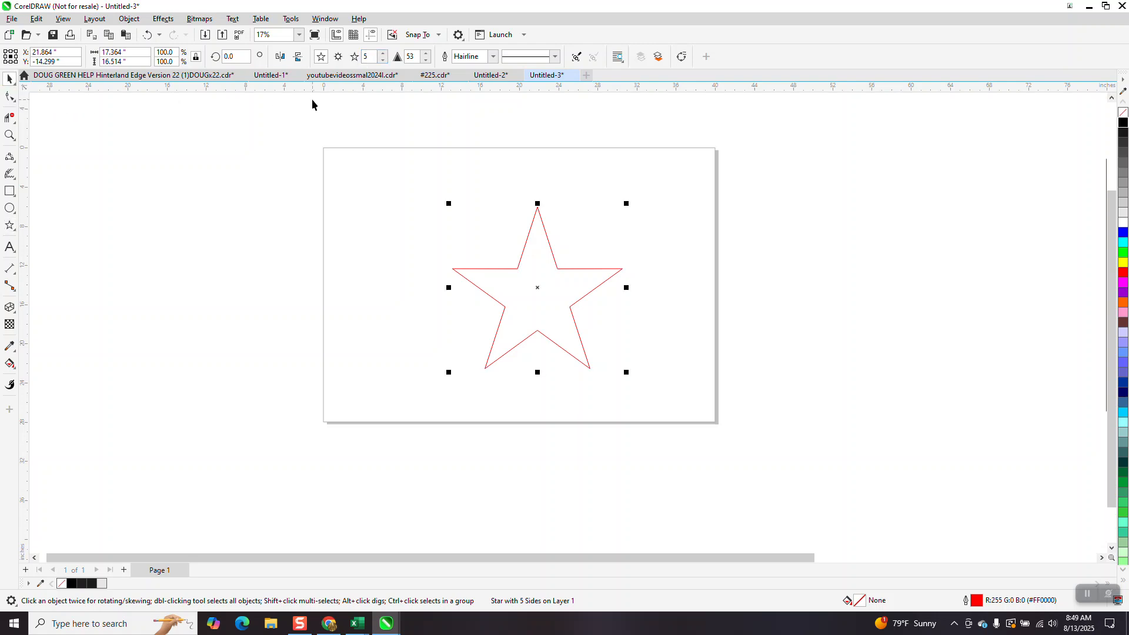
pyautogui.click(492, 56)
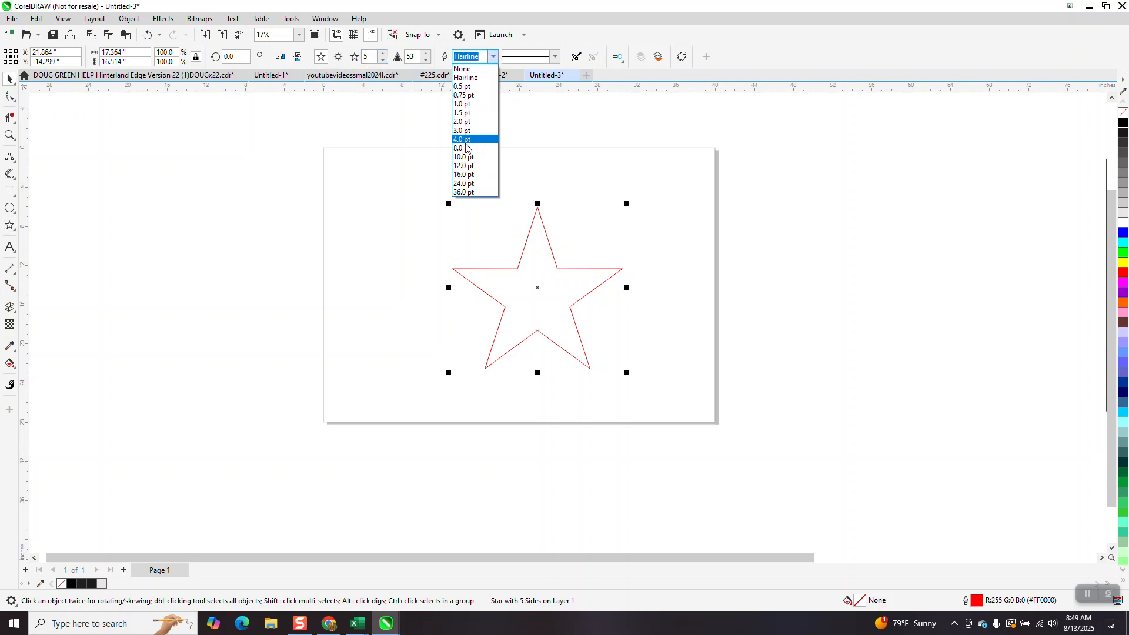
pyautogui.click(463, 183)
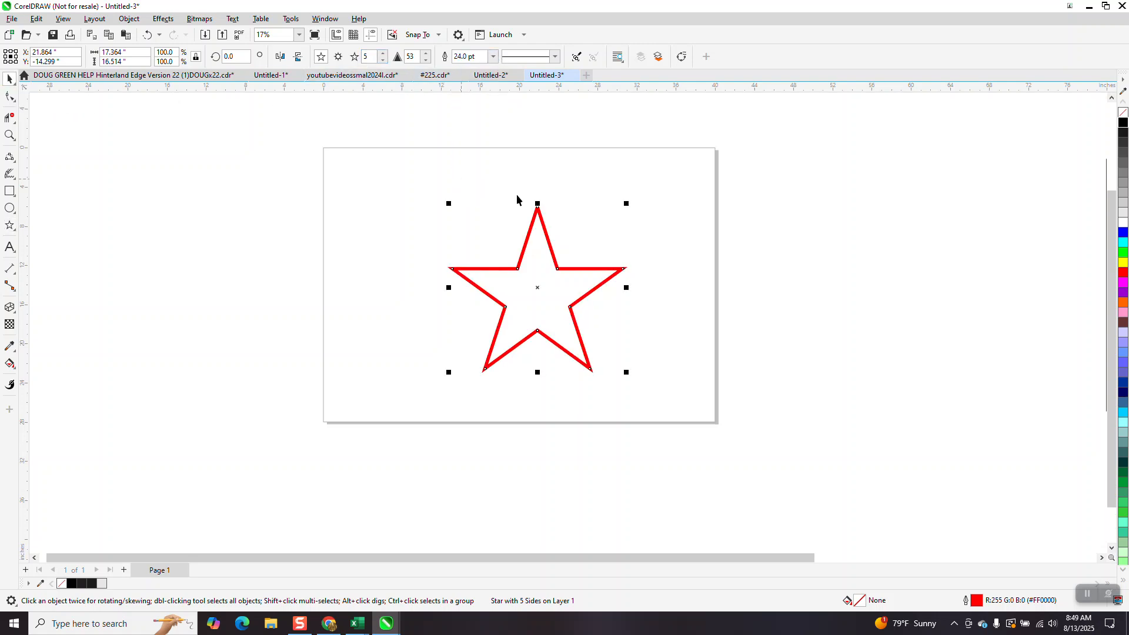
# Convert the star's outline to an object and give that object a black outline with no fill
pyautogui.press('z')
pyautogui.moveTo(658, 300); pyautogui.dragTo(658, 298)
pyautogui.scroll(-4, 646, 277)
pyautogui.click(9, 78)
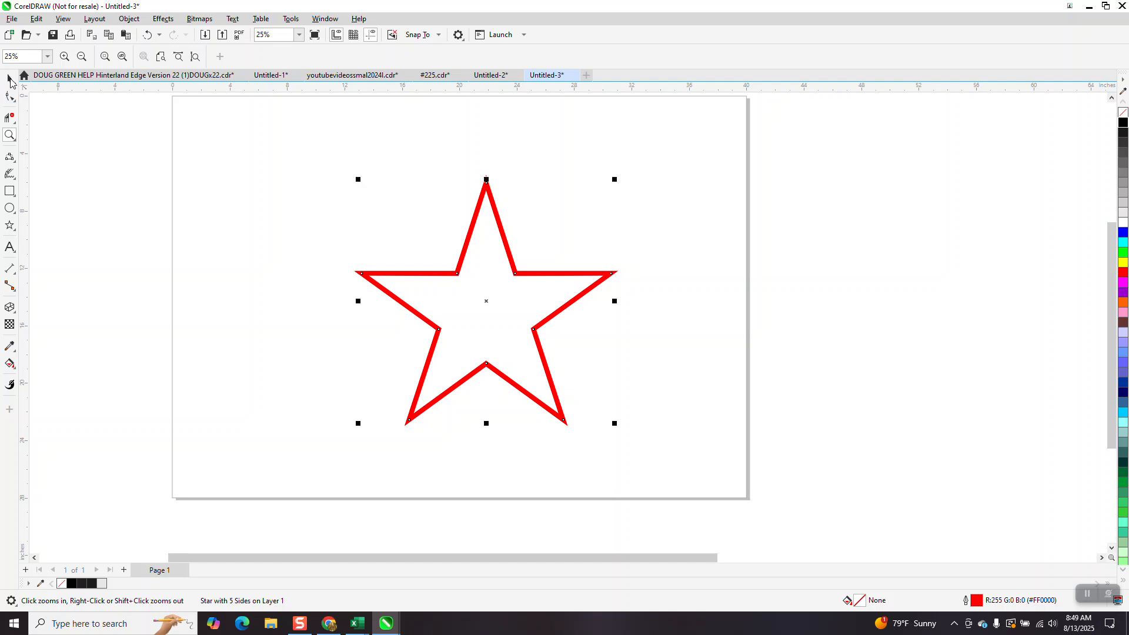
pyautogui.click(129, 18)
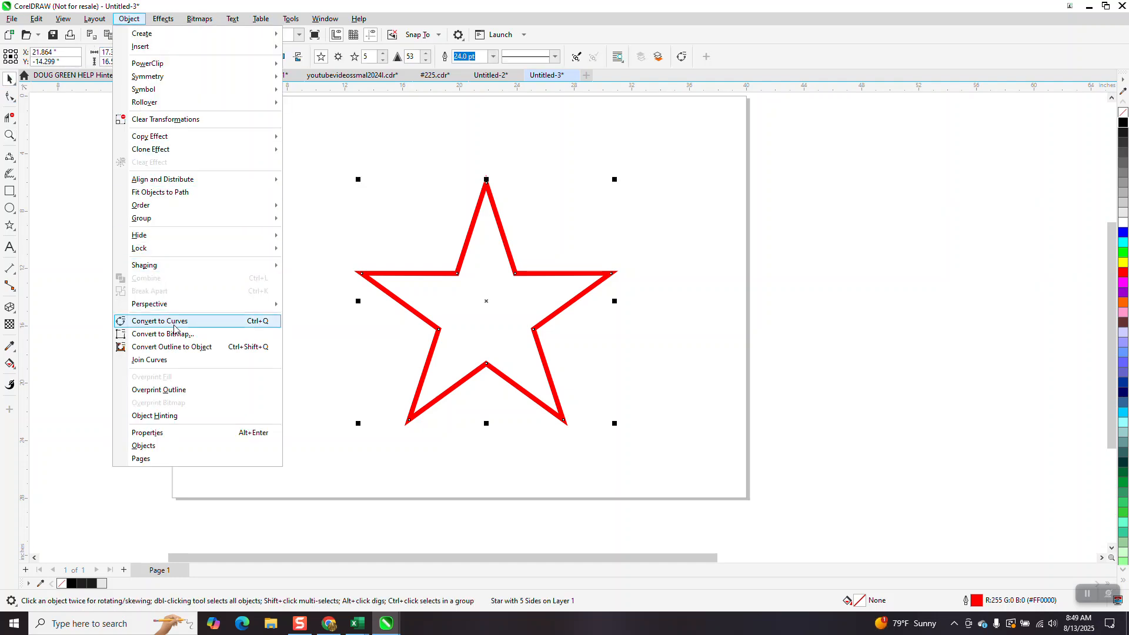
pyautogui.click(180, 350)
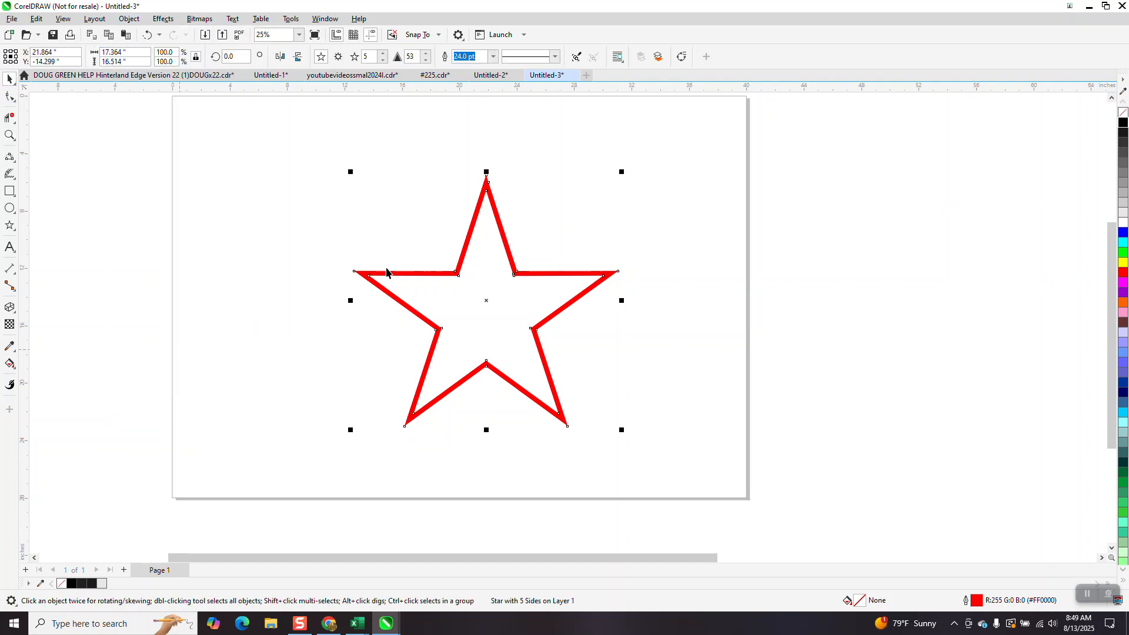
pyautogui.click(1123, 114)
pyautogui.rightClick(1124, 122)
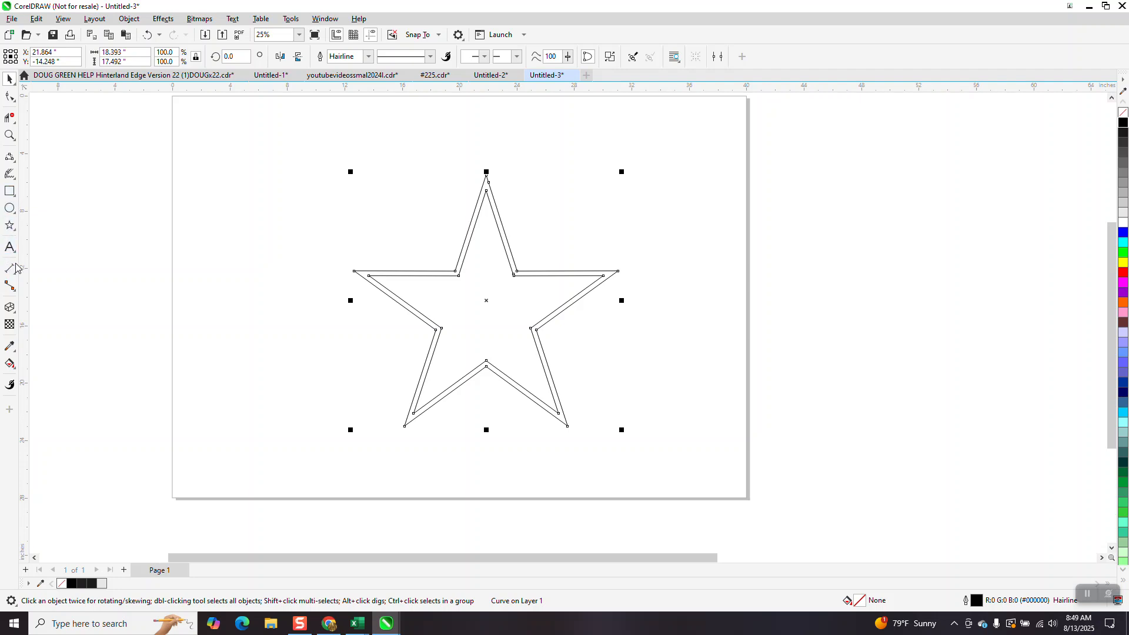
# Draw two short, roughly horizontal straight lines across the inner edge of the star's lower-right arm, one below the other
pyautogui.click(10, 158)
pyautogui.click(16, 162)
pyautogui.click(42, 157)
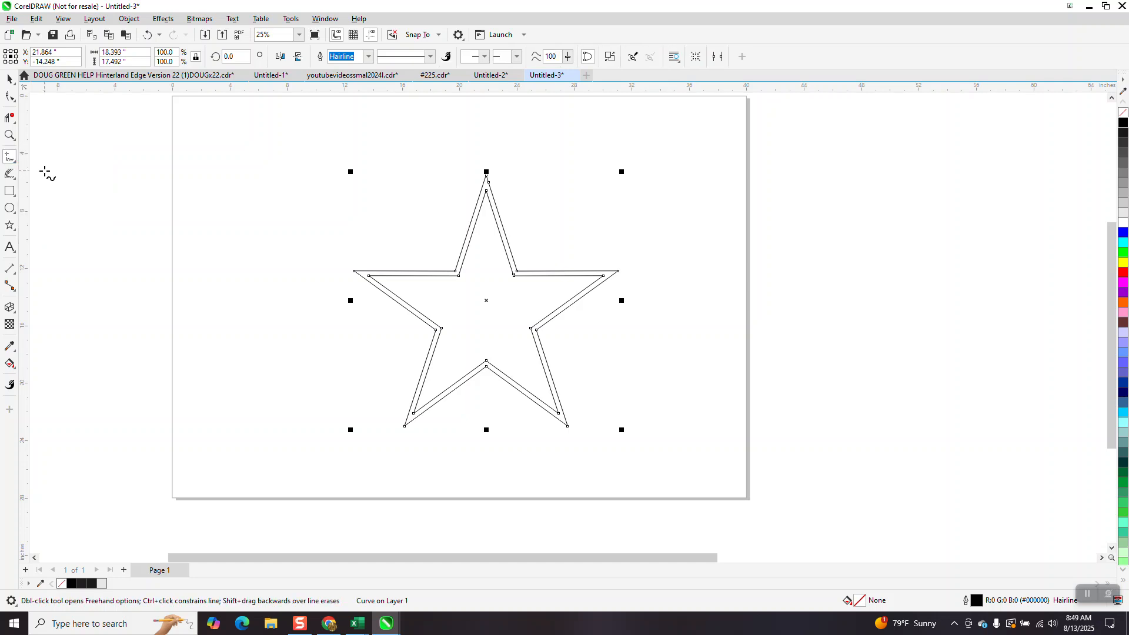
pyautogui.click(17, 163)
pyautogui.click(44, 170)
pyautogui.moveTo(517, 348); pyautogui.dragTo(570, 349)
pyautogui.moveTo(516, 373); pyautogui.dragTo(565, 375)
# Smart Fill the star's outline band with blue, leaving the section between the two short lines unfilled
pyautogui.click(10, 364)
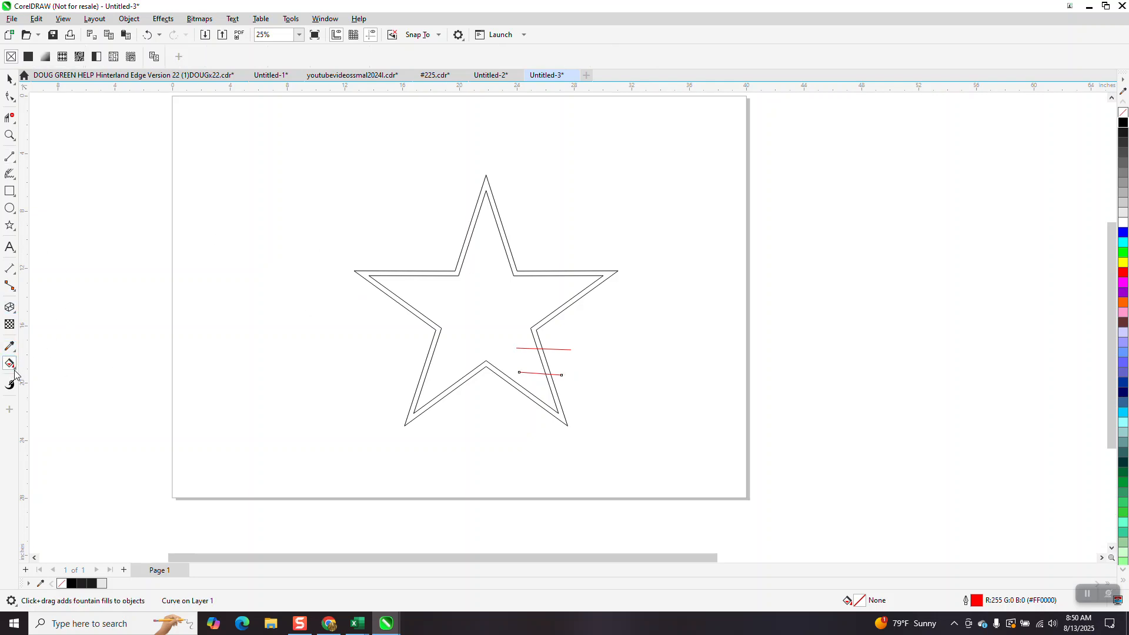
pyautogui.click(13, 368)
pyautogui.click(67, 365)
pyautogui.click(16, 374)
pyautogui.click(47, 378)
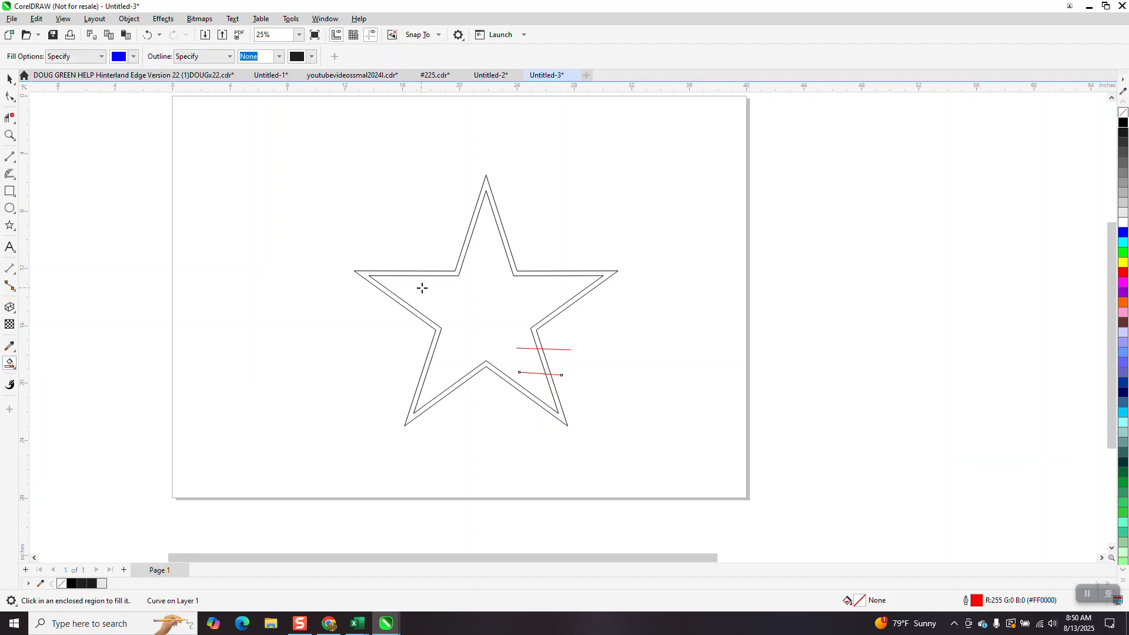
pyautogui.click(448, 273)
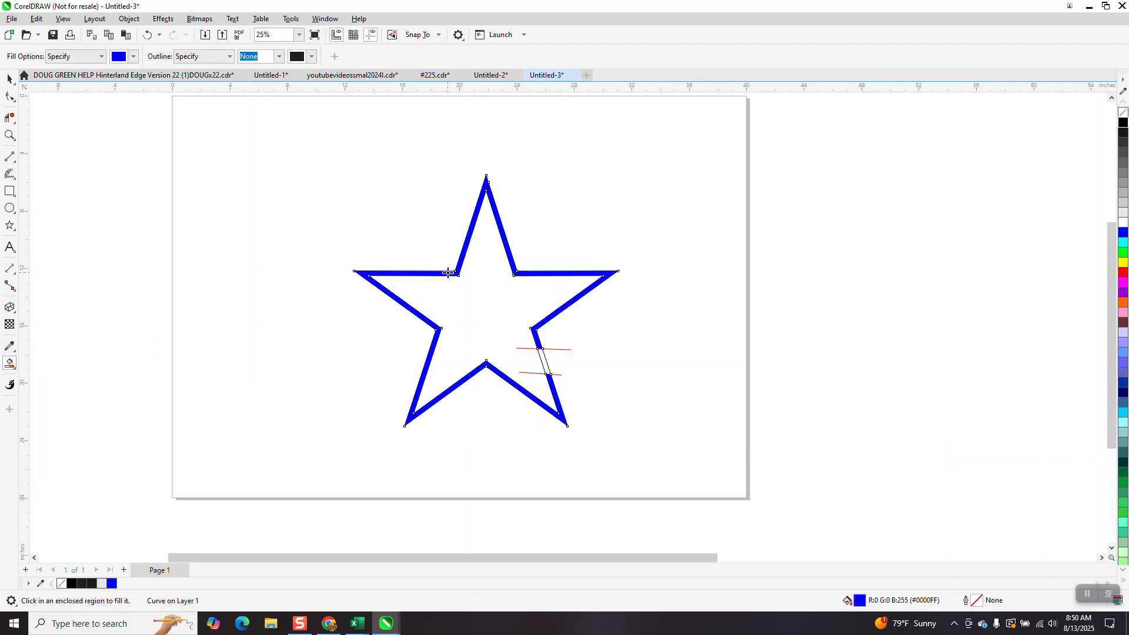
# Move the blue gapped star 30 inches right off the page and delete the original star outline with the two short lines
pyautogui.hotkey('shift', 'Right')
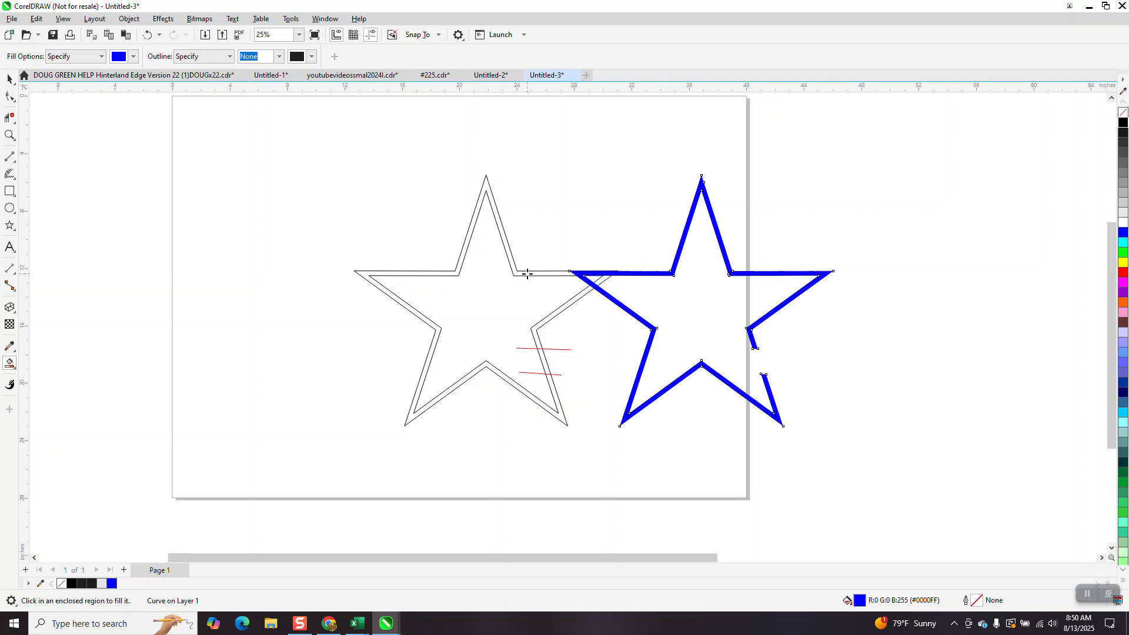
pyautogui.hotkey('shift', 'Right')
pyautogui.click(9, 78)
pyautogui.scroll(-2, 424, 214)
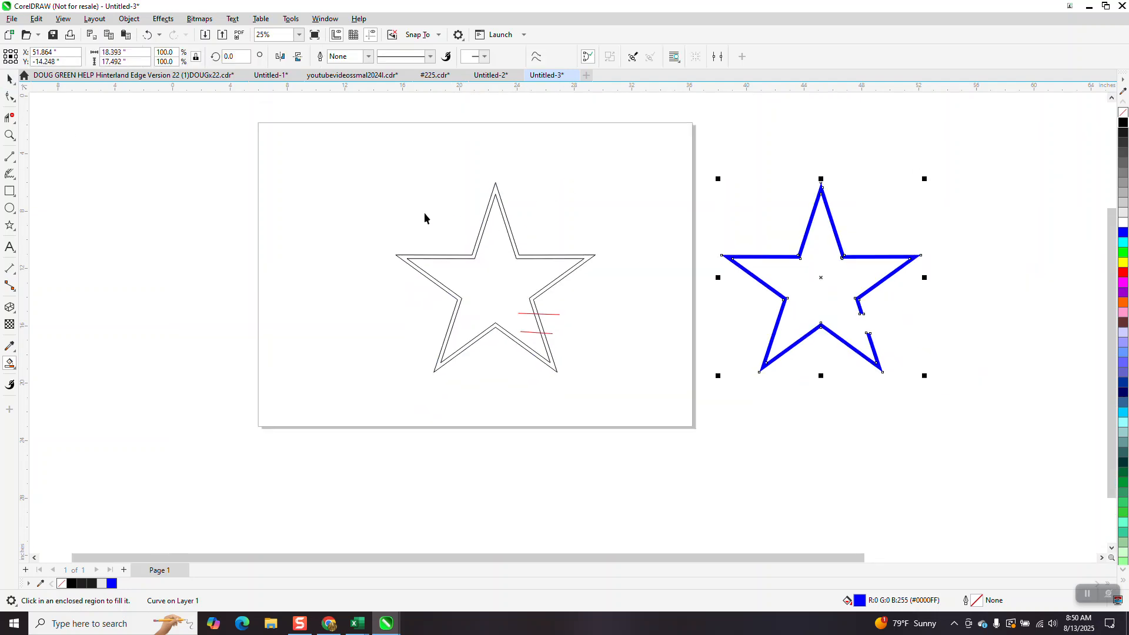
pyautogui.moveTo(388, 175); pyautogui.dragTo(505, 301)
pyautogui.moveTo(650, 398); pyautogui.dragTo(659, 355)
pyautogui.press('Delete')
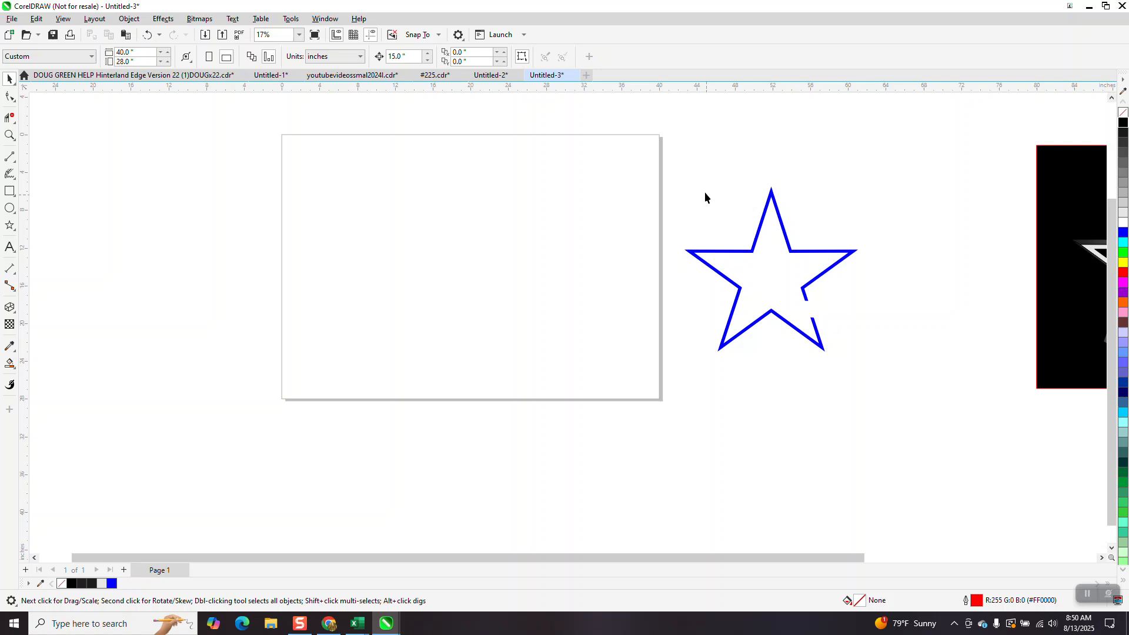
# Center the blue gapped star on the page and recolor its fill and outline light gray (#E6E6E6)
pyautogui.click(807, 285)
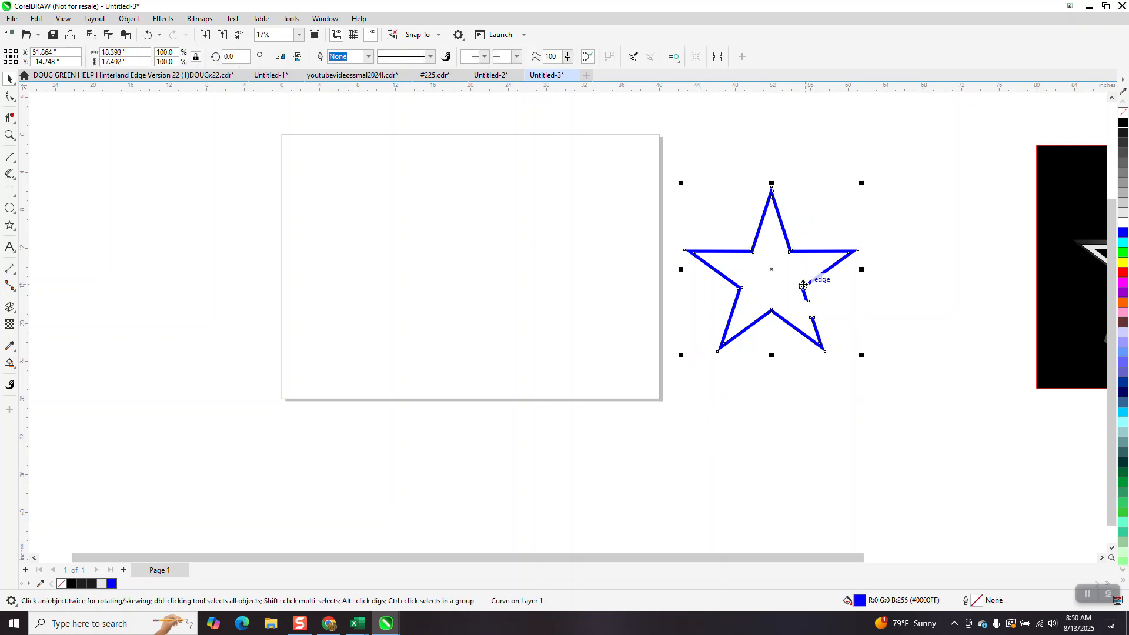
pyautogui.press('p')
pyautogui.click(9, 134)
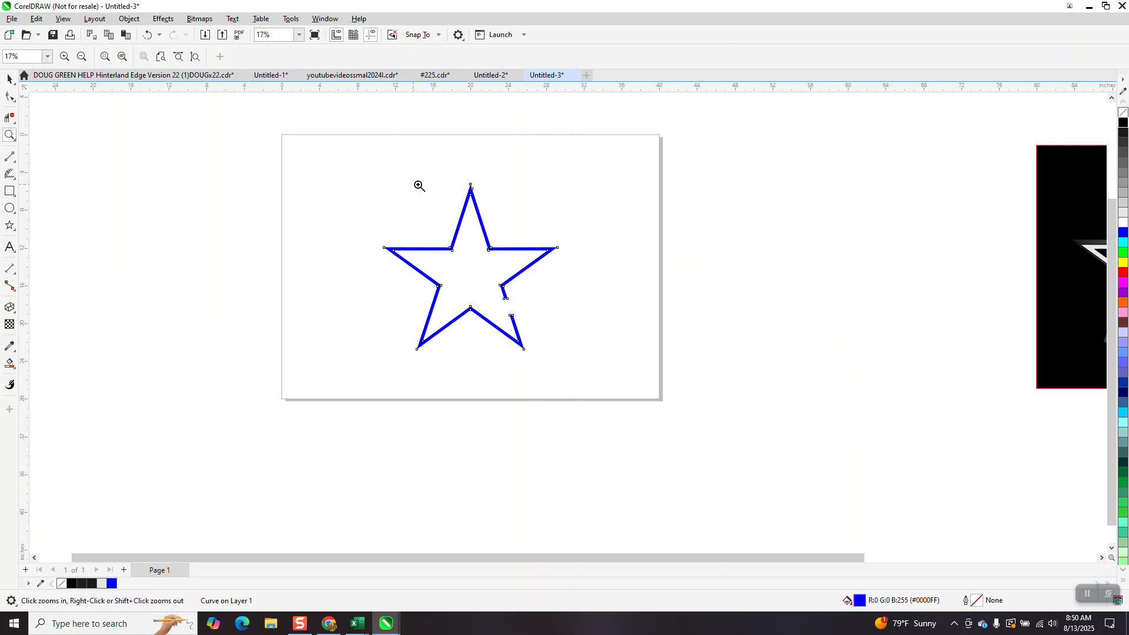
pyautogui.click(562, 373)
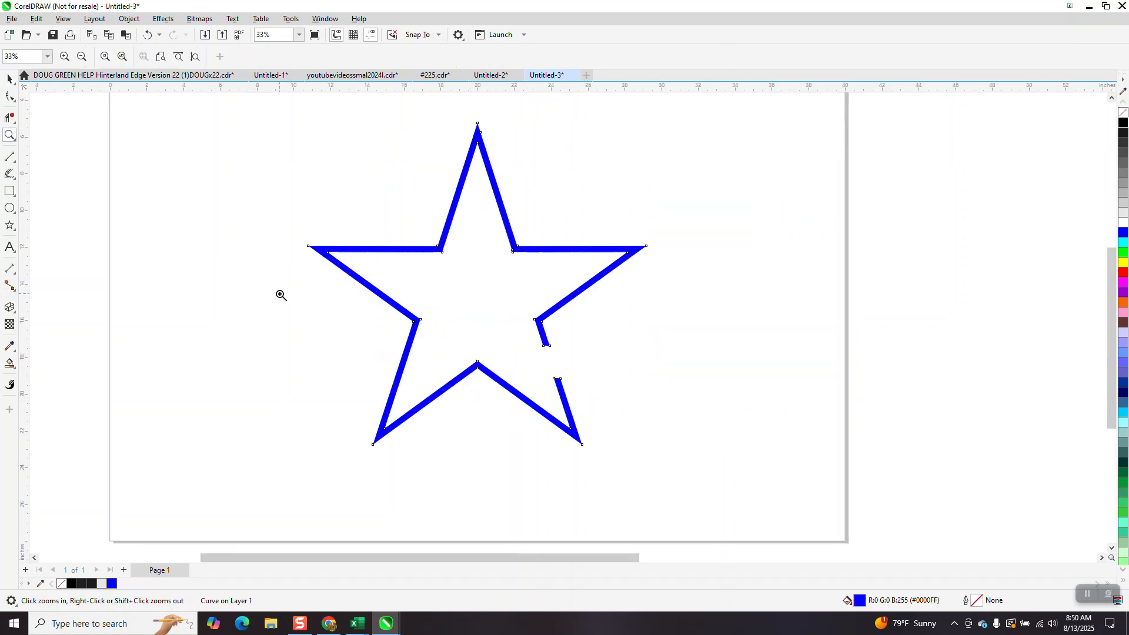
pyautogui.click(9, 78)
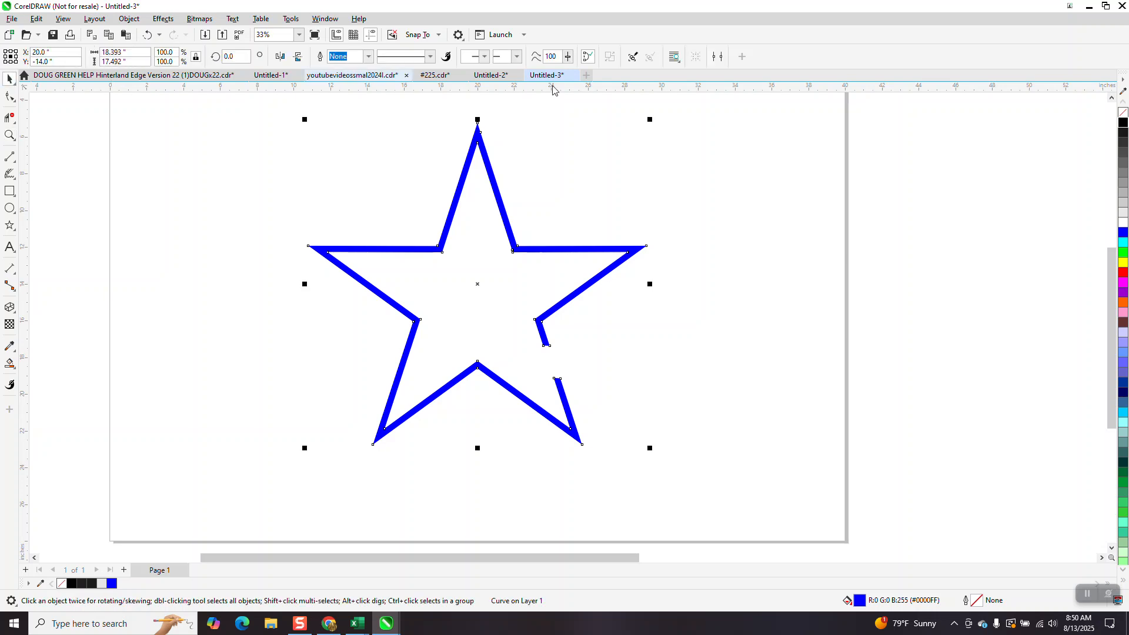
pyautogui.rightClick(1124, 210)
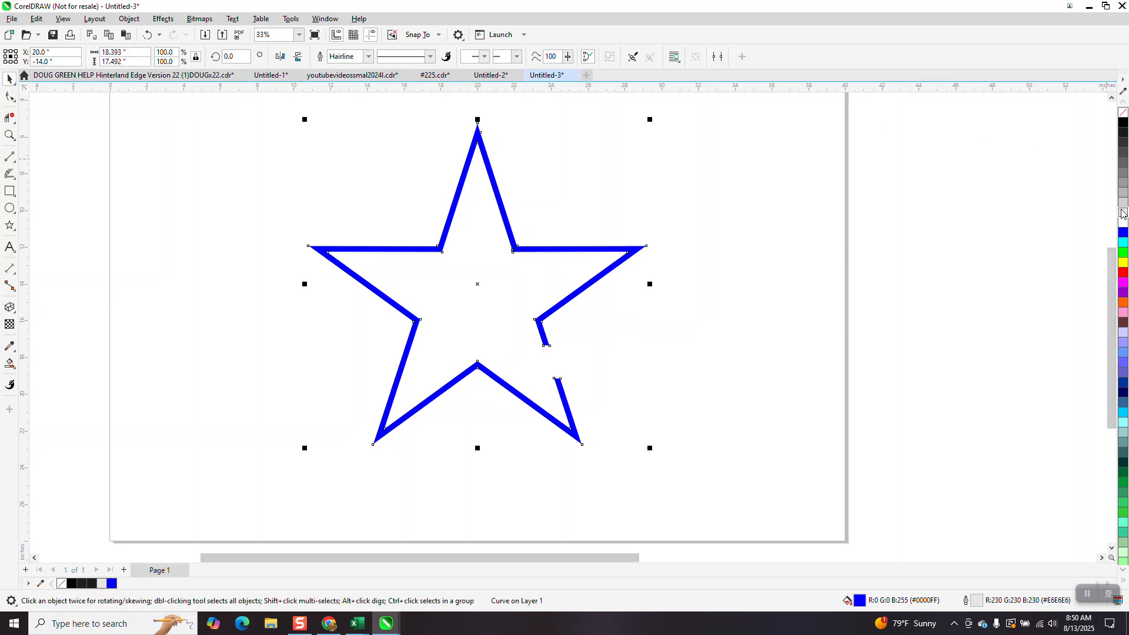
pyautogui.click(1121, 217)
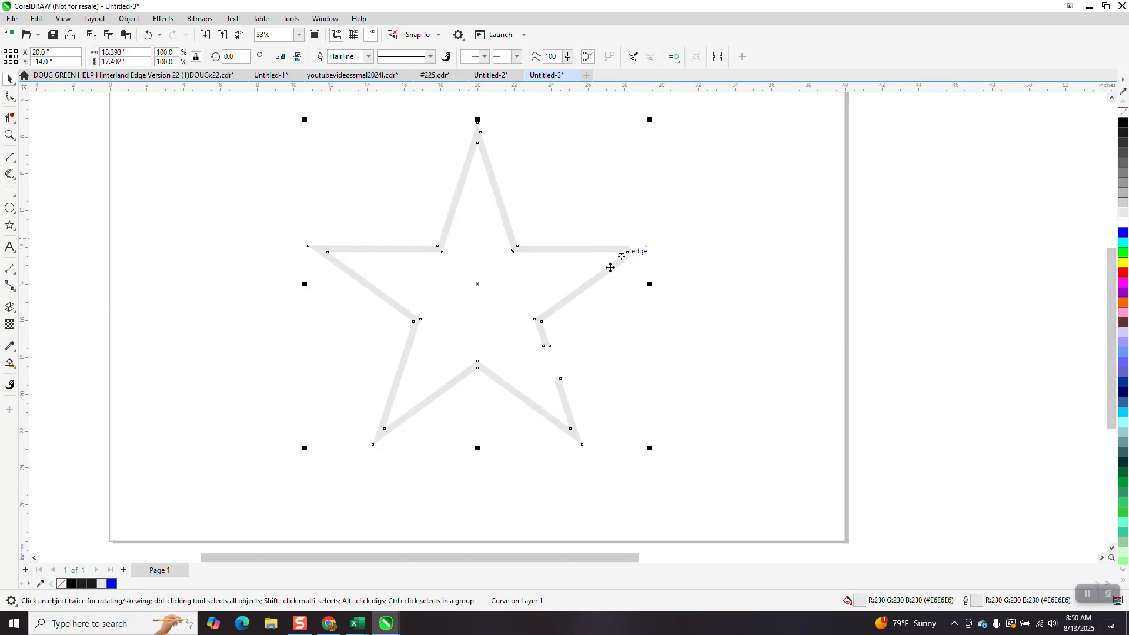
# Extrude the gray star with a parallel extrusion toward the upper left, offset about 1.2 inches horizontally and 1.2 inches vertically
pyautogui.click(15, 317)
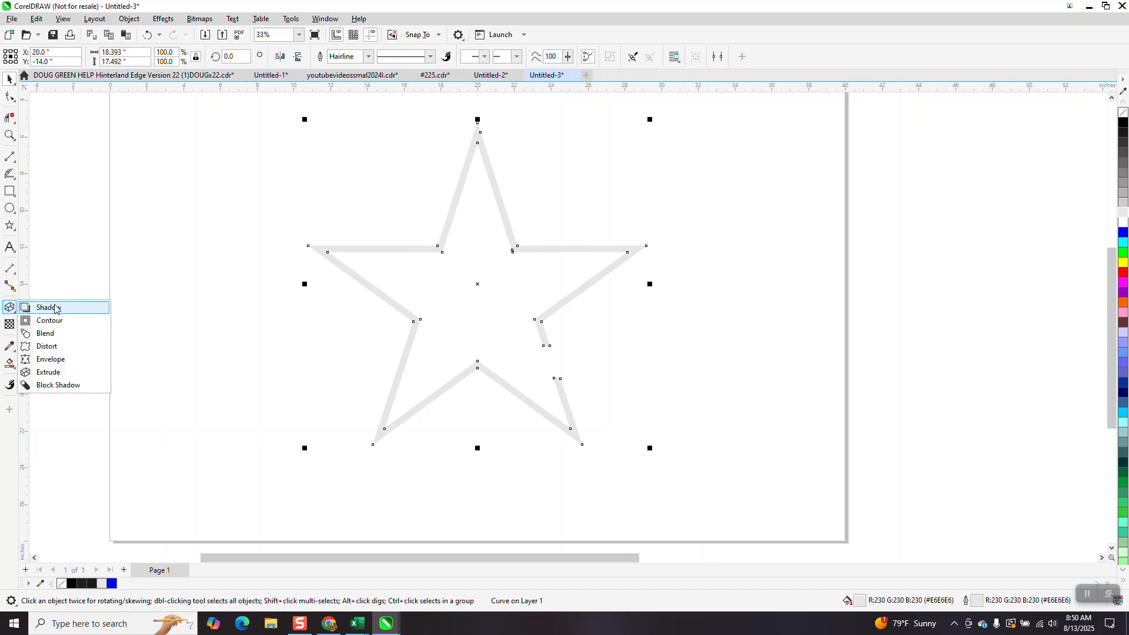
pyautogui.click(50, 373)
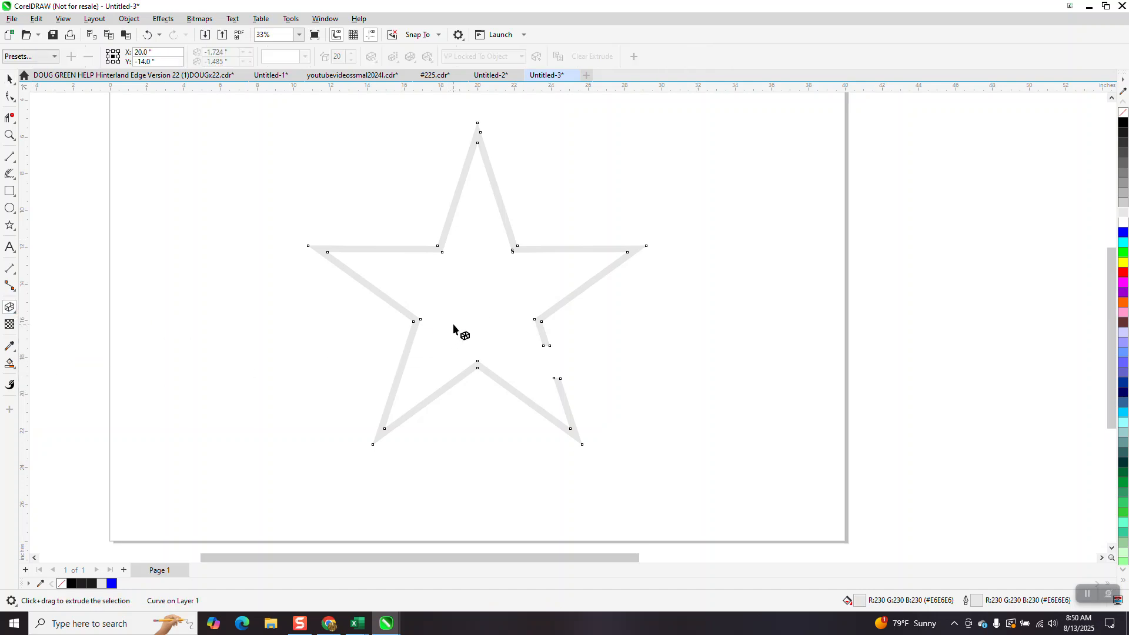
pyautogui.moveTo(423, 320); pyautogui.dragTo(360, 368)
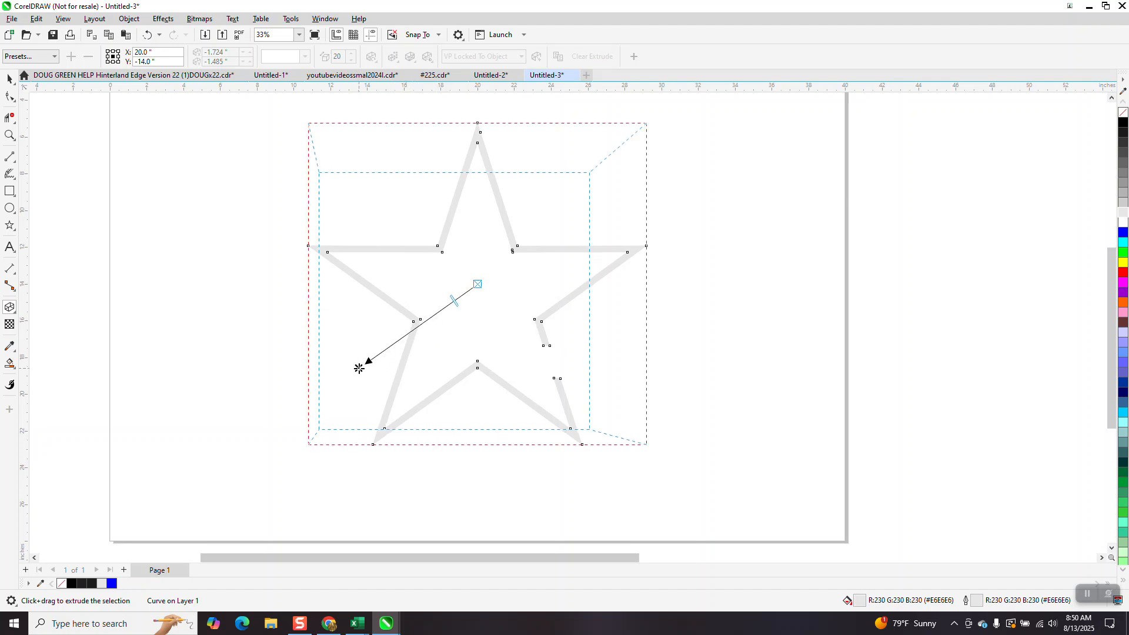
pyautogui.click(304, 56)
pyautogui.click(312, 183)
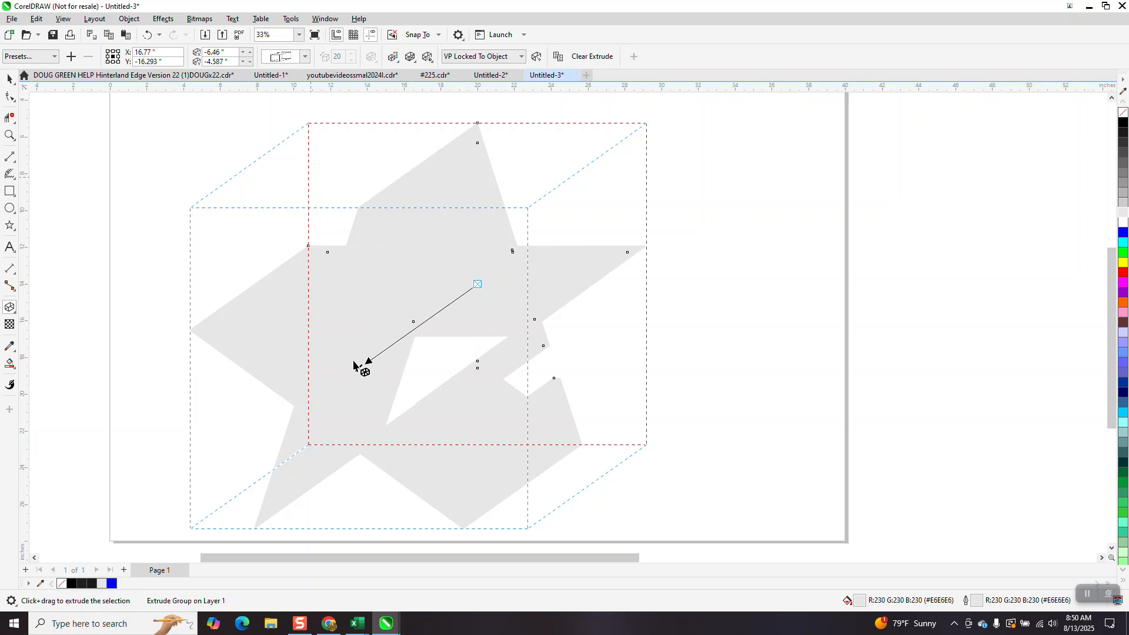
pyautogui.moveTo(358, 368); pyautogui.dragTo(447, 255)
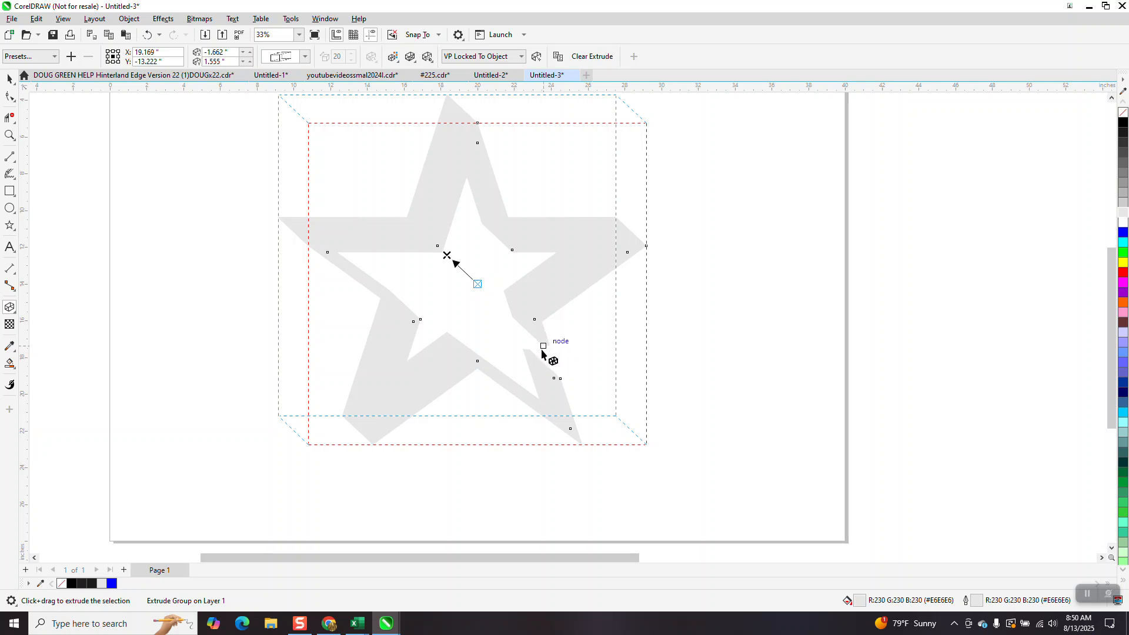
pyautogui.moveTo(447, 255); pyautogui.dragTo(456, 263)
# Break the extrude group apart and give the resulting pieces a black outline
pyautogui.click(10, 78)
pyautogui.scroll(-1, 368, 235)
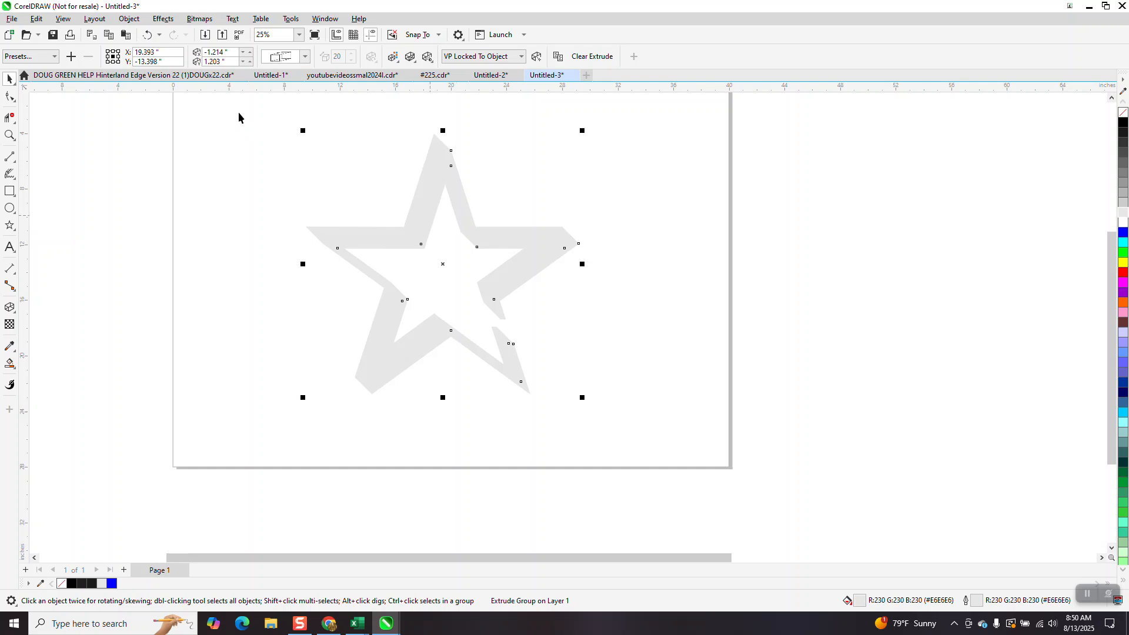
pyautogui.click(129, 18)
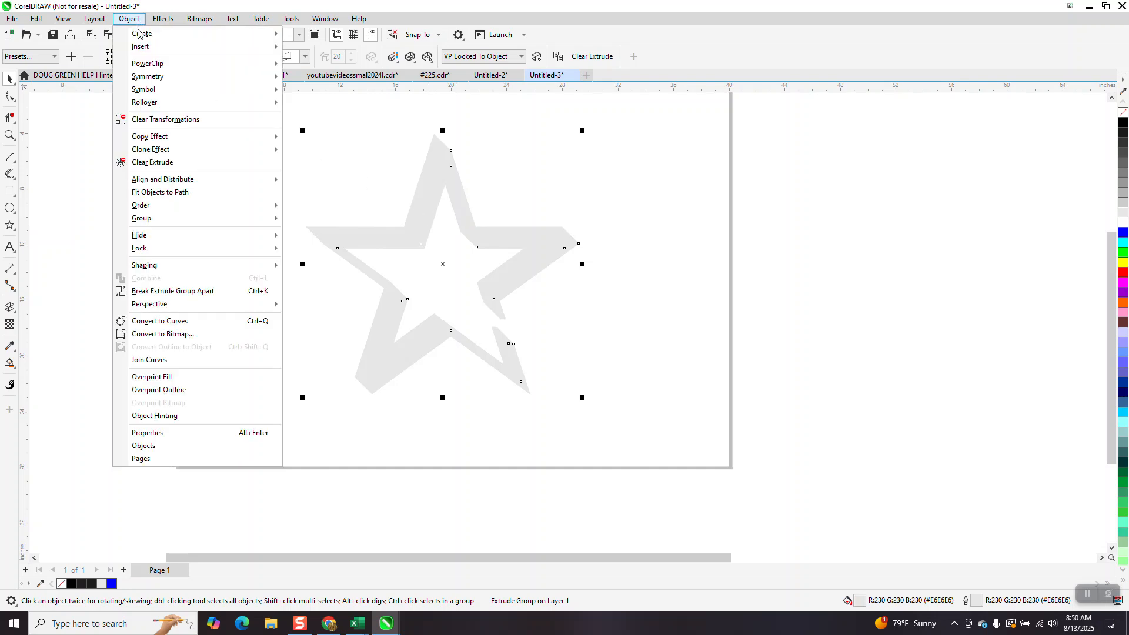
pyautogui.click(183, 292)
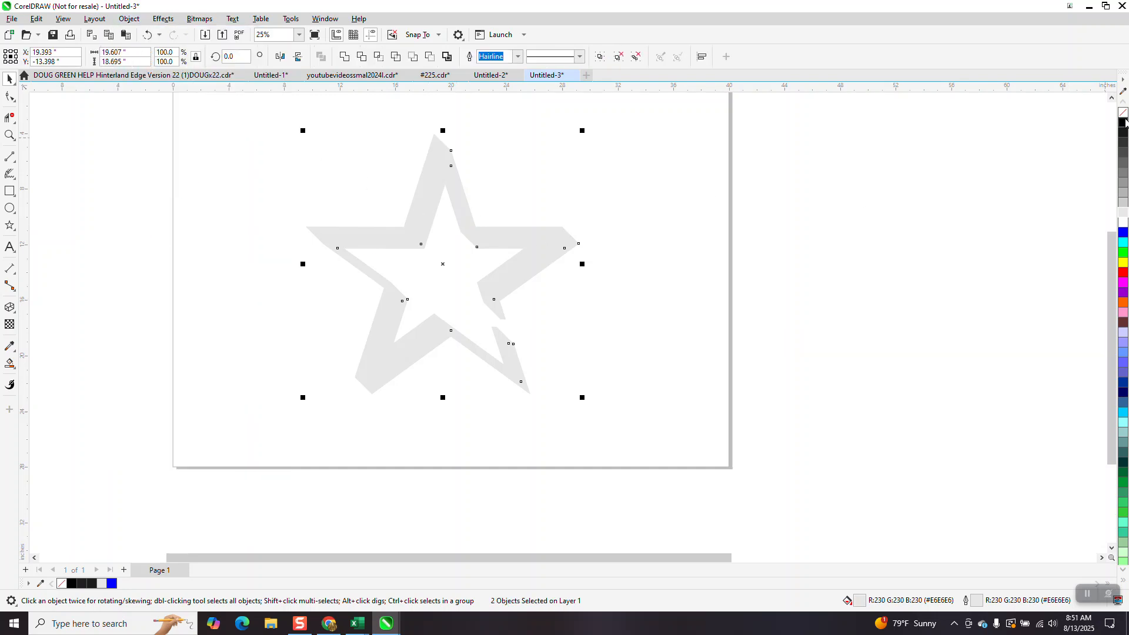
pyautogui.rightClick(1122, 129)
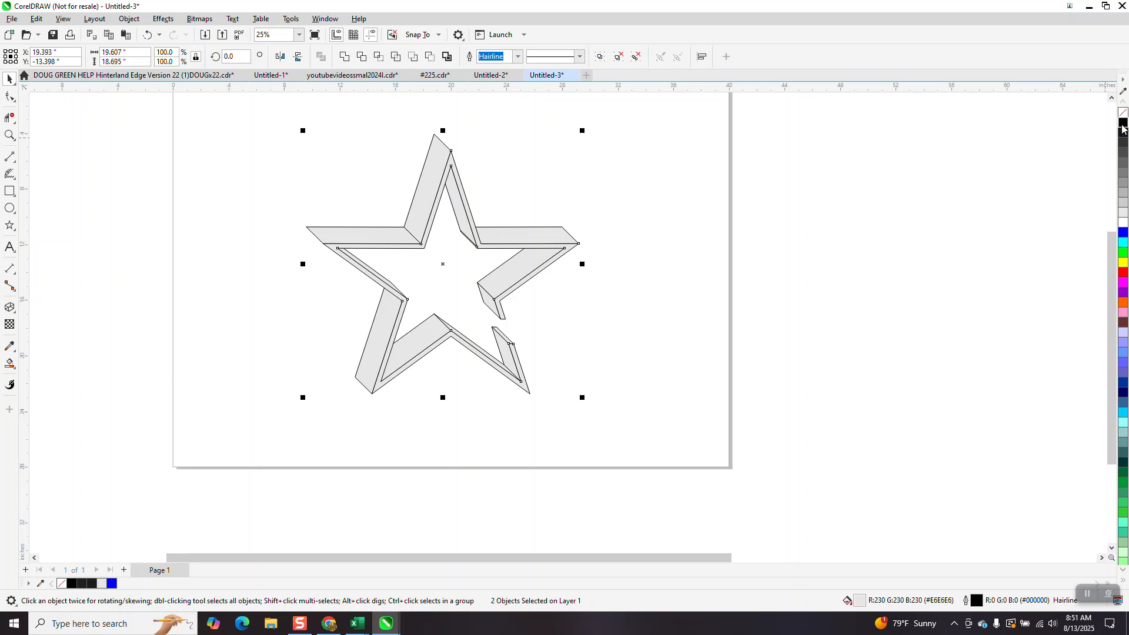
# Move the group of extruded side faces 30 inches right of the front star and remove its fill
pyautogui.click(653, 218)
pyautogui.click(553, 232)
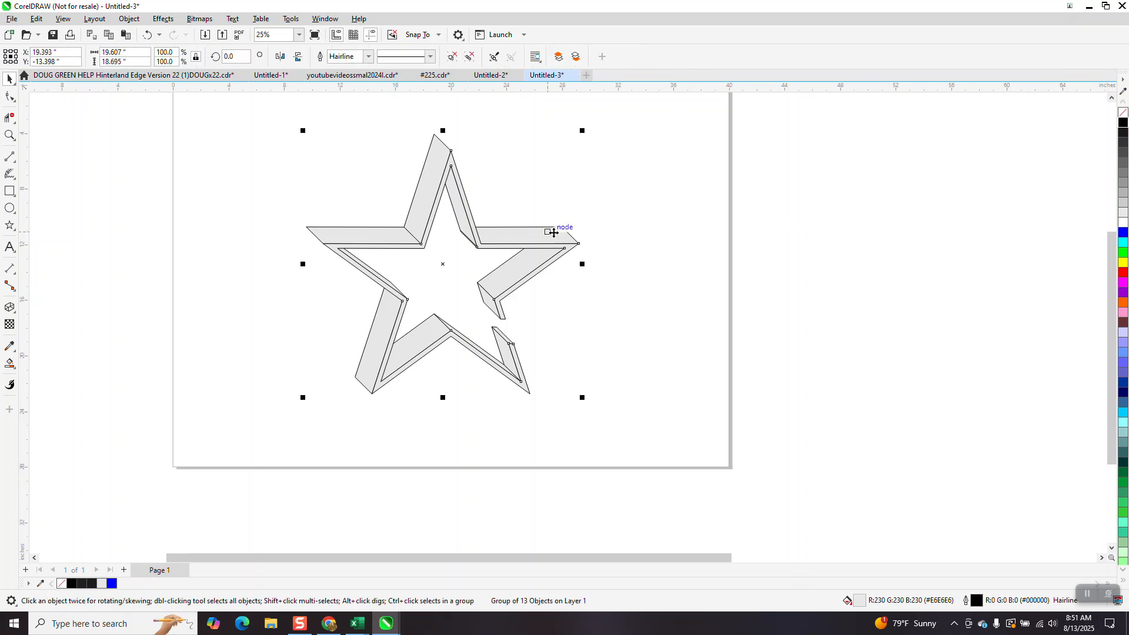
pyautogui.press('Right')
pyautogui.press('Right')
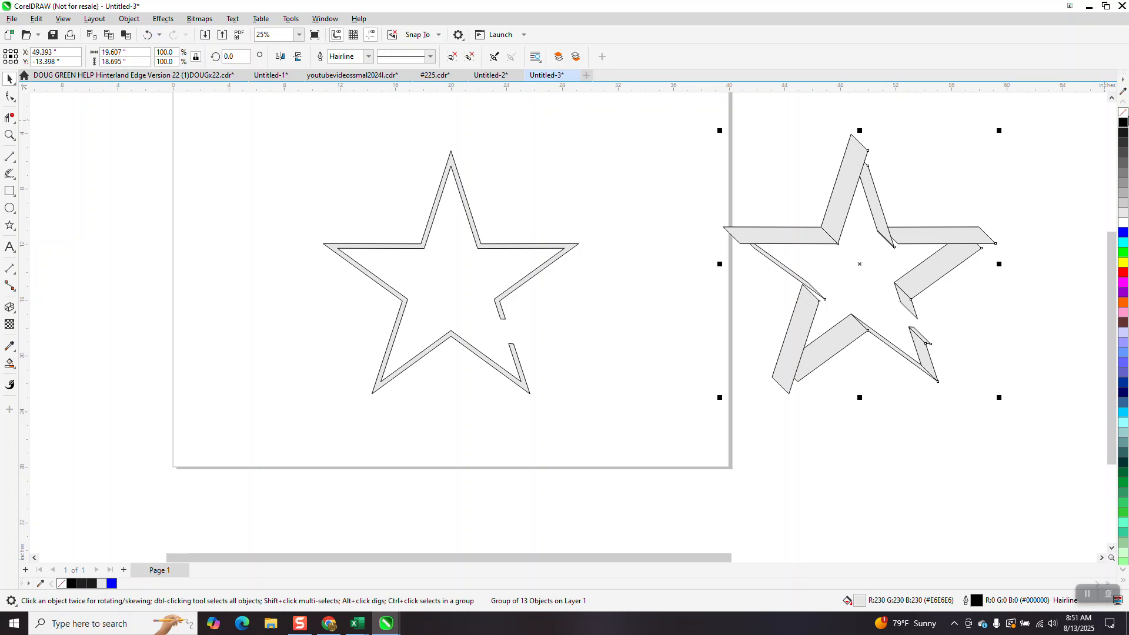
pyautogui.click(1123, 113)
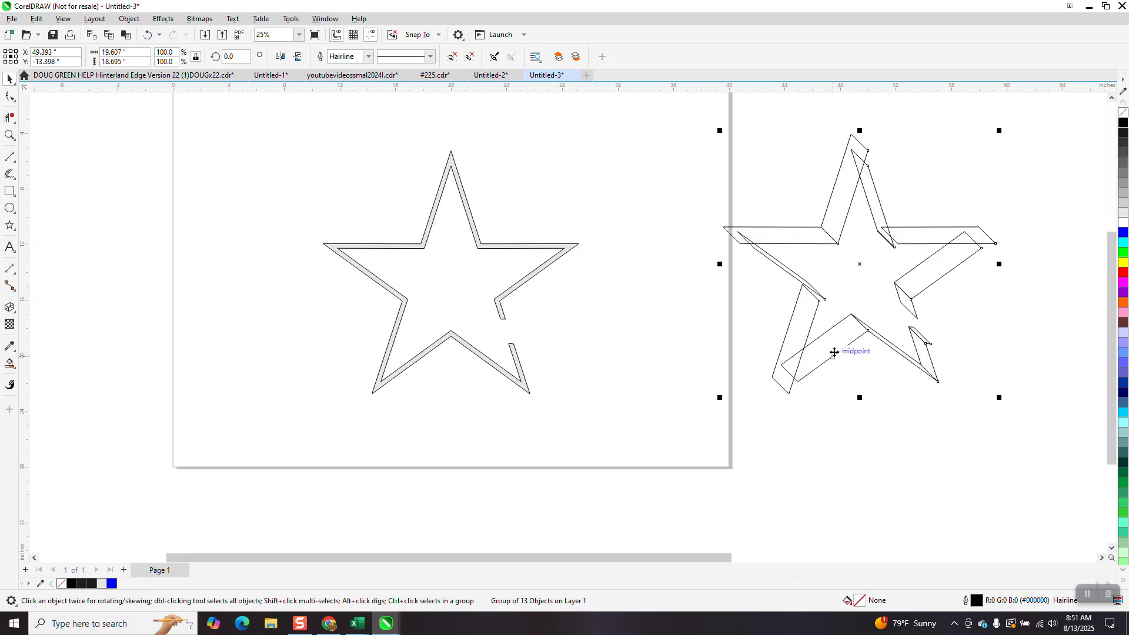
# Move the side-face group 30 inches left onto the front star and delete its stray segments overlapping the lower-left point
pyautogui.press('Left')
pyautogui.press('Left')
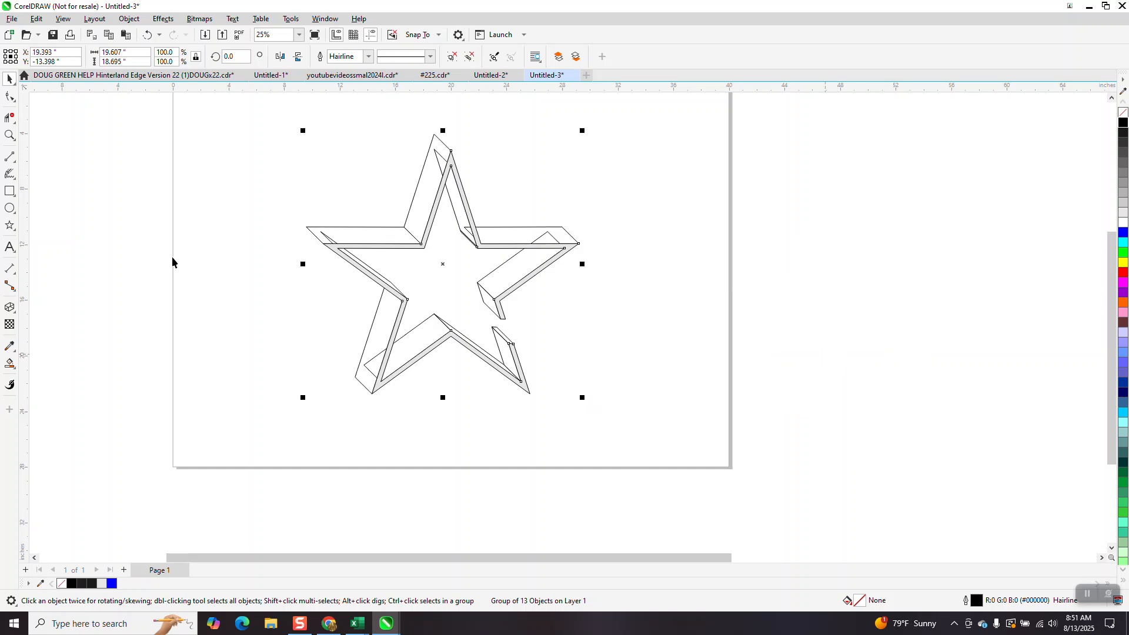
pyautogui.click(10, 136)
pyautogui.moveTo(259, 235); pyautogui.dragTo(614, 450)
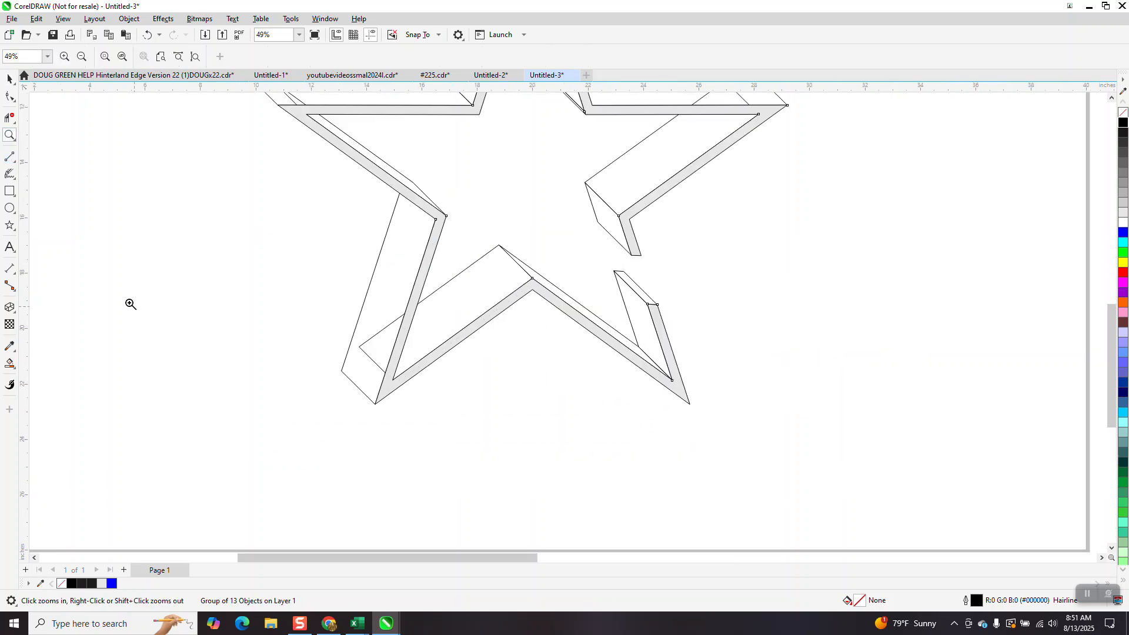
pyautogui.click(10, 118)
pyautogui.click(384, 328)
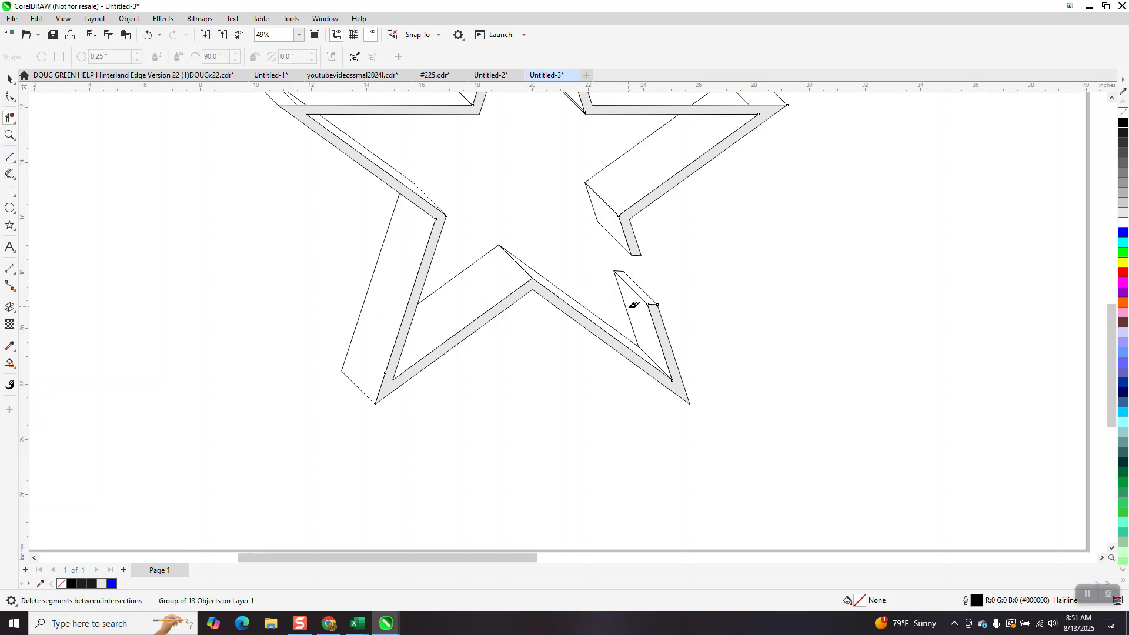
# Delete the side-face segments overlapping the front star at its left arm, right arm and top point with Virtual Segment Delete
pyautogui.scroll(-1, 632, 368)
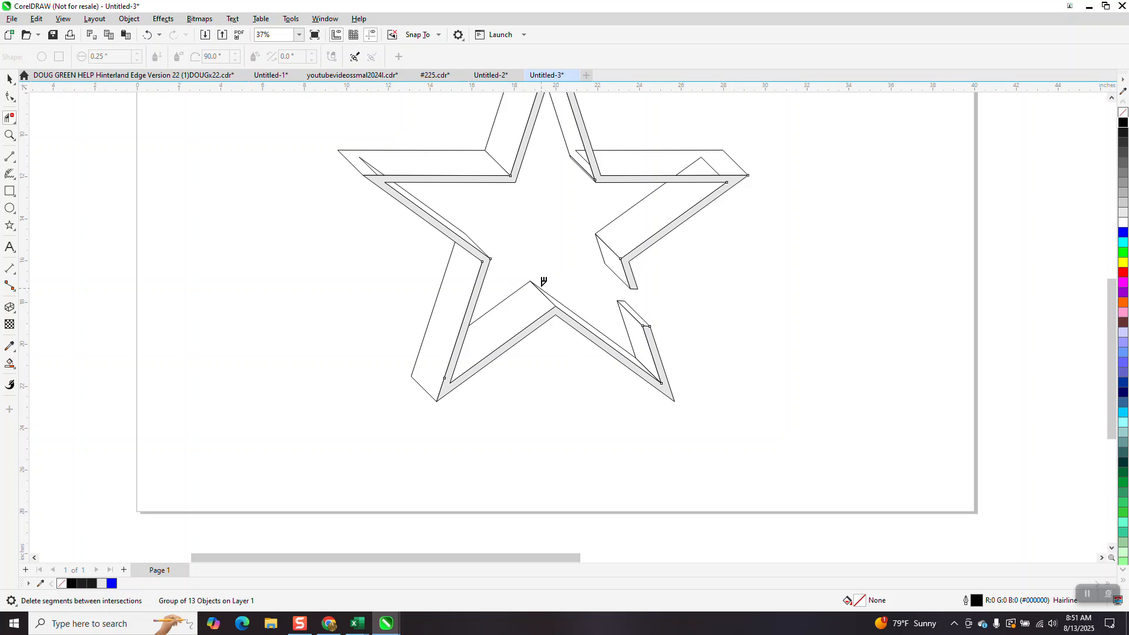
pyautogui.click(465, 232)
pyautogui.click(374, 167)
pyautogui.scroll(-1, 493, 209)
pyautogui.scroll(-1, 498, 221)
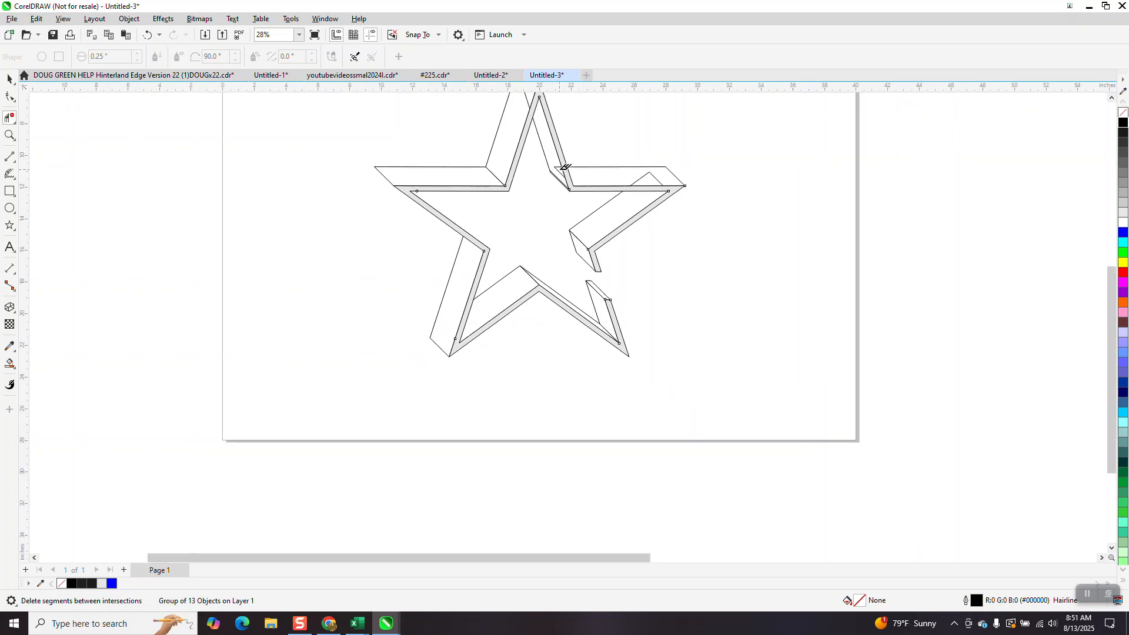
pyautogui.click(654, 173)
pyautogui.scroll(-1, 718, 304)
pyautogui.scroll(-1, 719, 304)
pyautogui.click(558, 114)
pyautogui.scroll(-1, 506, 193)
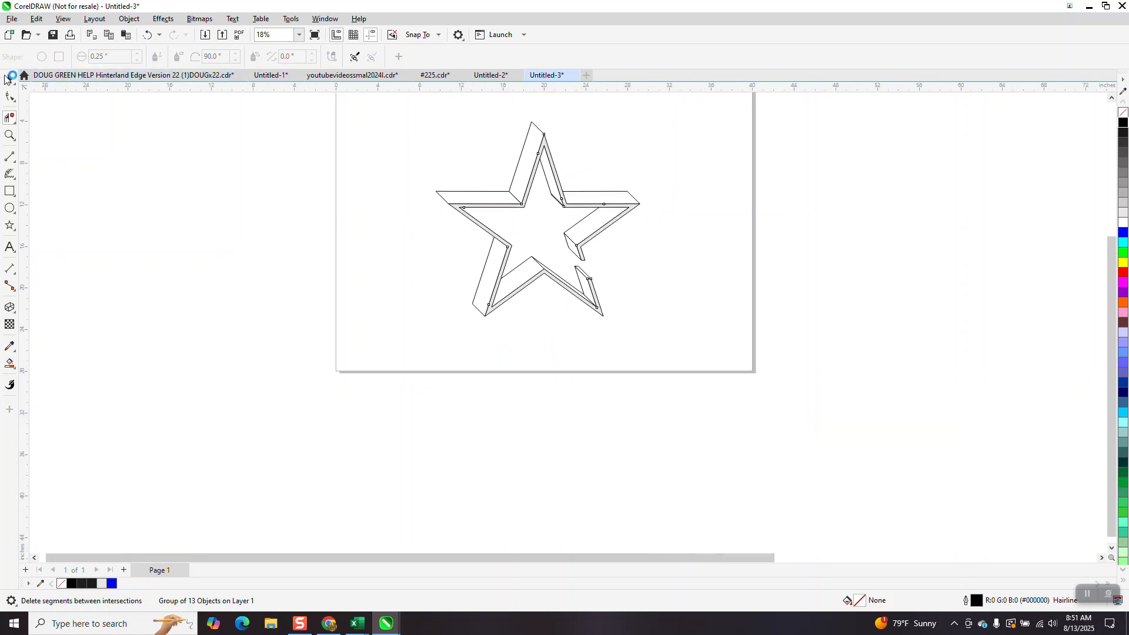
pyautogui.press('space')
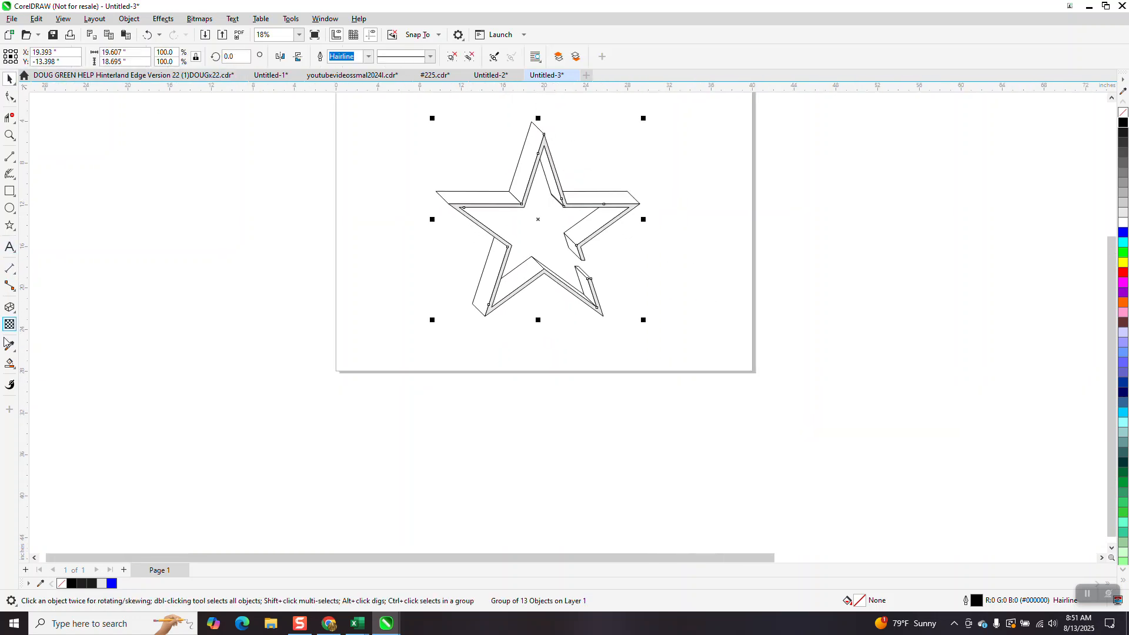
# Smart Fill the top point's outer side, left arm, lower-left leg and bottom inner faces blue without outline, moving each 15 inches right
pyautogui.click(16, 368)
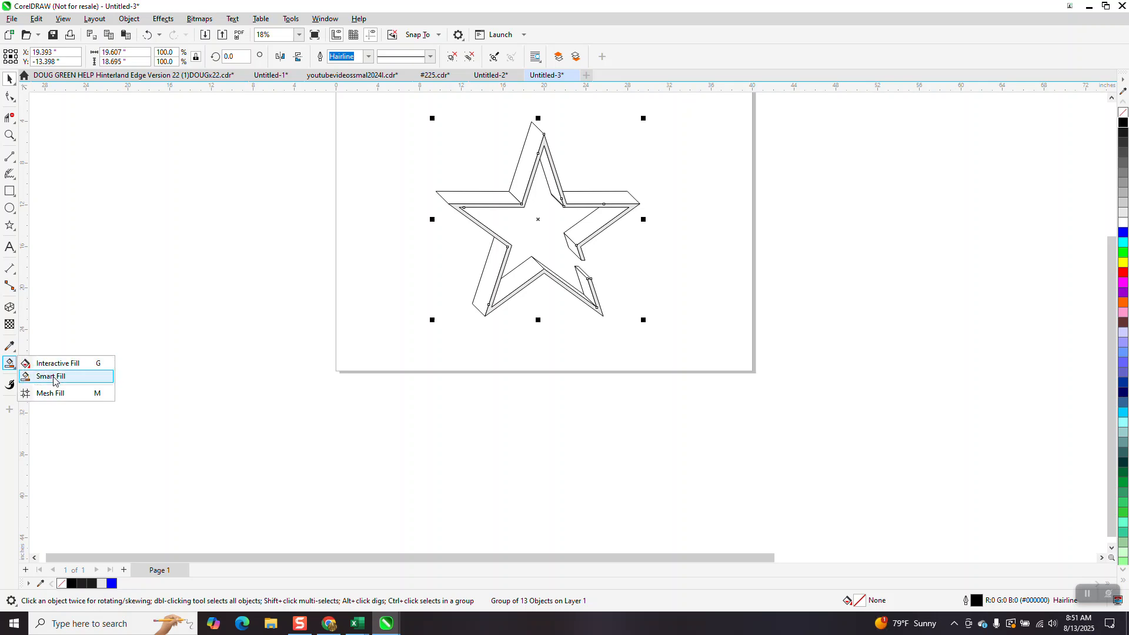
pyautogui.click(54, 377)
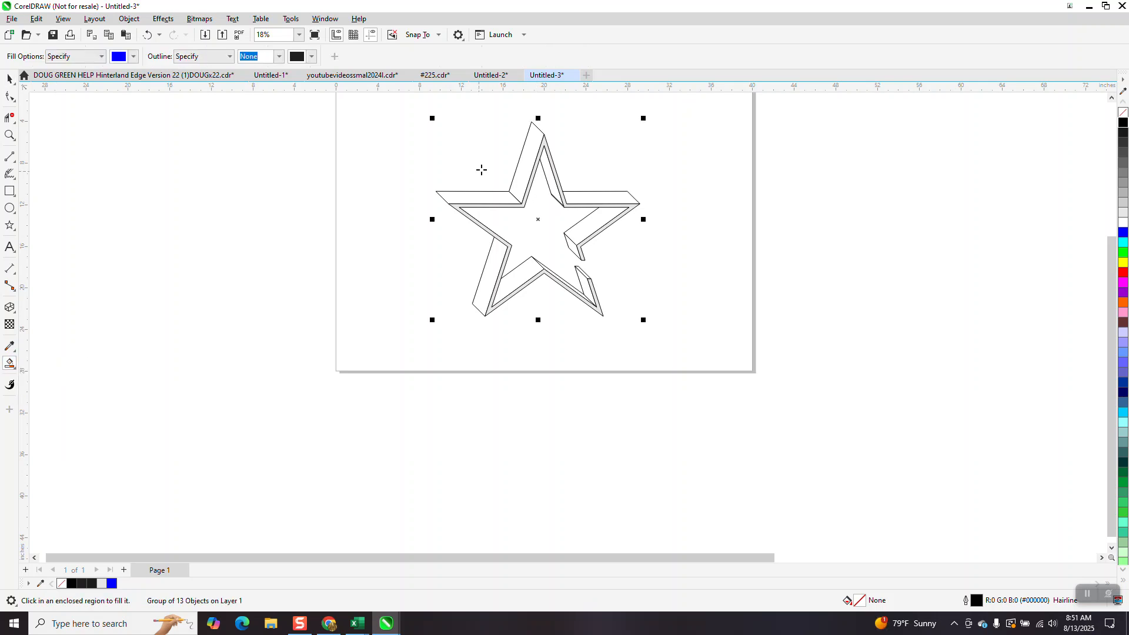
pyautogui.click(534, 153)
pyautogui.press('Right')
pyautogui.click(509, 197)
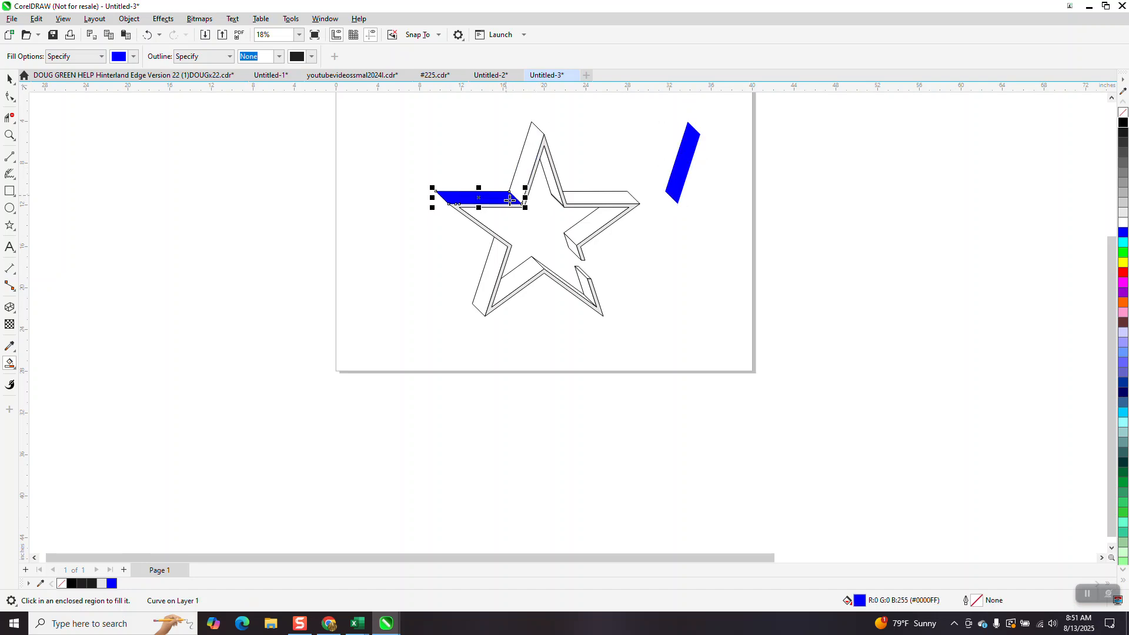
pyautogui.press('Right')
pyautogui.click(501, 262)
pyautogui.press('Right')
pyautogui.click(524, 272)
pyautogui.press('Right')
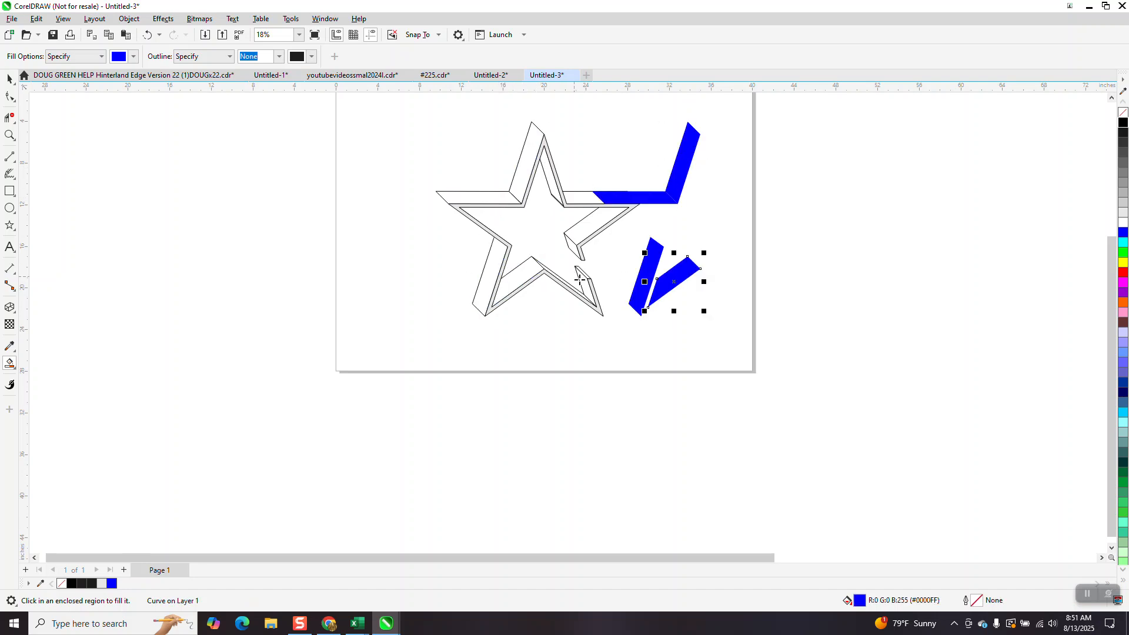
# Smart Fill the faces beside the gap, on the right arm and inside the top point blue, moving each 15 inches right
pyautogui.click(582, 280)
pyautogui.press('Right')
pyautogui.click(575, 250)
pyautogui.press('Right')
pyautogui.click(582, 219)
pyautogui.press('Right')
pyautogui.click(579, 196)
pyautogui.press('Right')
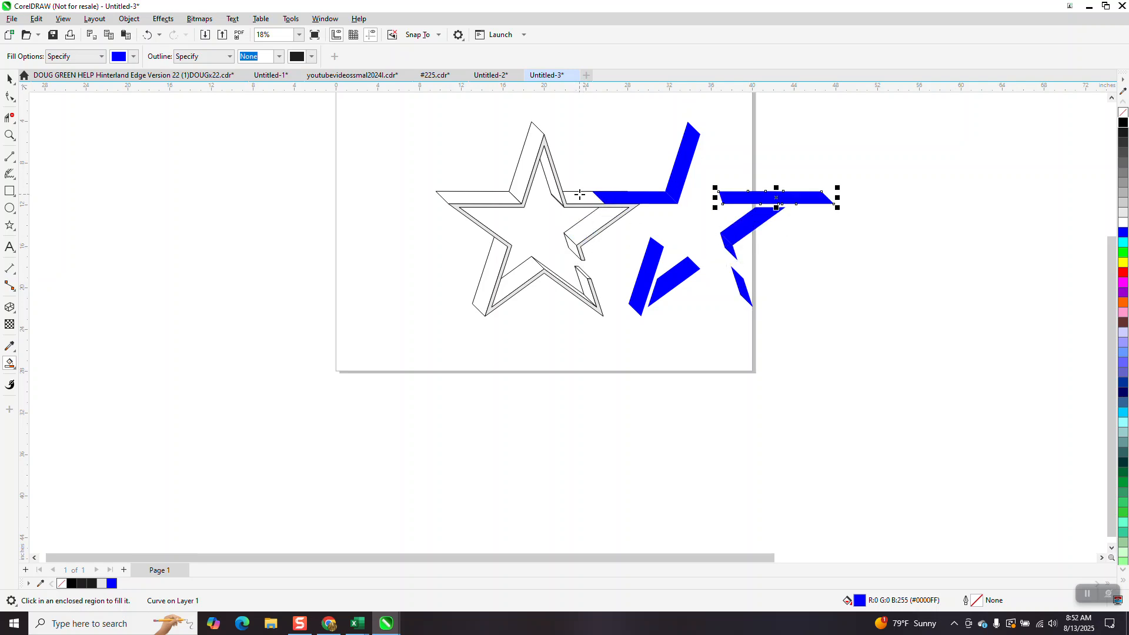
pyautogui.click(553, 186)
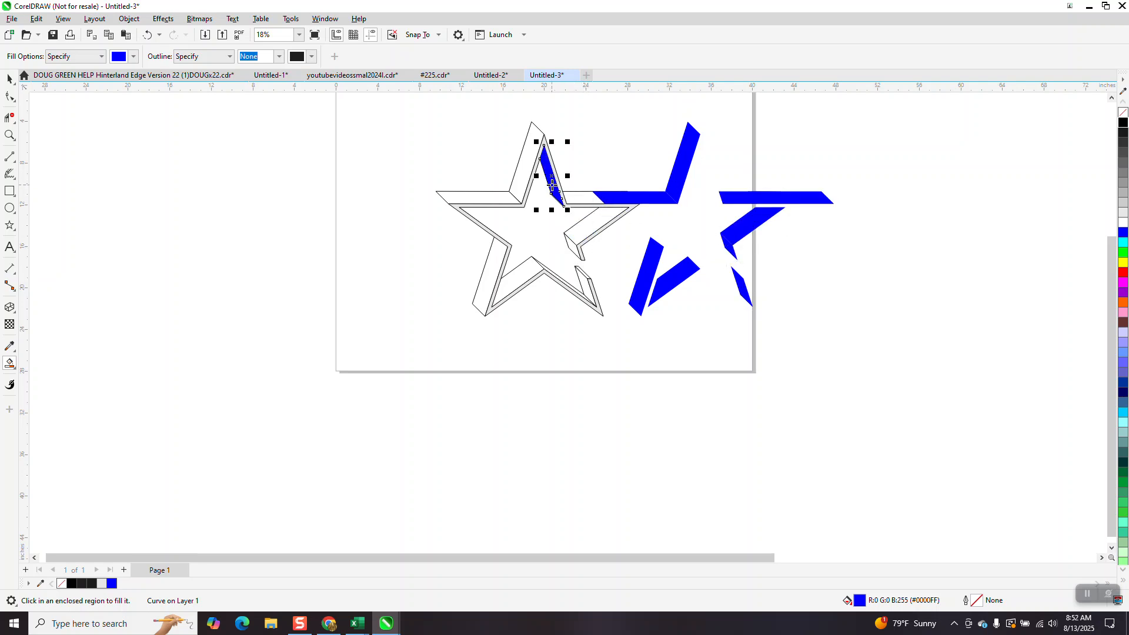
pyautogui.press('Right')
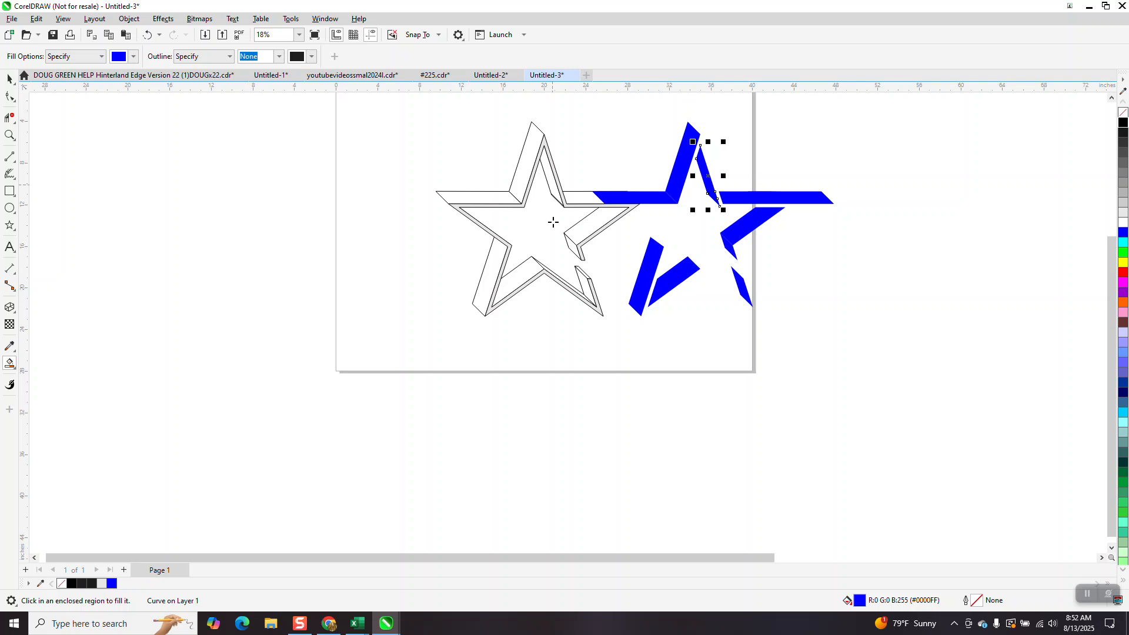
# Smart Fill the thin sliver face along the lower-right leg blue and move it 15 inches right to the other blue pieces
pyautogui.click(559, 277)
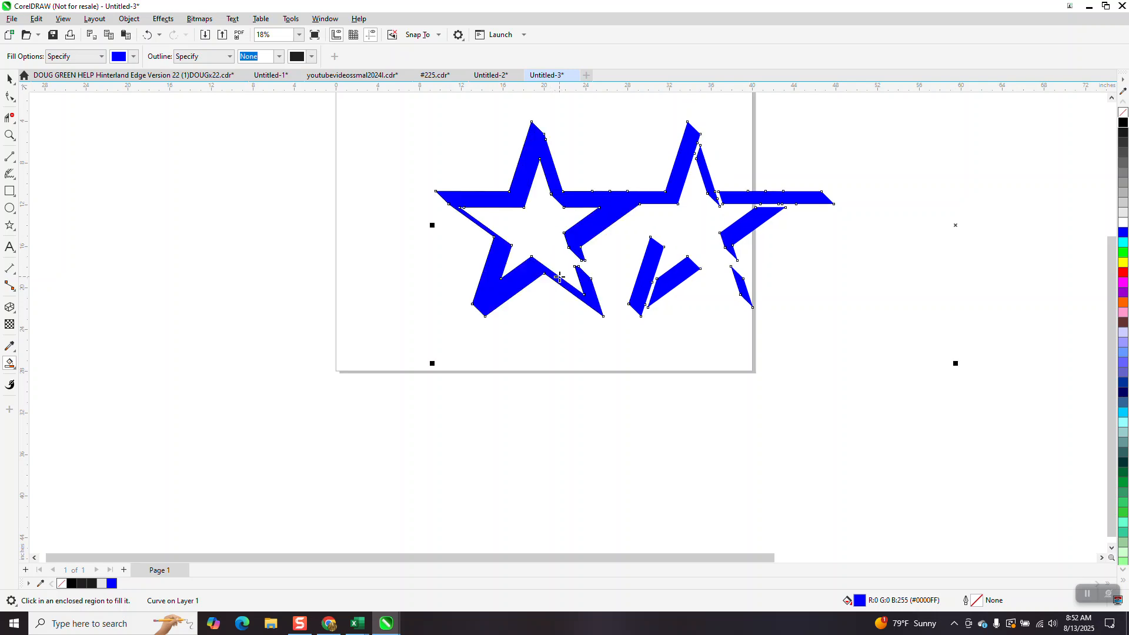
pyautogui.click(149, 35)
pyautogui.click(9, 135)
pyautogui.click(451, 190)
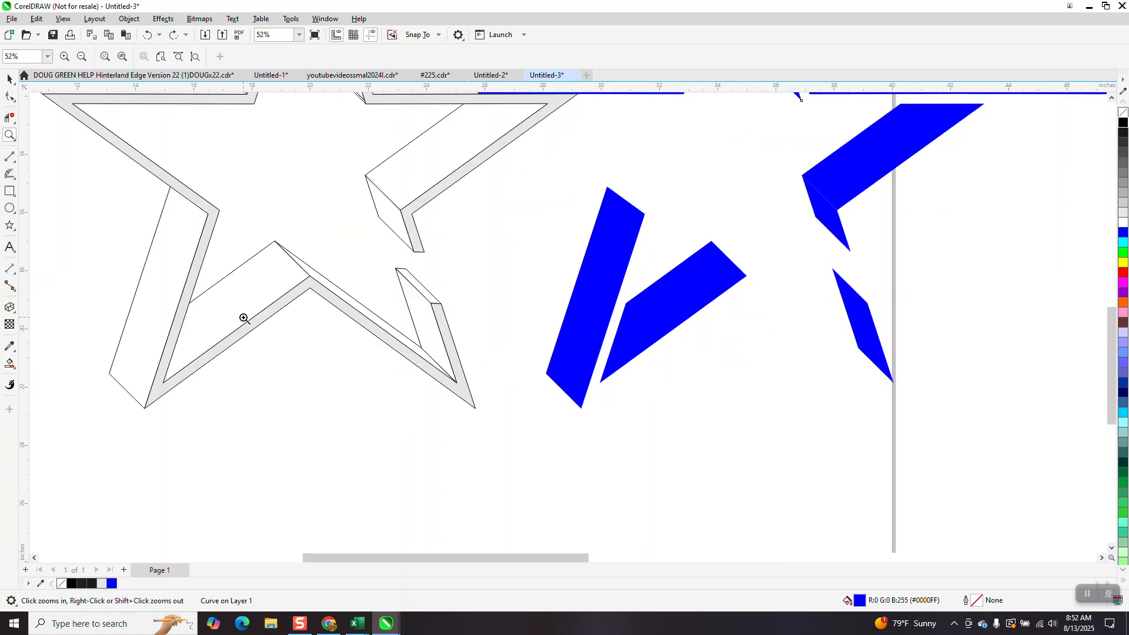
pyautogui.click(9, 364)
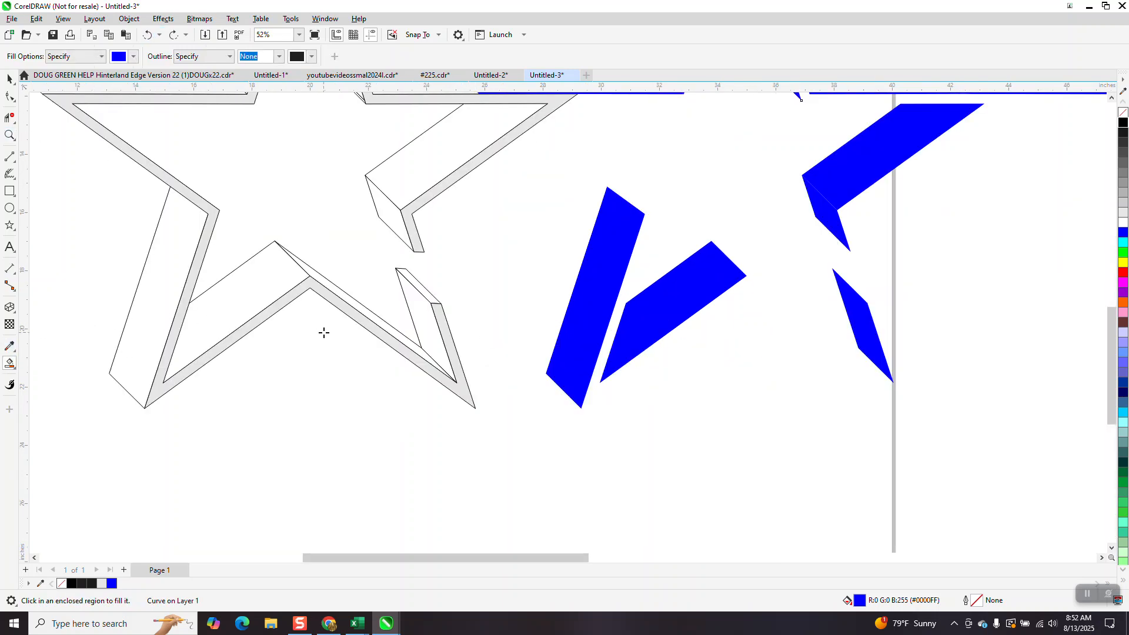
pyautogui.click(355, 305)
pyautogui.hotkey('ctrl', 'r')
pyautogui.scroll(-4, 491, 315)
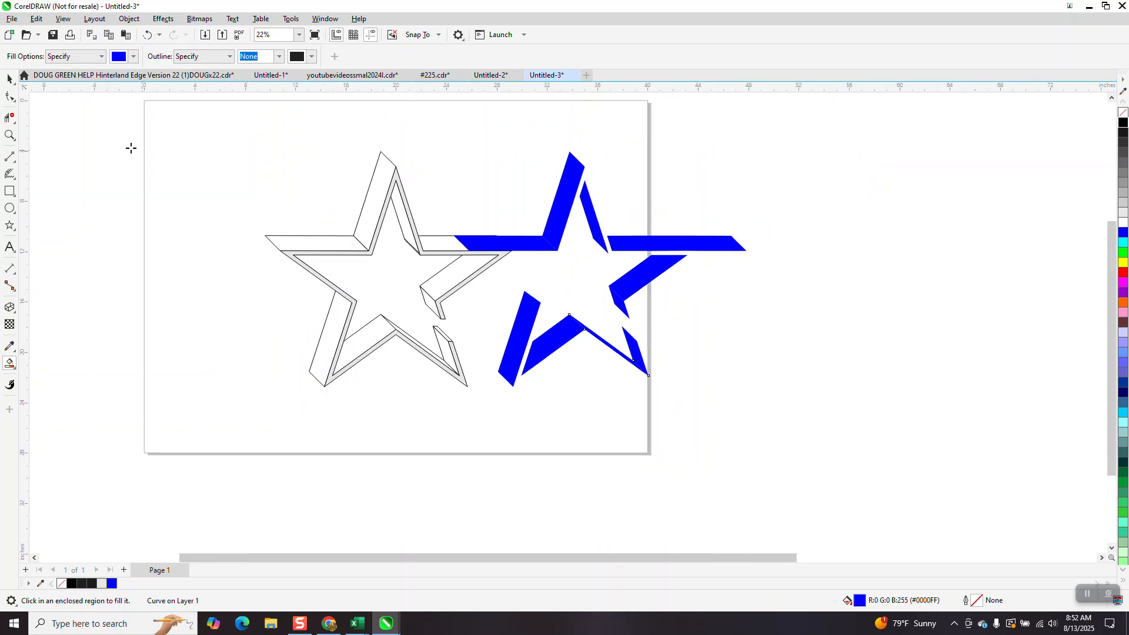
# Move the outlined star 15 inches left of the blue pieces and return the blue lower-left leg face to its set
pyautogui.click(10, 78)
pyautogui.moveTo(226, 125); pyautogui.dragTo(549, 429)
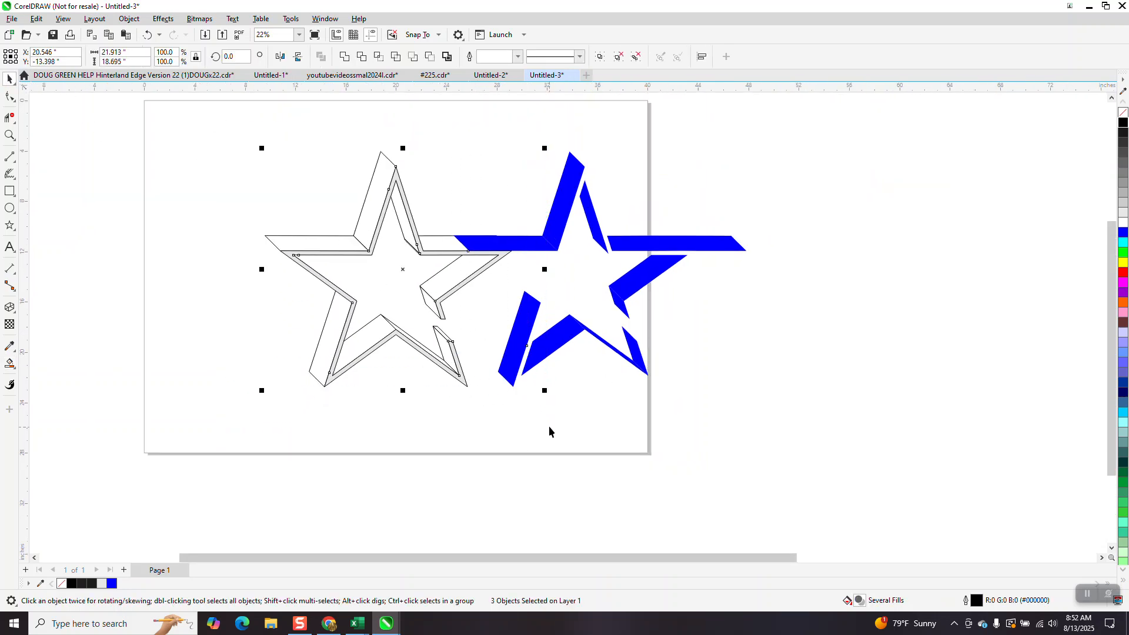
pyautogui.press('Left')
pyautogui.click(467, 391)
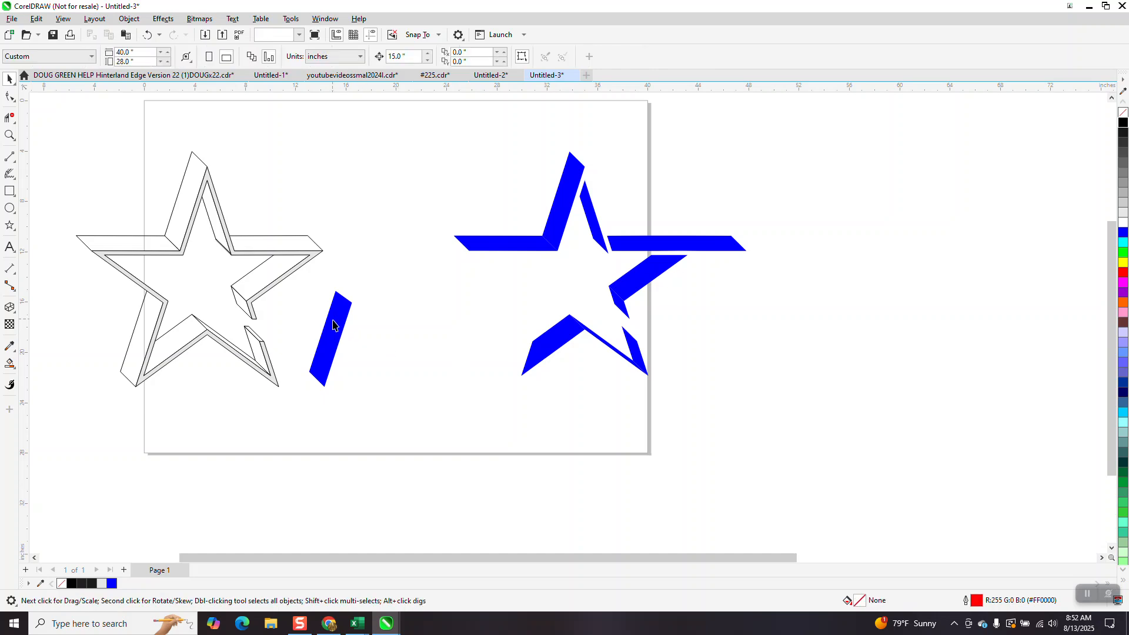
pyautogui.click(338, 324)
pyautogui.press('Right')
pyautogui.scroll(-1, 344, 271)
pyautogui.moveTo(131, 171); pyautogui.dragTo(371, 366)
pyautogui.click(129, 18)
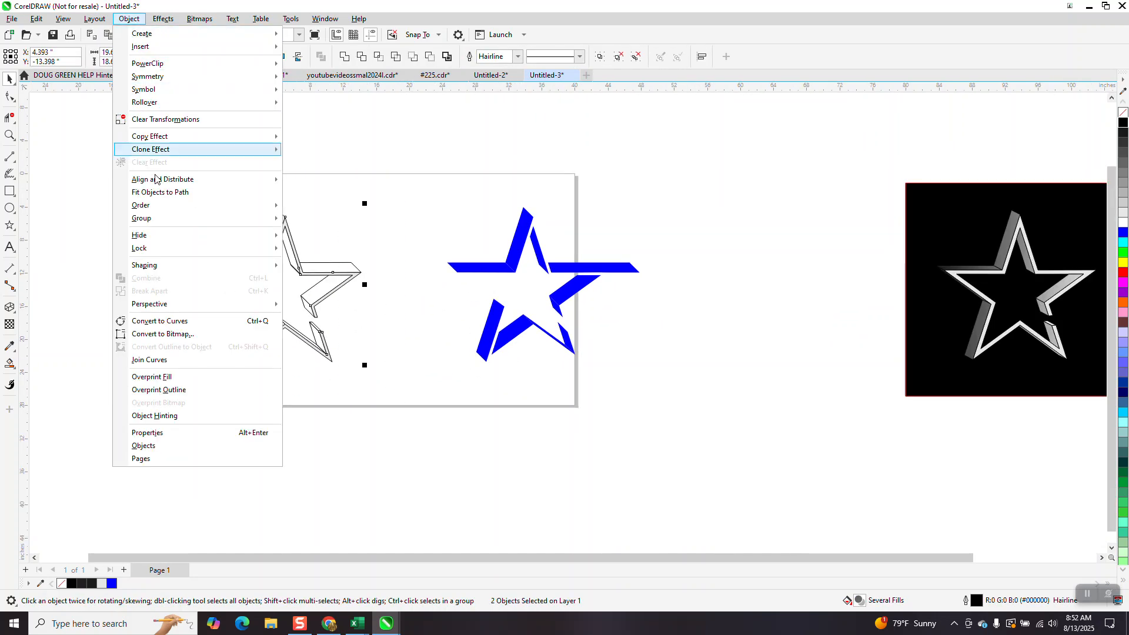
pyautogui.click(327, 255)
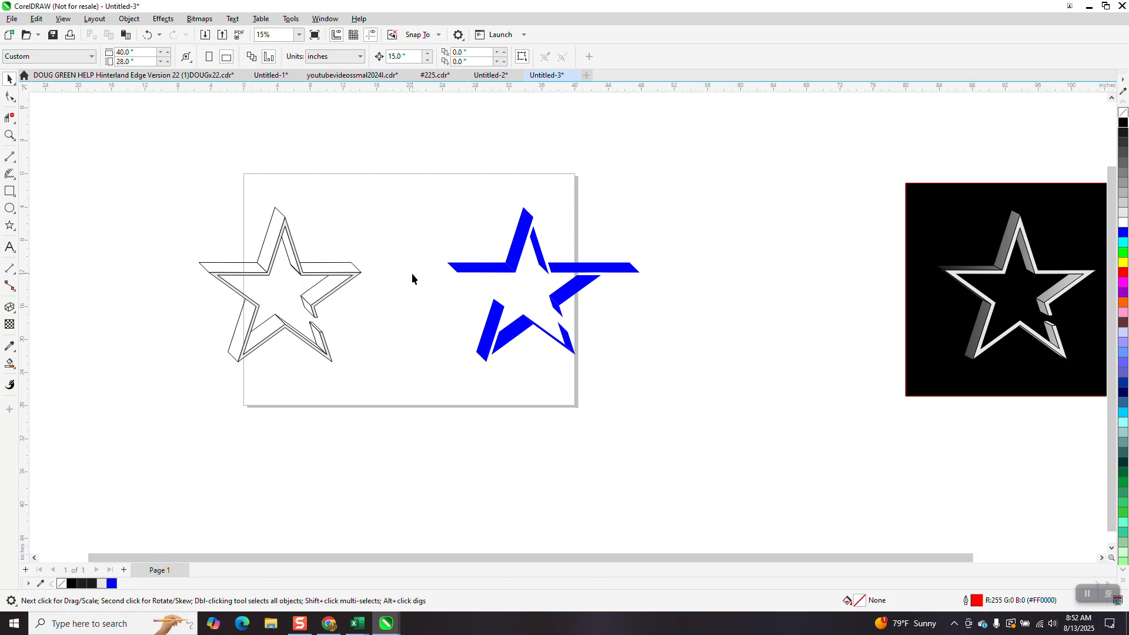
pyautogui.moveTo(176, 171); pyautogui.dragTo(402, 380)
pyautogui.press('c')
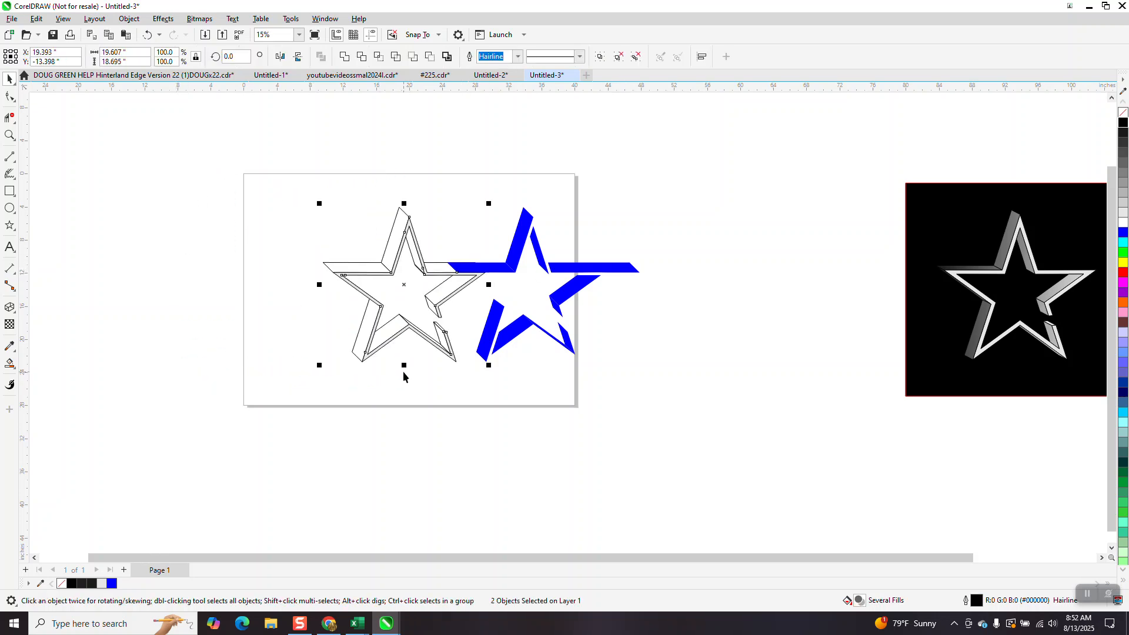
pyautogui.press('c')
pyautogui.hotkey('ctrl', 'z')
pyautogui.hotkey('ctrl', 'z')
# Delete the overlong blue right-arm piece, Smart Fill that arm's upper face again and move the new piece 30 inches right
pyautogui.click(623, 268)
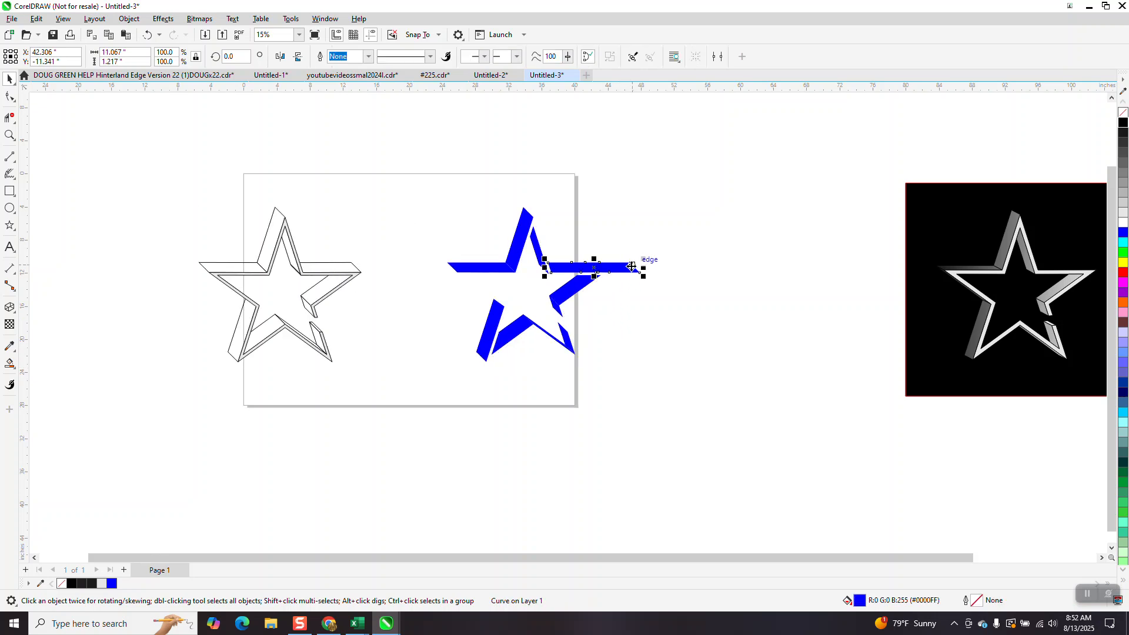
pyautogui.press('Delete')
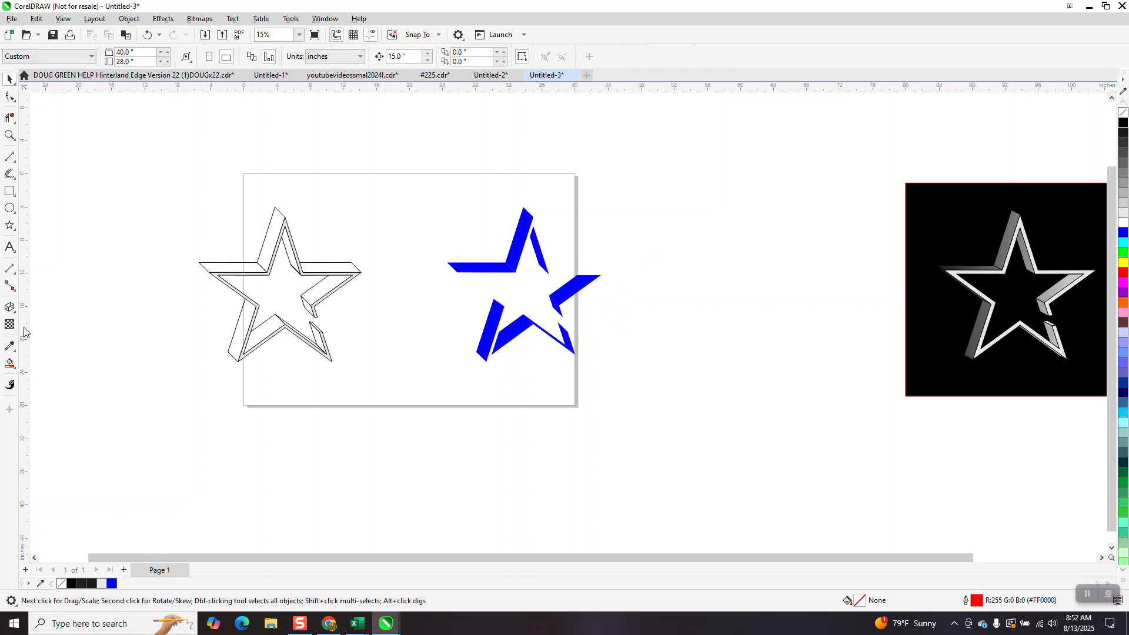
pyautogui.click(9, 364)
pyautogui.click(337, 269)
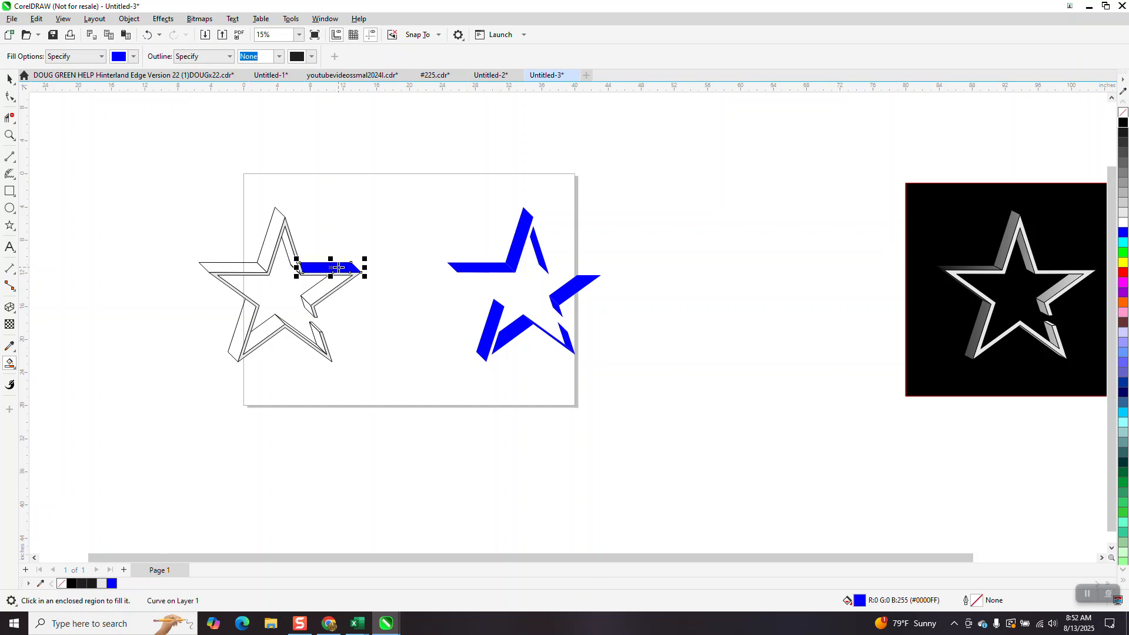
pyautogui.moveTo(340, 267); pyautogui.dragTo(578, 268)
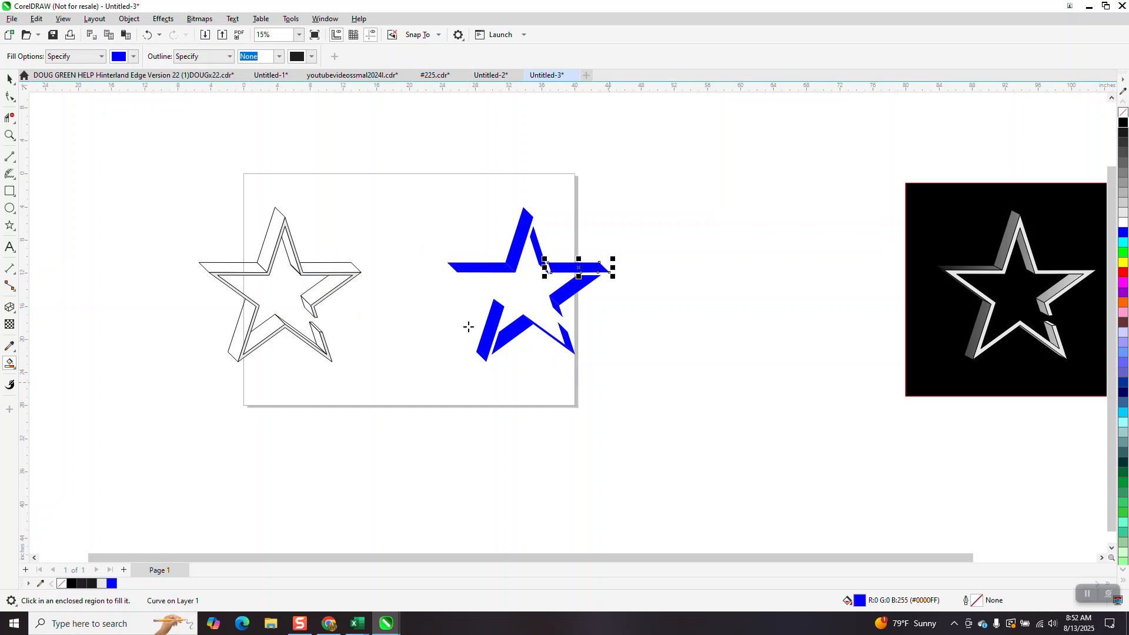
# Remove the fill from all the blue side-face pieces and give them a black outline
pyautogui.click(10, 78)
pyautogui.moveTo(441, 185); pyautogui.dragTo(729, 423)
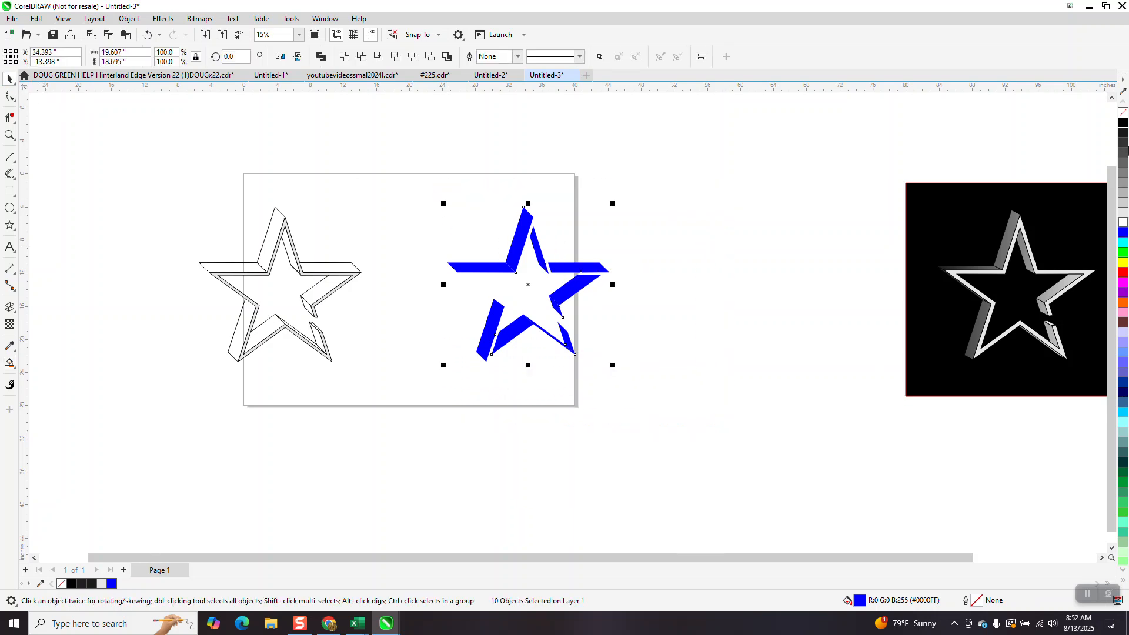
pyautogui.click(1123, 115)
pyautogui.rightClick(1123, 122)
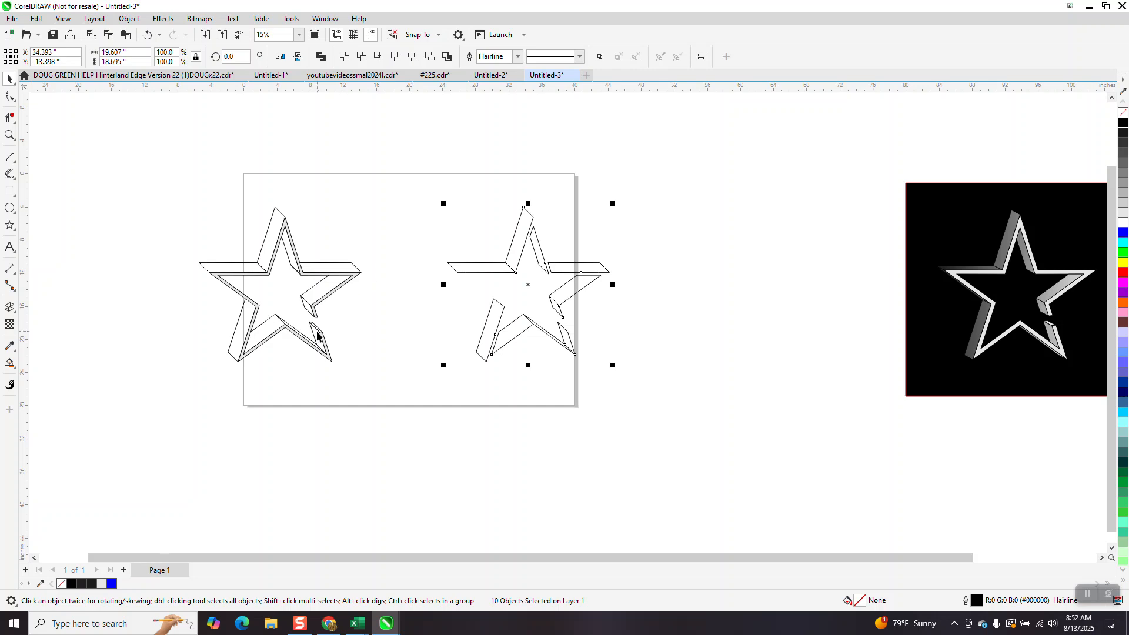
# Compare the pieces with the outlined star, and undo their black outline and fill removal
pyautogui.click(9, 135)
pyautogui.moveTo(202, 209); pyautogui.dragTo(467, 396)
pyautogui.scroll(-4, 447, 370)
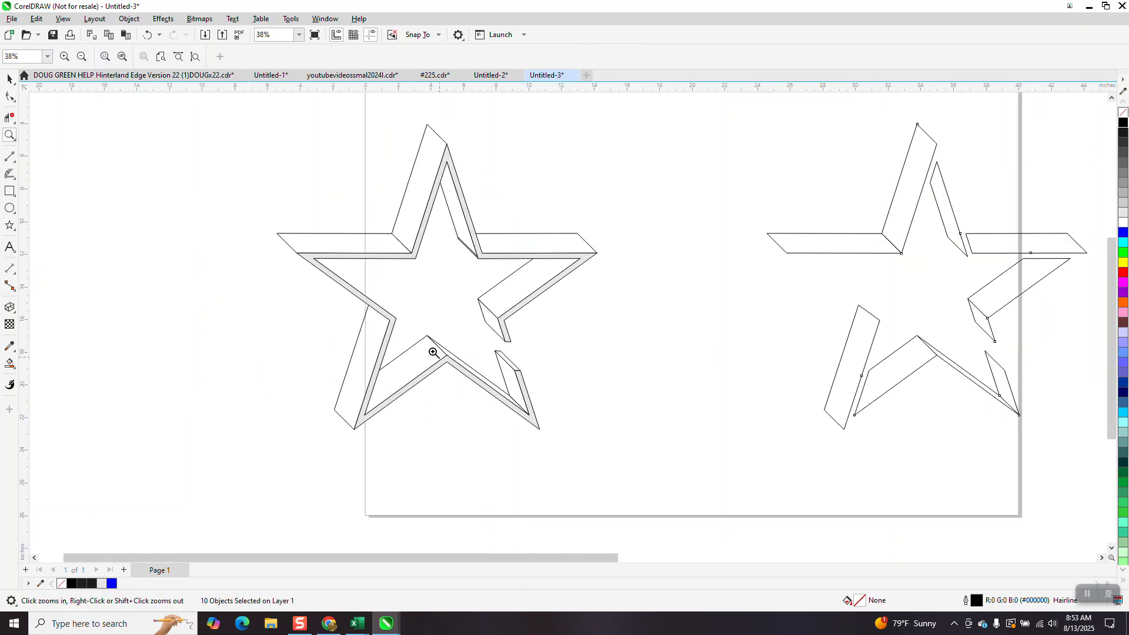
pyautogui.click(10, 78)
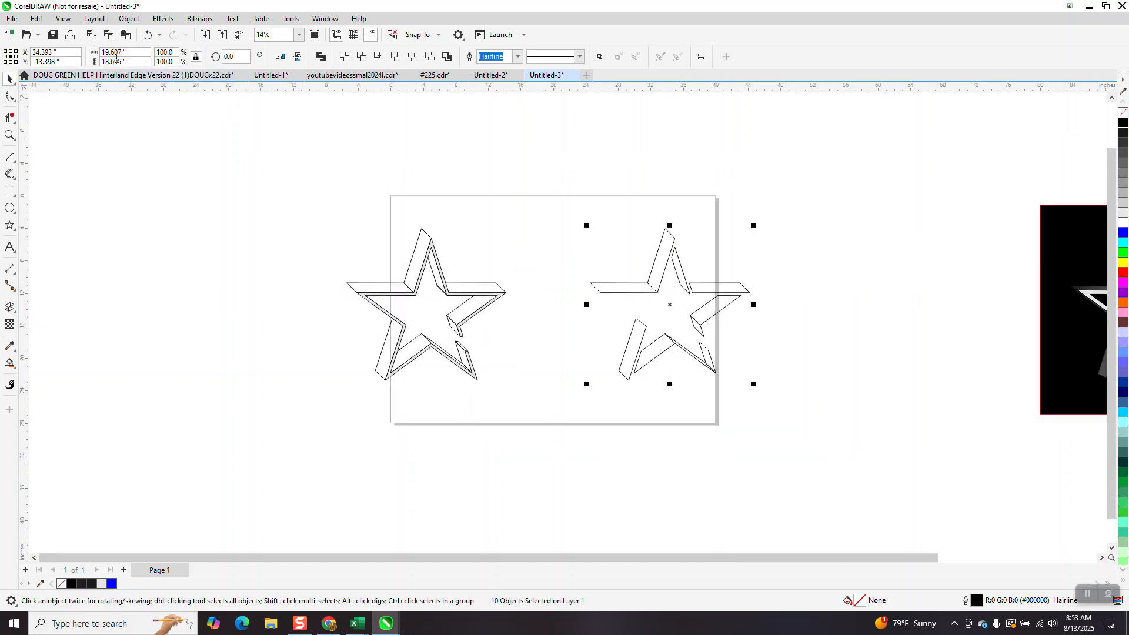
pyautogui.click(147, 35)
pyautogui.click(147, 35)
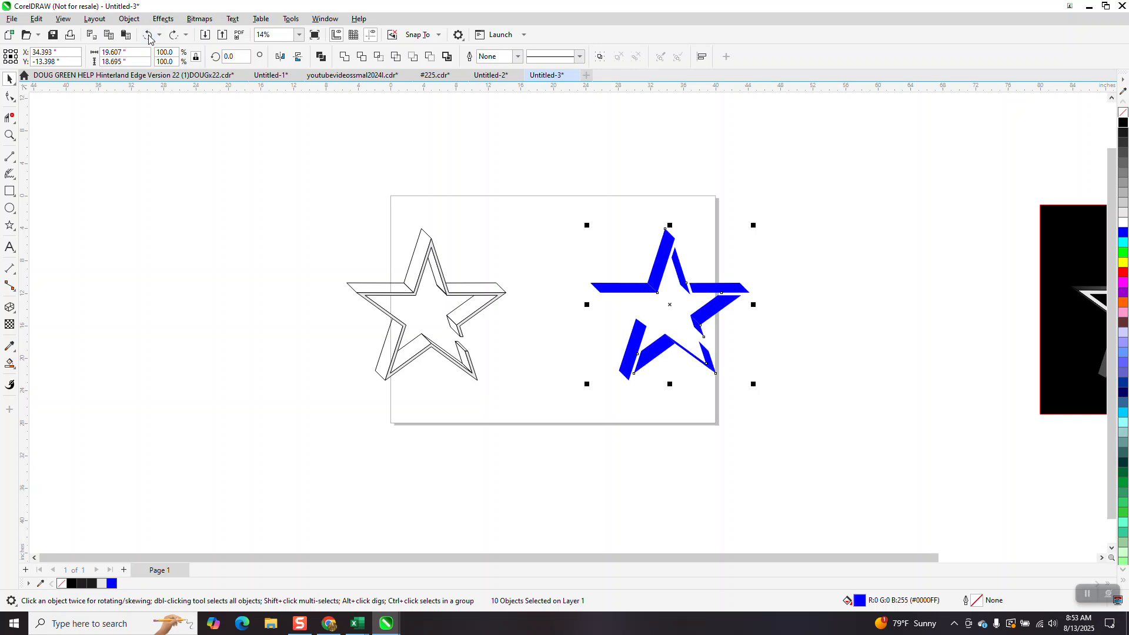
# Smart Fill the narrow end face at the gap on the lower-right leg blue and move it 30 inches right
pyautogui.click(9, 136)
pyautogui.moveTo(422, 306); pyautogui.dragTo(542, 400)
pyautogui.click(9, 364)
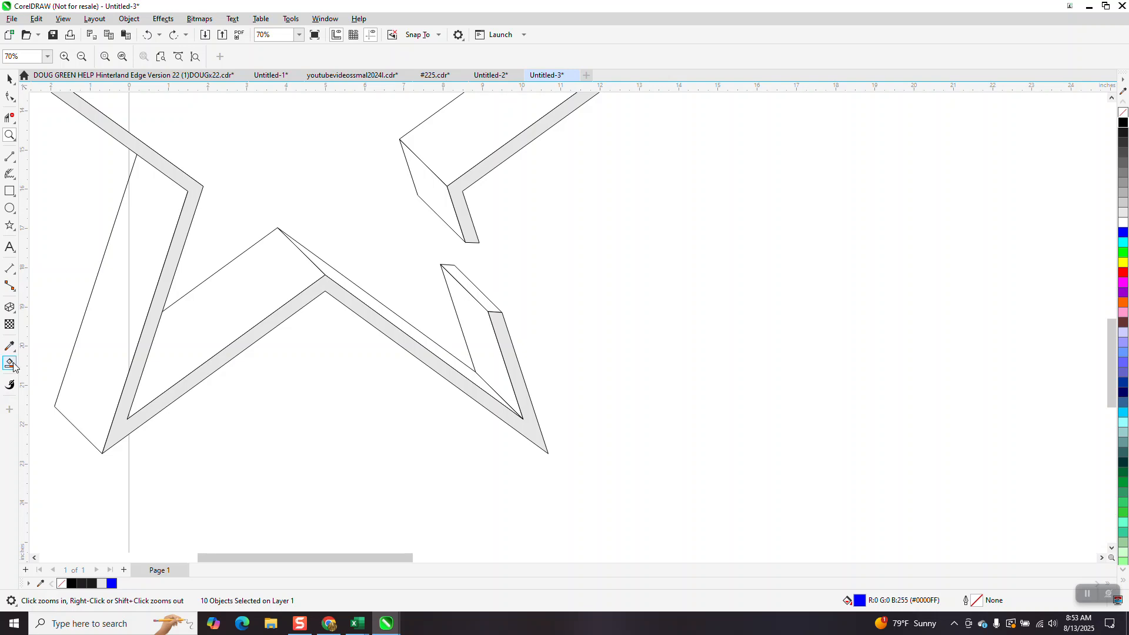
pyautogui.click(481, 296)
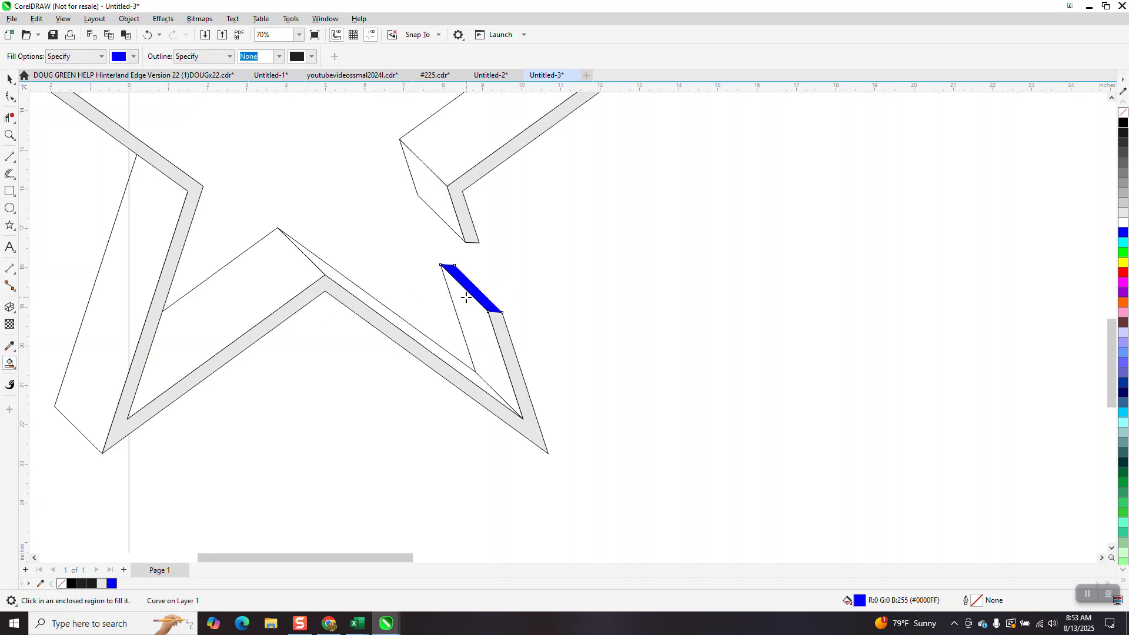
pyautogui.scroll(-3, 481, 296)
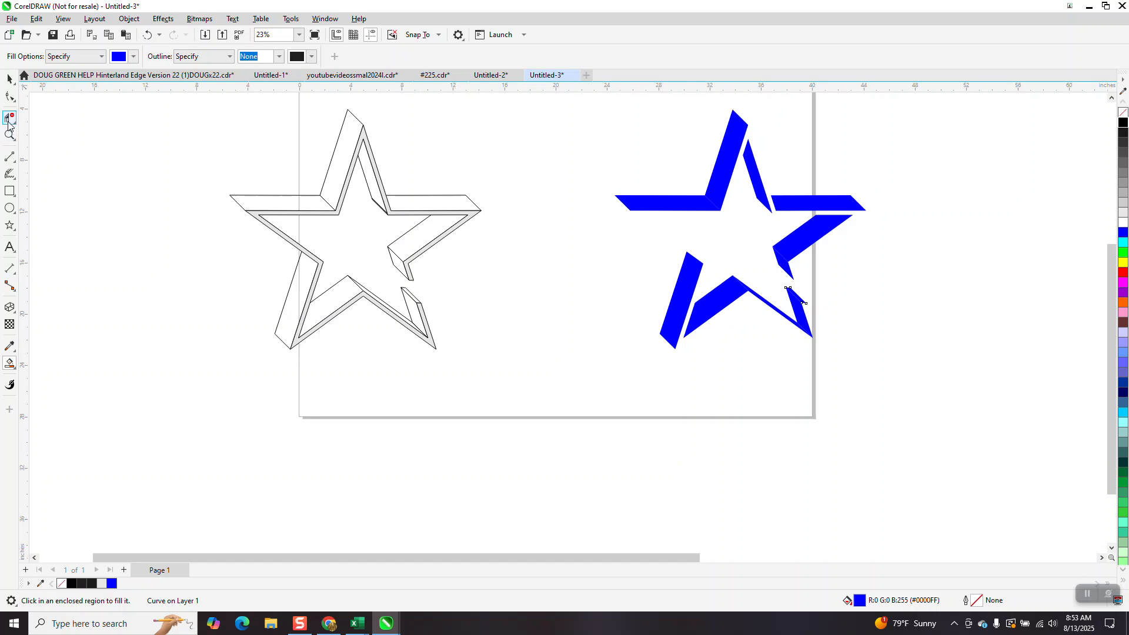
# Move the front star outline 30 inches right onto the blue side-face pieces and fill it cyan
pyautogui.click(9, 79)
pyautogui.moveTo(596, 104); pyautogui.dragTo(947, 388)
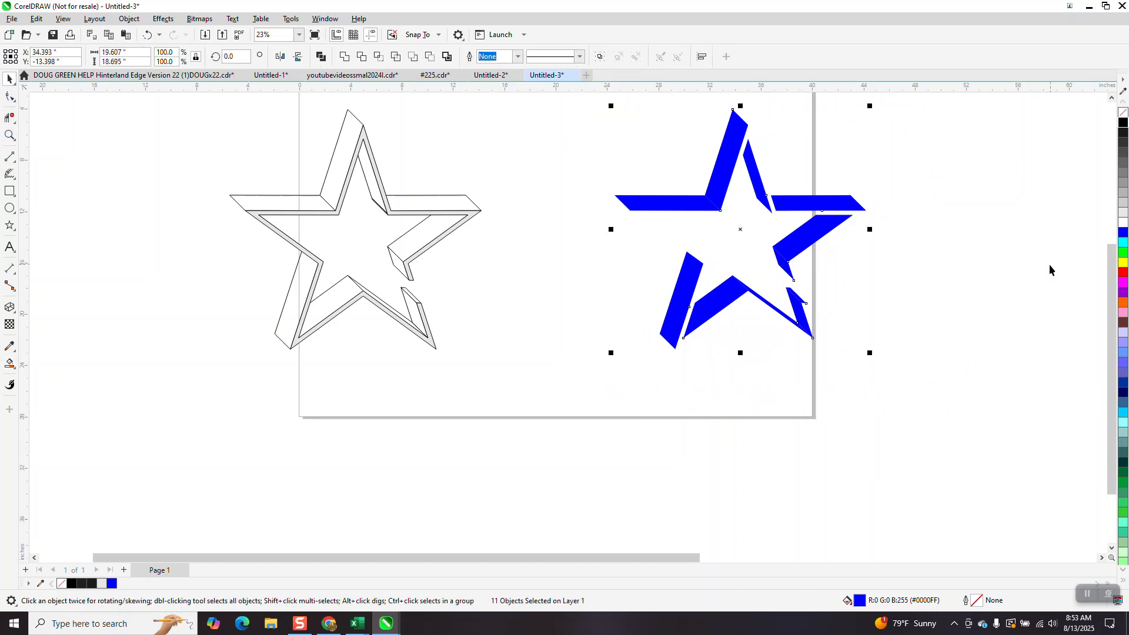
pyautogui.click(465, 215)
pyautogui.press('p')
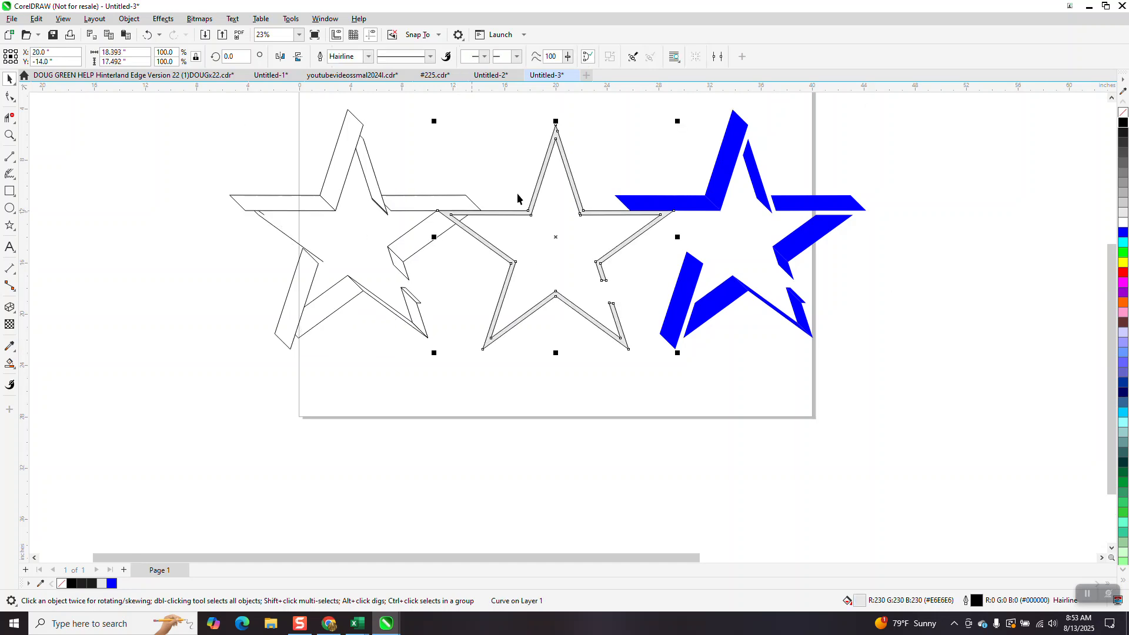
pyautogui.click(1123, 243)
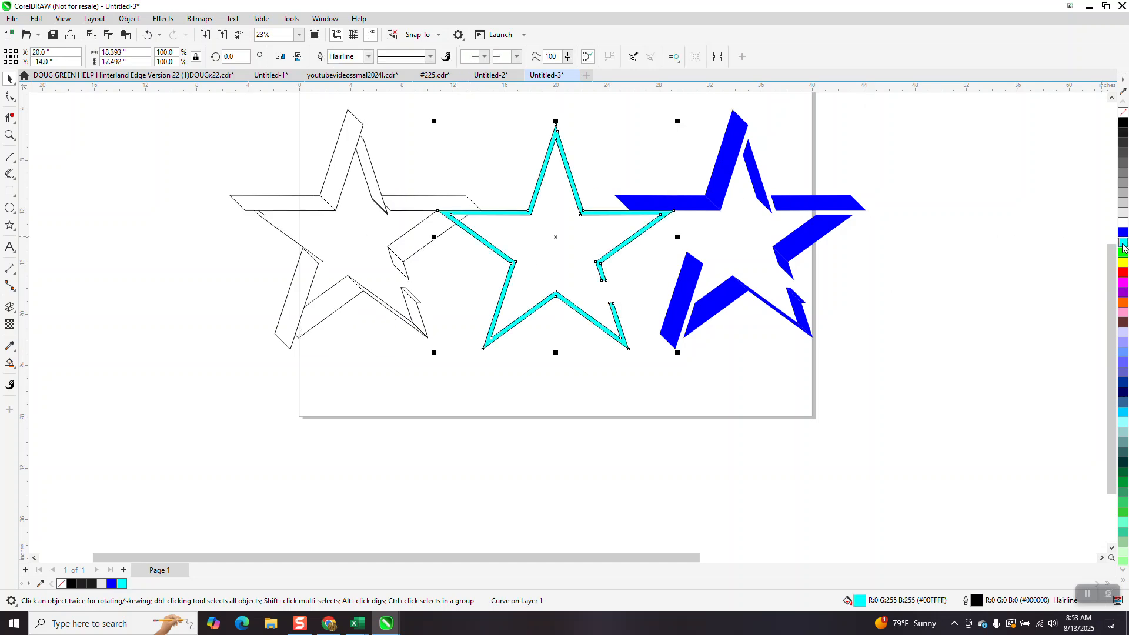
pyautogui.hotkey('ctrl', 'z')
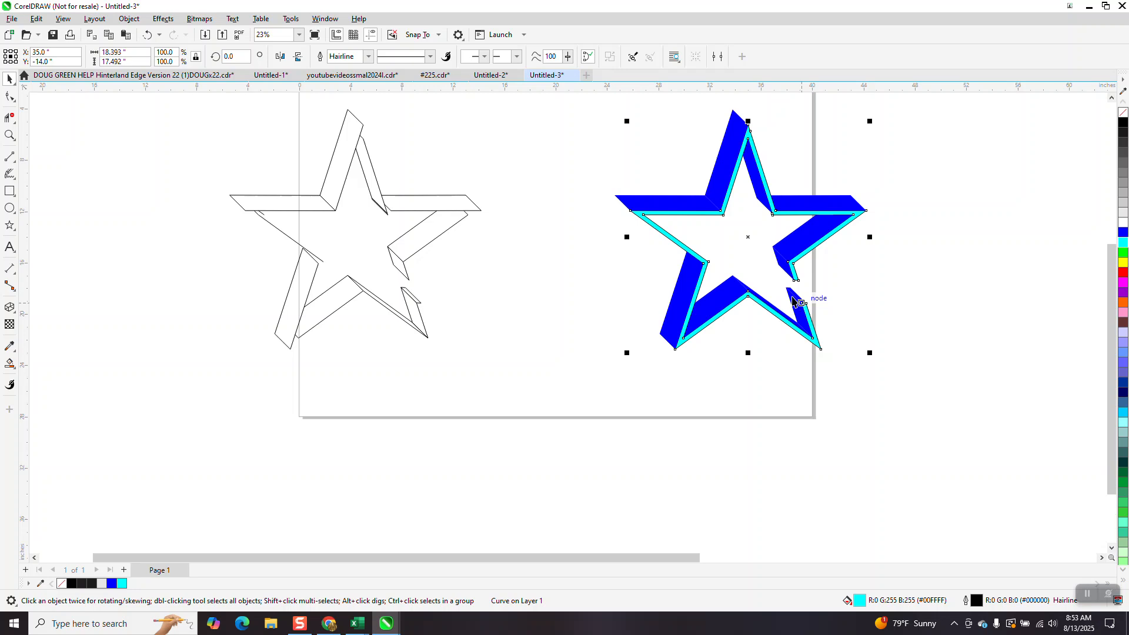
# Move the cyan star outline 30 inches right, clear of the blue side-face pieces
pyautogui.click(10, 135)
pyautogui.moveTo(728, 257); pyautogui.dragTo(849, 329)
pyautogui.scroll(-3, 675, 333)
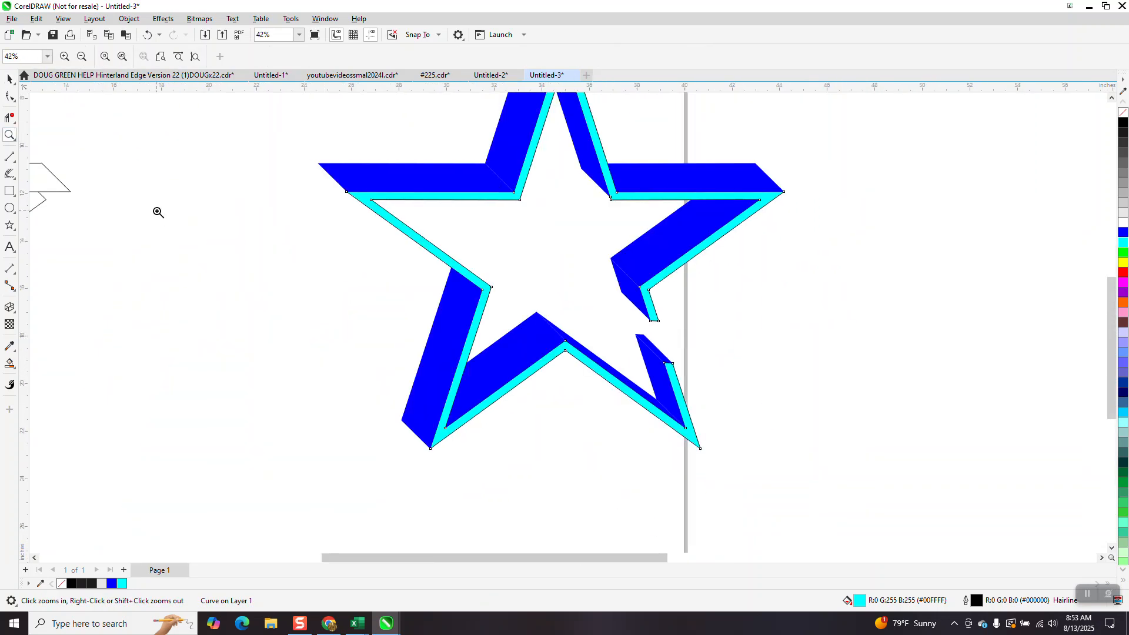
pyautogui.scroll(-2, 301, 210)
pyautogui.press('space')
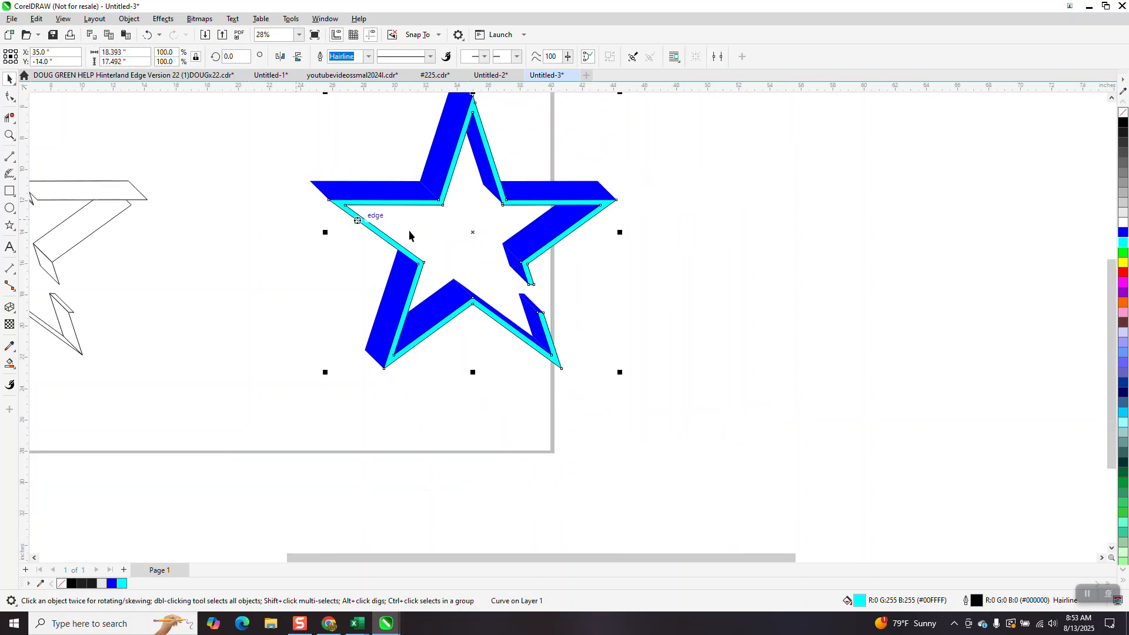
pyautogui.hotkey('shift', 'Right')
pyautogui.hotkey('shift', 'Right')
pyautogui.hotkey('shift', 'Right')
pyautogui.hotkey('shift', 'Right')
pyautogui.hotkey('shift', 'Right')
pyautogui.hotkey('shift', 'Right')
pyautogui.hotkey('shift', 'Right')
pyautogui.hotkey('shift', 'Right')
pyautogui.hotkey('shift', 'Right')
pyautogui.hotkey('shift', 'Right')
pyautogui.hotkey('shift', 'Right')
pyautogui.hotkey('shift', 'Right')
pyautogui.hotkey('shift', 'Right')
pyautogui.hotkey('shift', 'Right')
pyautogui.hotkey('shift', 'Right')
pyautogui.scroll(-2, 370, 180)
# Fill all the blue side-face pieces with light grey #CCCCCC and give them a black hairline outline
pyautogui.moveTo(324, 107); pyautogui.dragTo(531, 331)
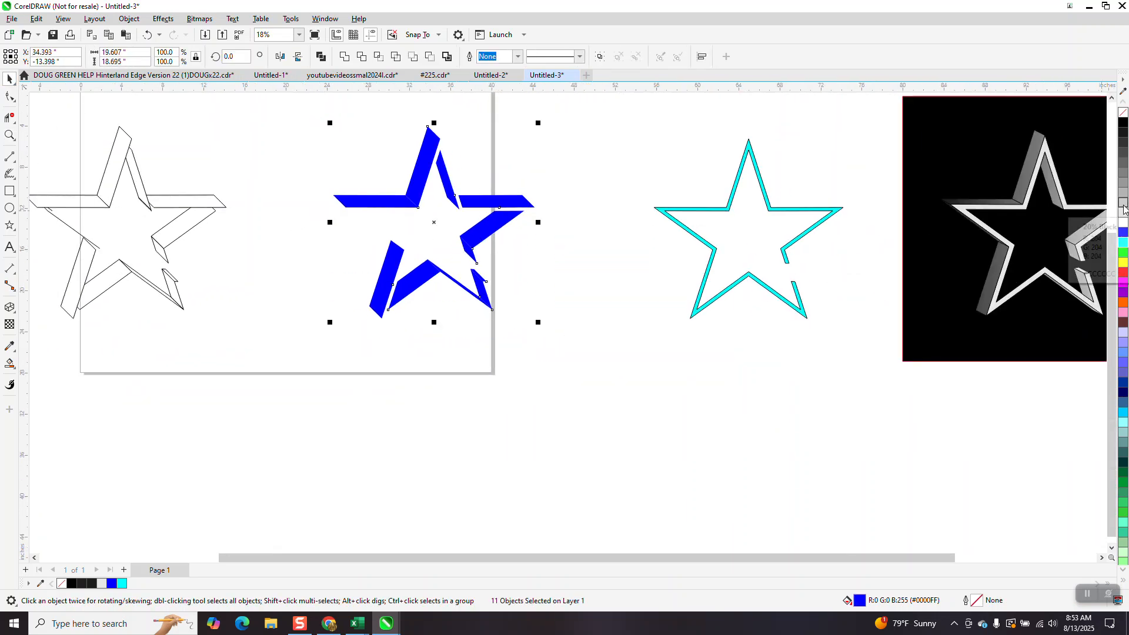
pyautogui.click(1120, 213)
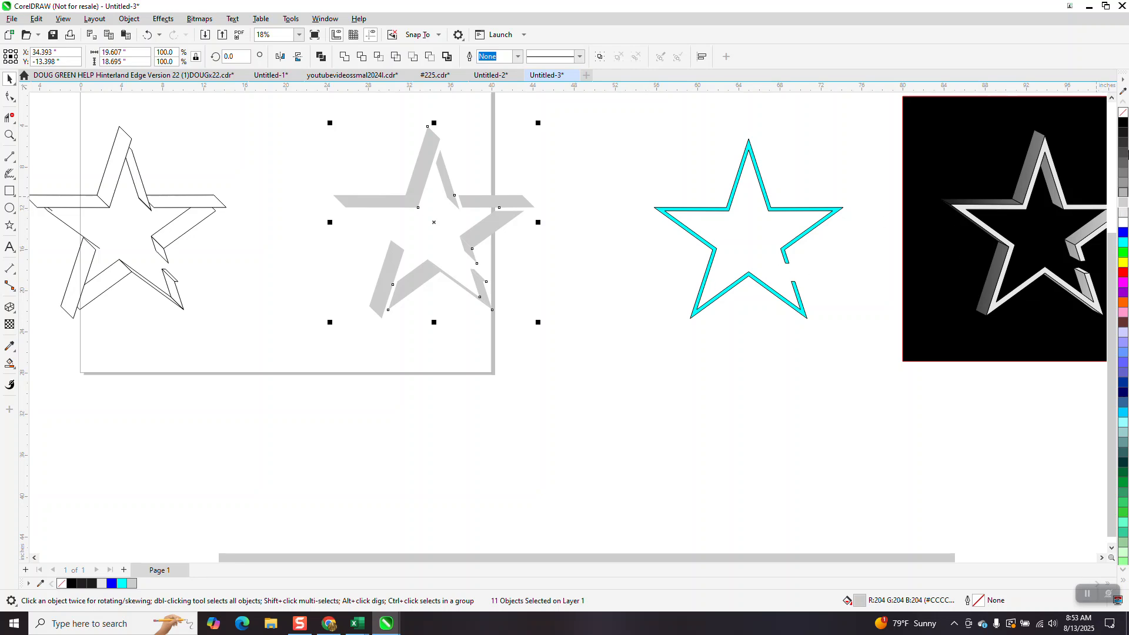
pyautogui.rightClick(1123, 122)
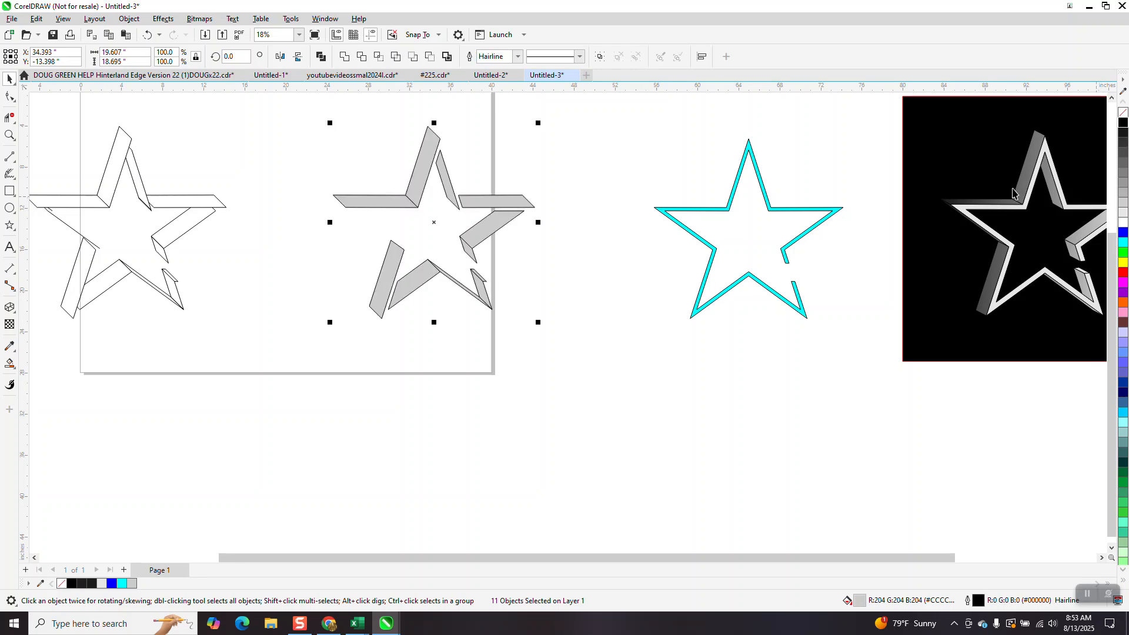
# Move the cyan star outline 30 inches left, back onto the grey side-face pieces
pyautogui.click(786, 246)
pyautogui.press('Left')
pyautogui.press('Left')
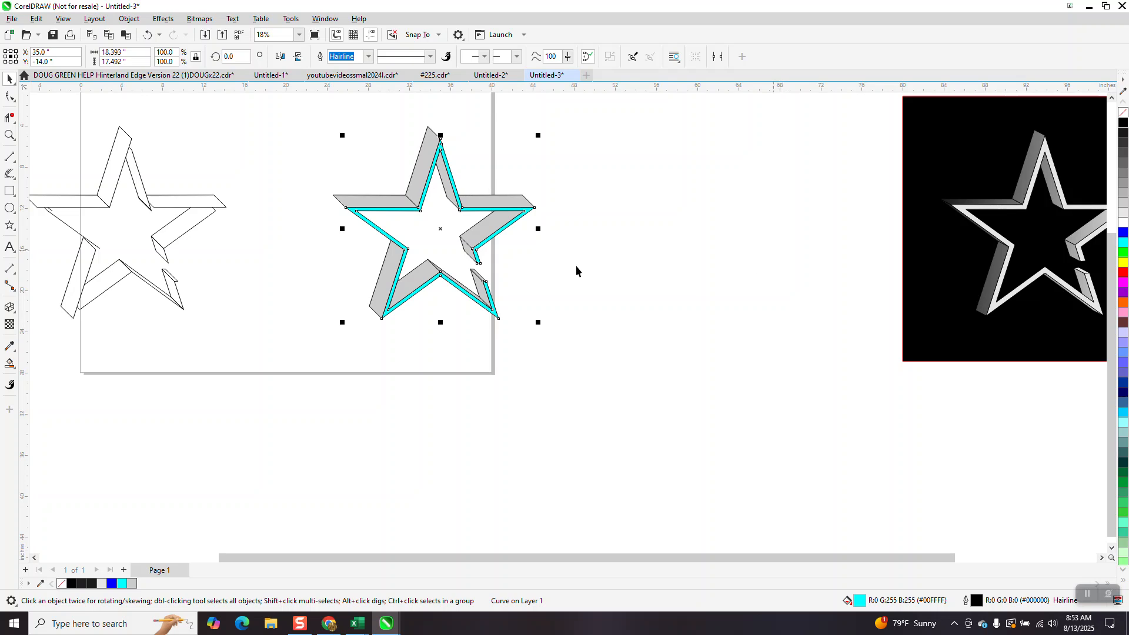
pyautogui.click(324, 224)
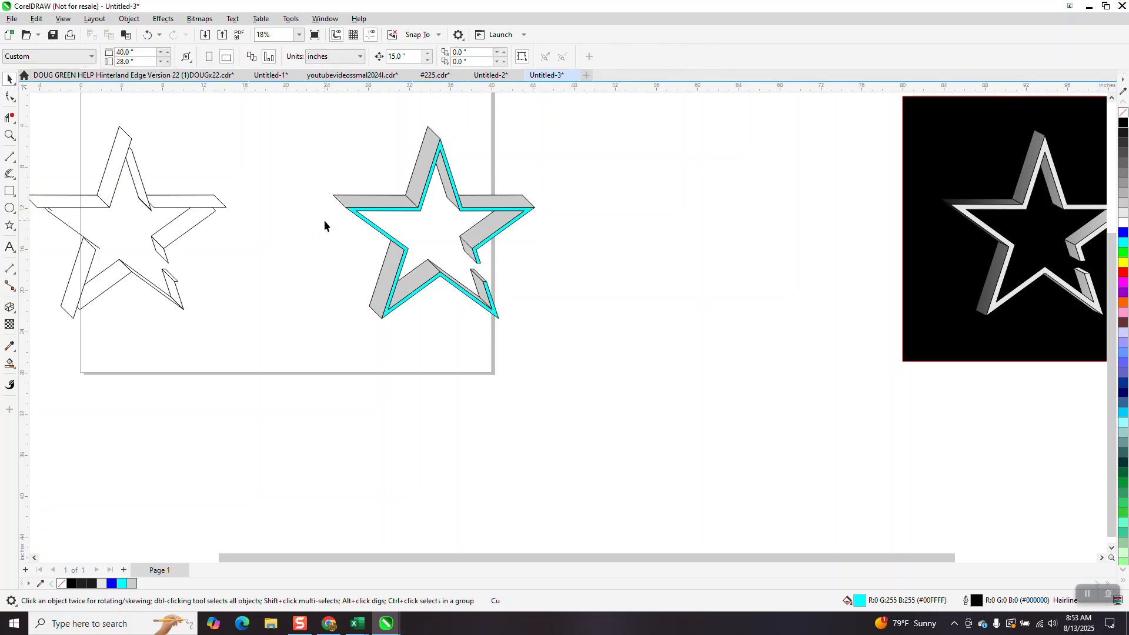
# Fill the narrow end face at the gap on the lower-right leg with medium grey #999999
pyautogui.click(9, 134)
pyautogui.moveTo(349, 176); pyautogui.dragTo(576, 351)
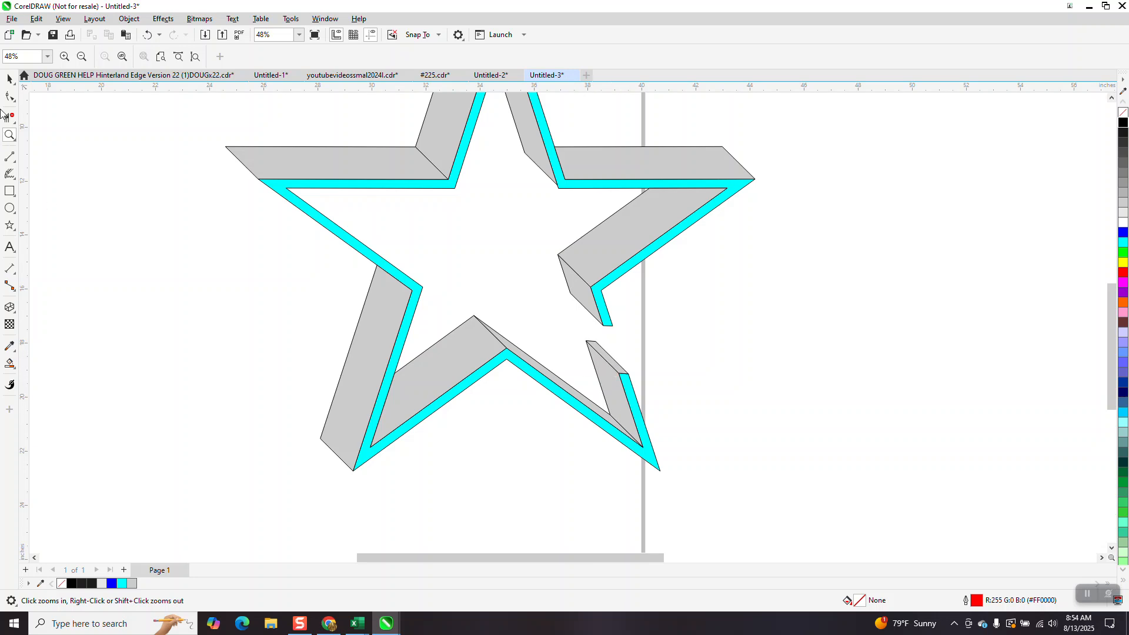
pyautogui.click(10, 79)
pyautogui.click(613, 363)
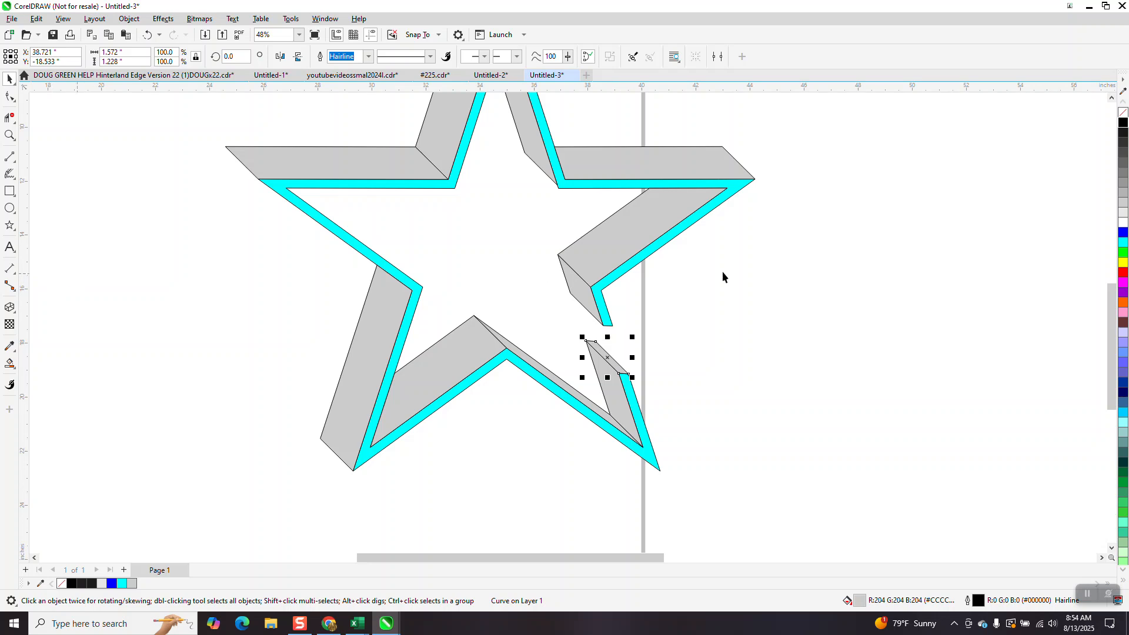
pyautogui.click(1124, 186)
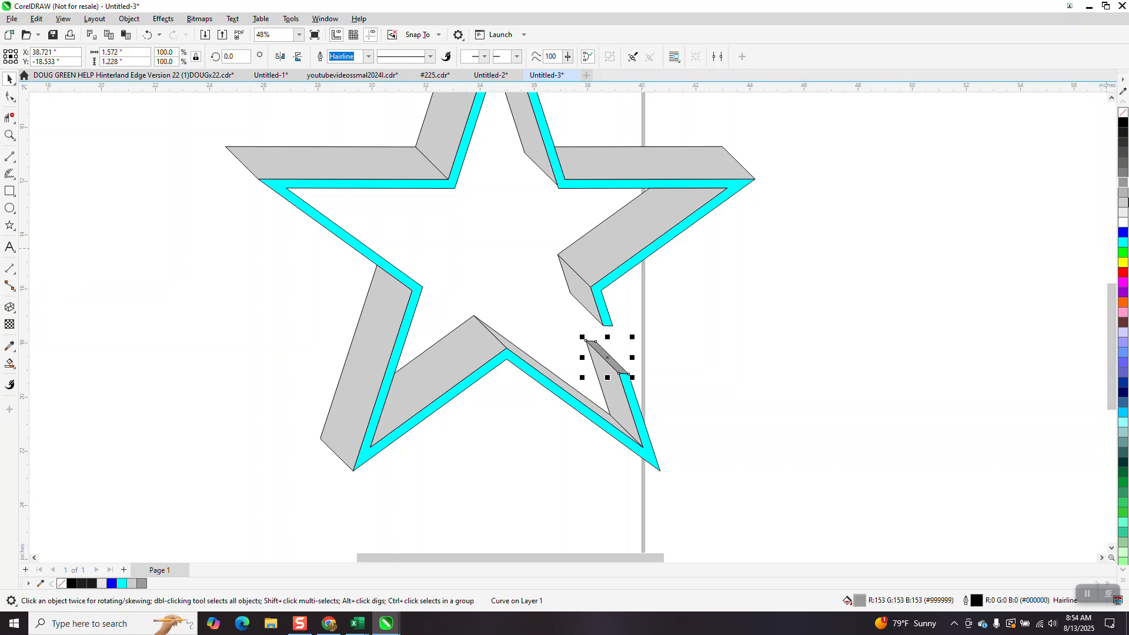
# Apply a light grey to black Interactive Fill gradient on the right arm's inner face, darkening toward and extending past the arm's tip
pyautogui.click(617, 234)
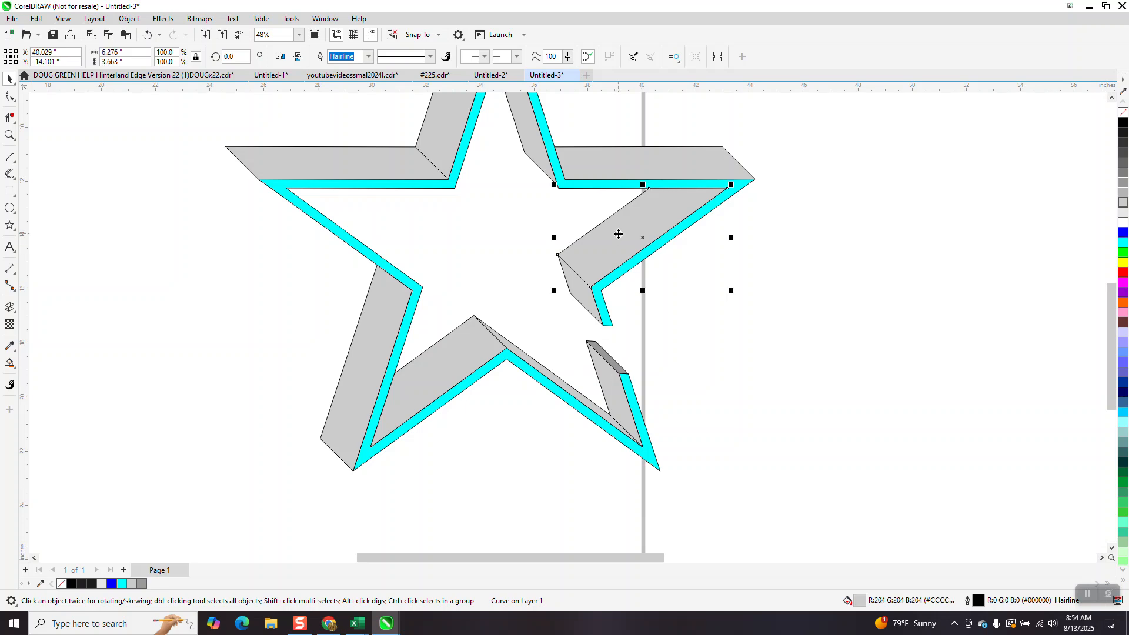
pyautogui.click(13, 376)
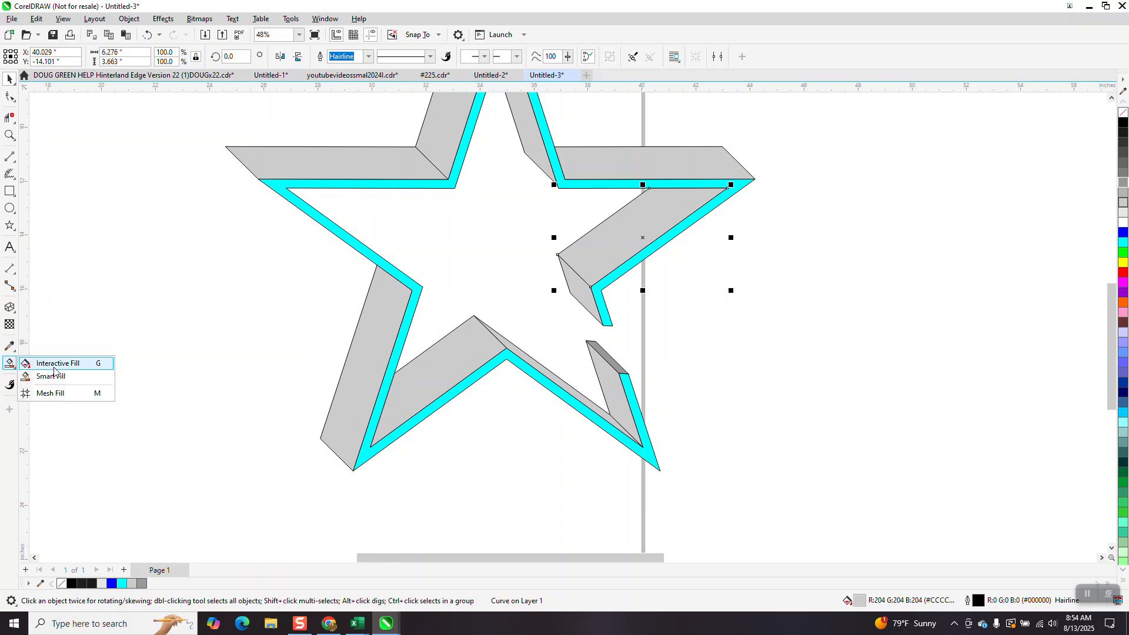
pyautogui.click(26, 363)
pyautogui.moveTo(612, 255); pyautogui.dragTo(790, 137)
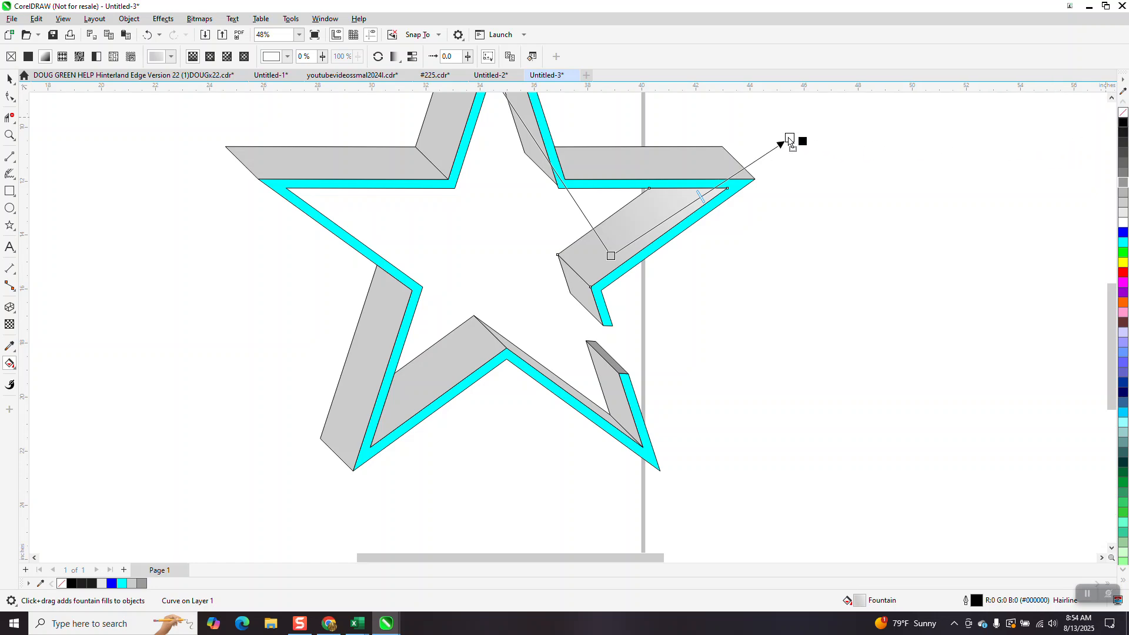
pyautogui.moveTo(789, 141); pyautogui.dragTo(825, 116)
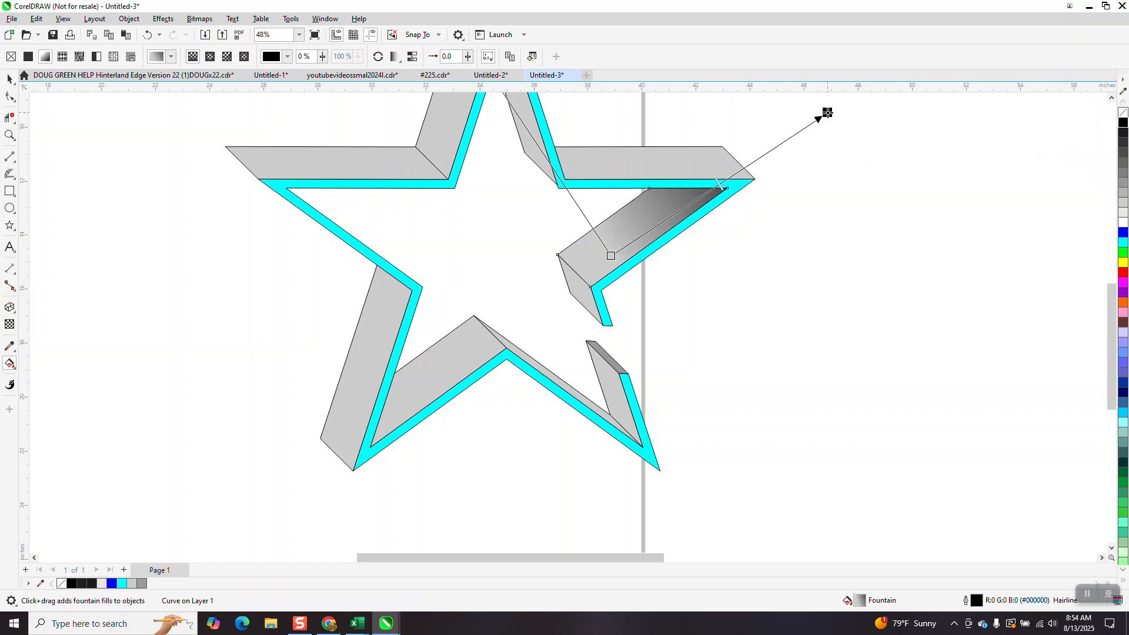
# Apply a light grey to black gradient on the top arm's inner face, darkening upward and extending beyond the star's tip
pyautogui.scroll(-1, 820, 265)
pyautogui.scroll(-2, 794, 294)
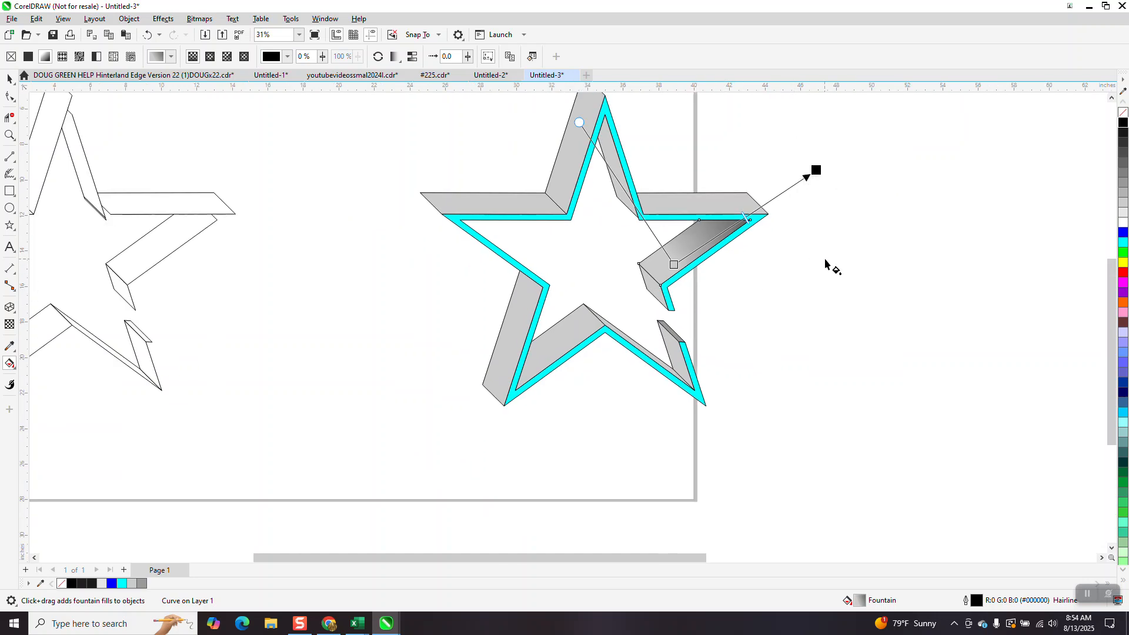
pyautogui.click(586, 222)
pyautogui.click(603, 108)
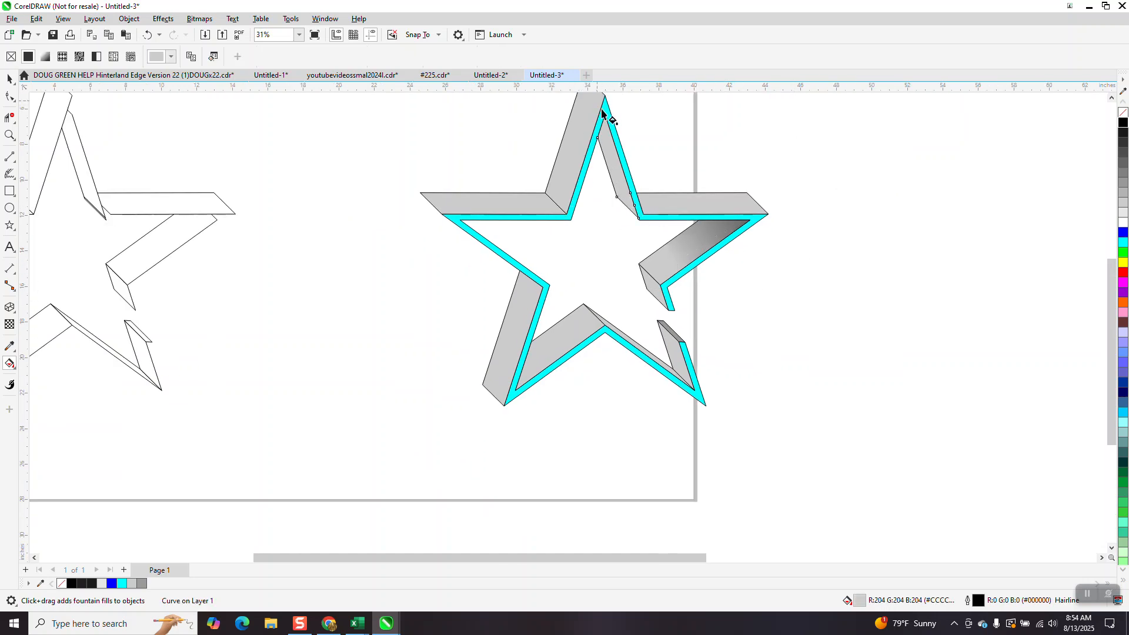
pyautogui.moveTo(620, 179); pyautogui.dragTo(598, 111)
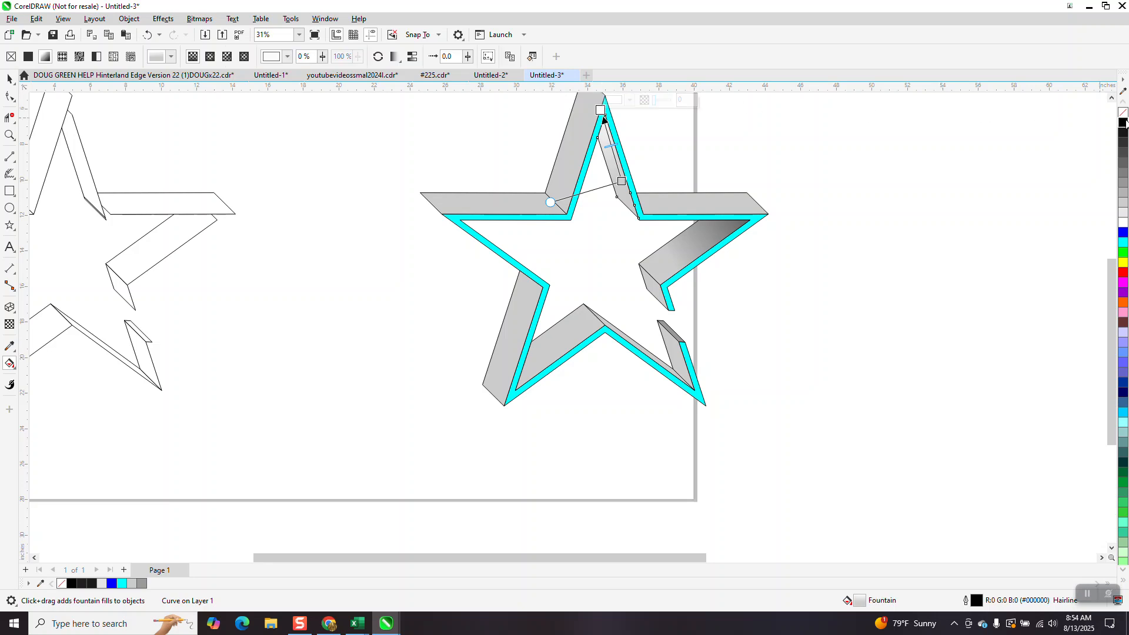
pyautogui.moveTo(1122, 126); pyautogui.dragTo(601, 110)
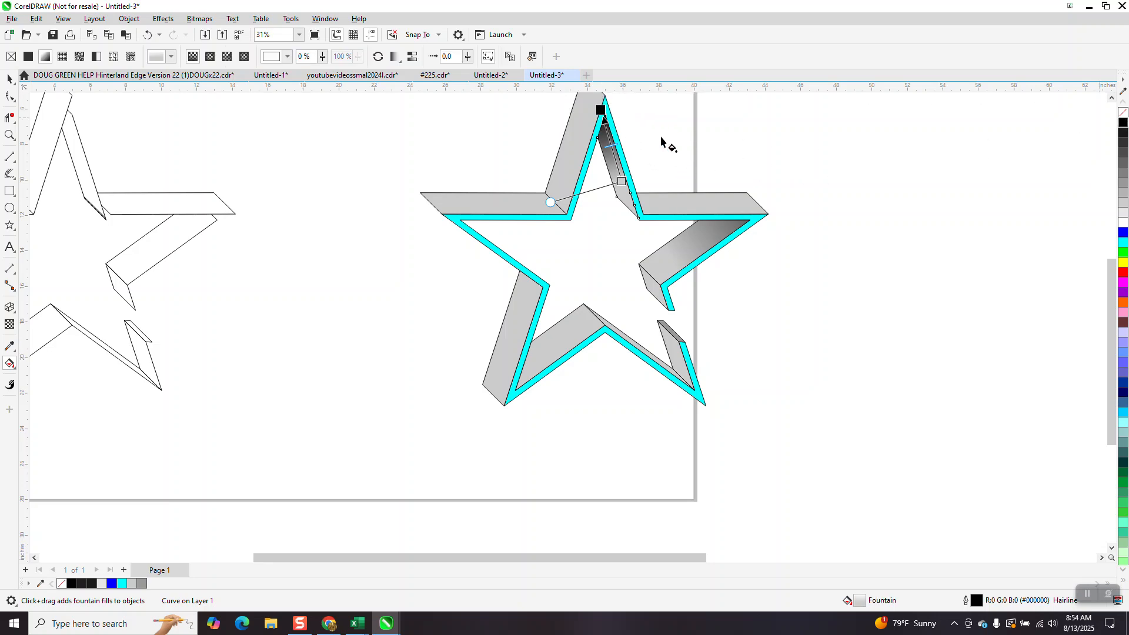
pyautogui.scroll(-1, 642, 200)
pyautogui.scroll(-1, 642, 200)
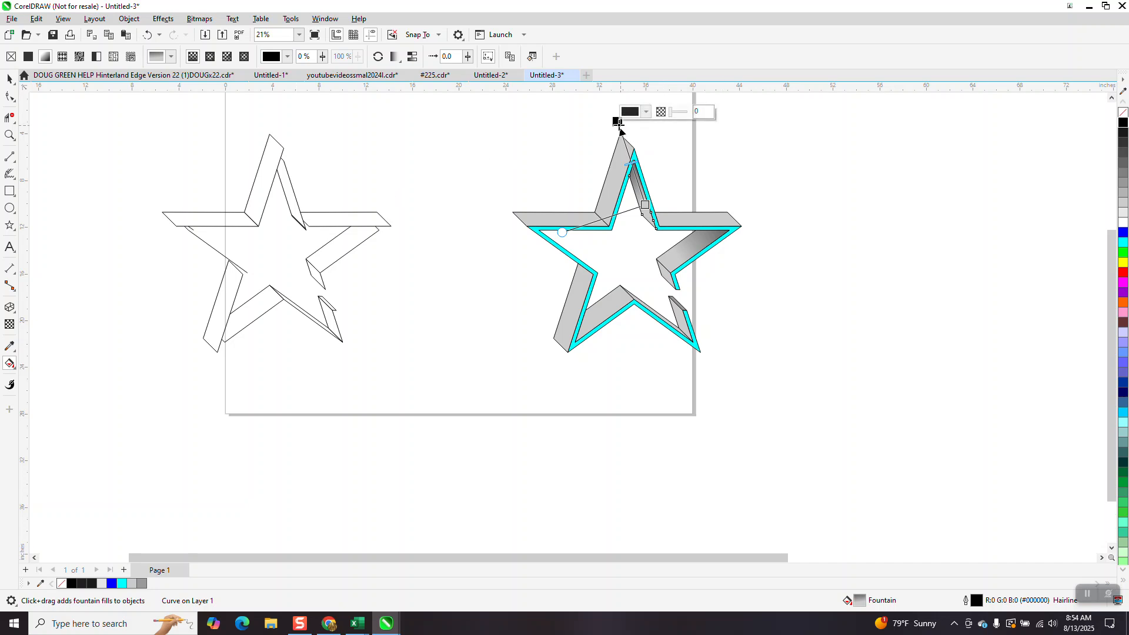
pyautogui.moveTo(617, 123); pyautogui.dragTo(612, 118)
# Move the black background rectangle from the finished reference star to behind the new cyan and grey star
pyautogui.press('z')
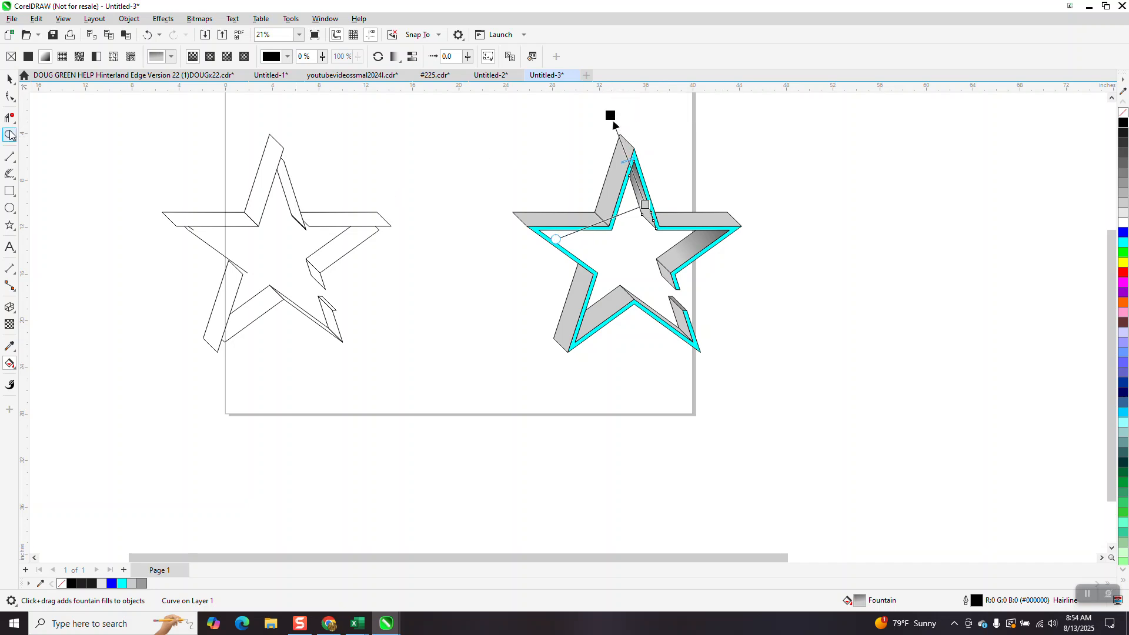
pyautogui.click(827, 383)
pyautogui.scroll(-3, 601, 284)
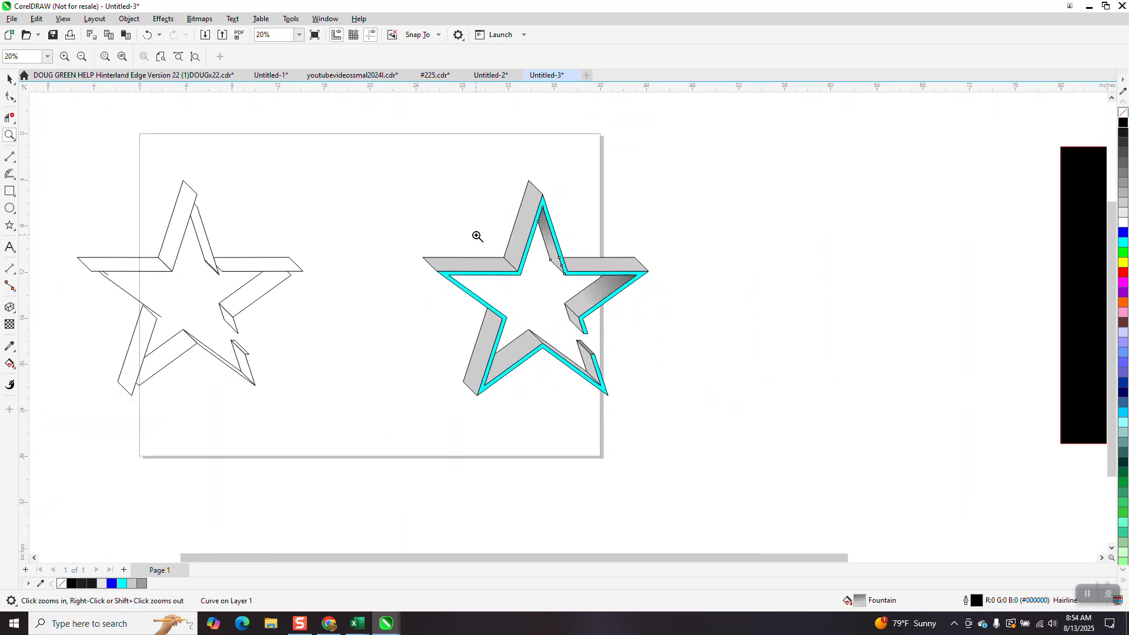
pyautogui.scroll(-2, 474, 239)
pyautogui.click(9, 77)
pyautogui.moveTo(892, 201); pyautogui.dragTo(435, 191)
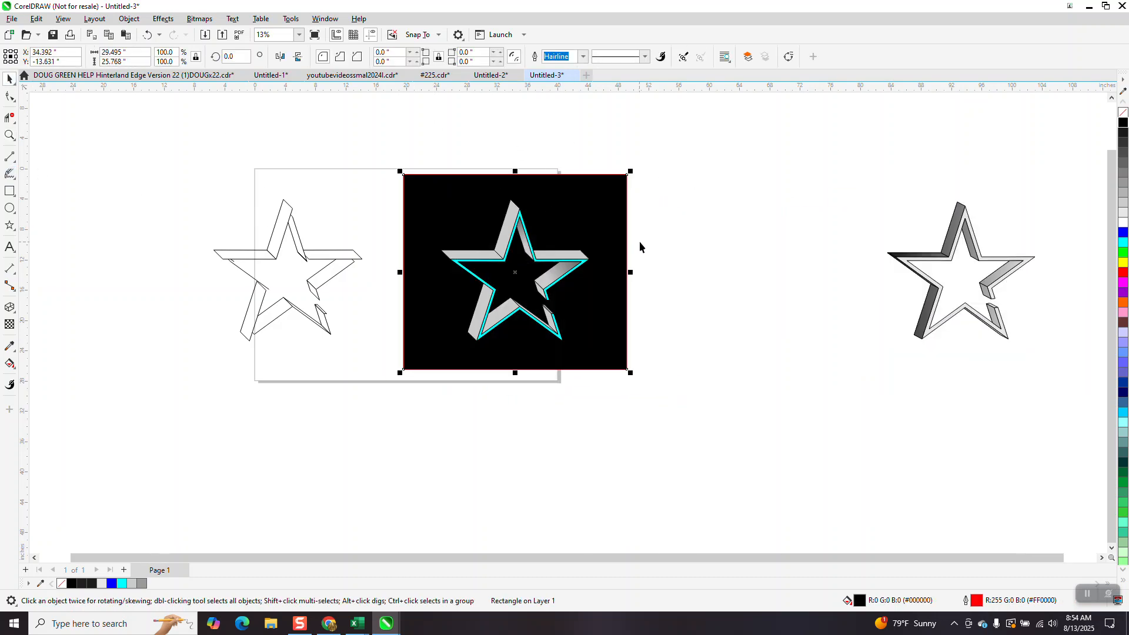